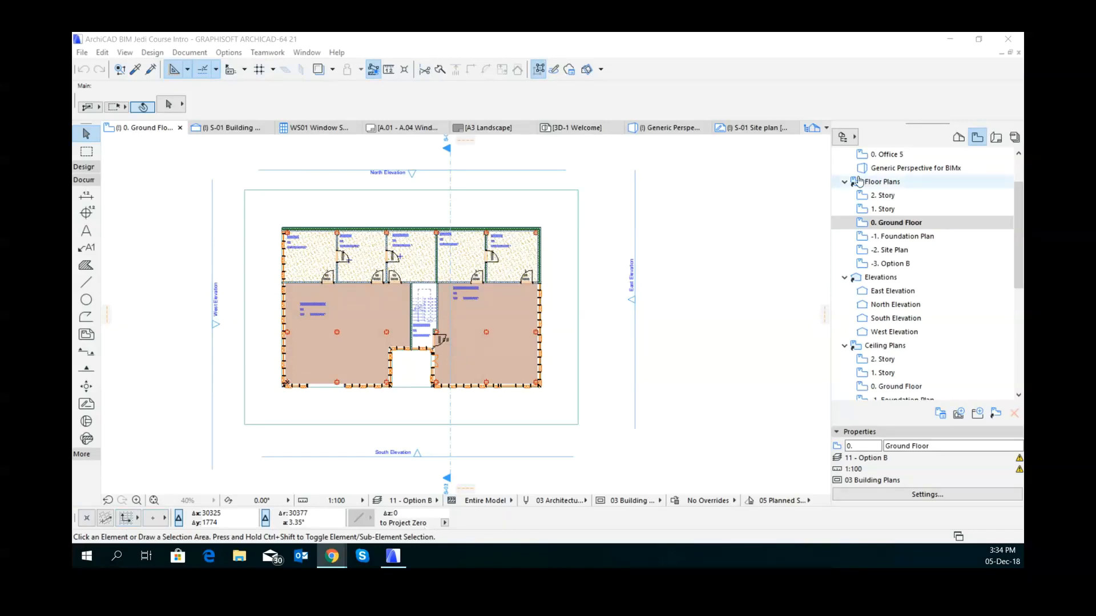
- Narrow the navigator palette and apply the Layouting Profile 21 work environment profile
{"action": "left_click_drag", "start_coordinate": [830, 196], "coordinate": [894, 226]}
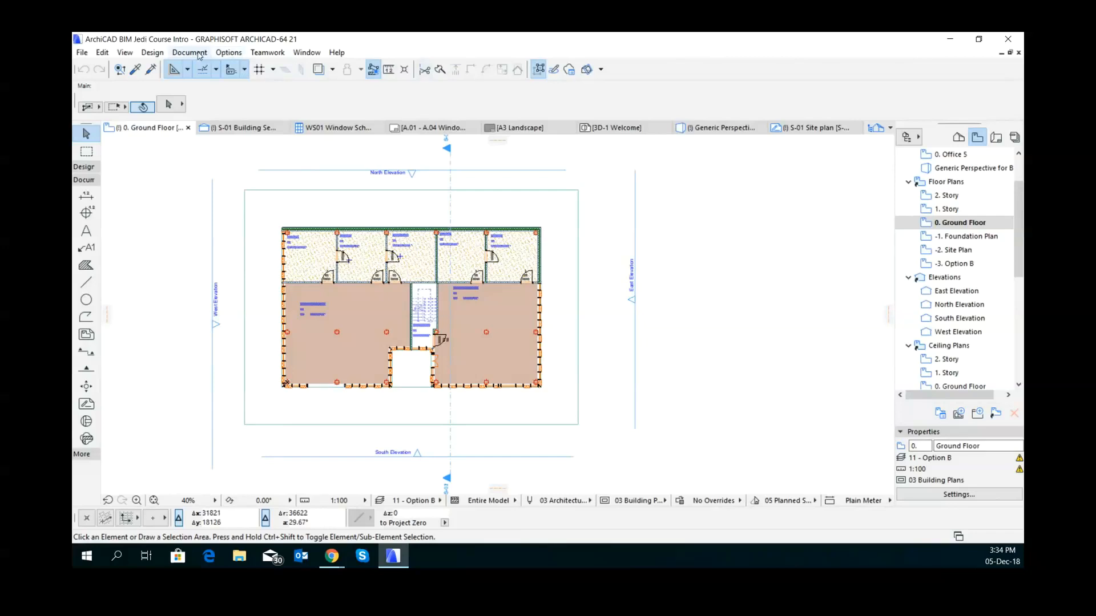
{"action": "left_click", "coordinate": [234, 55]}
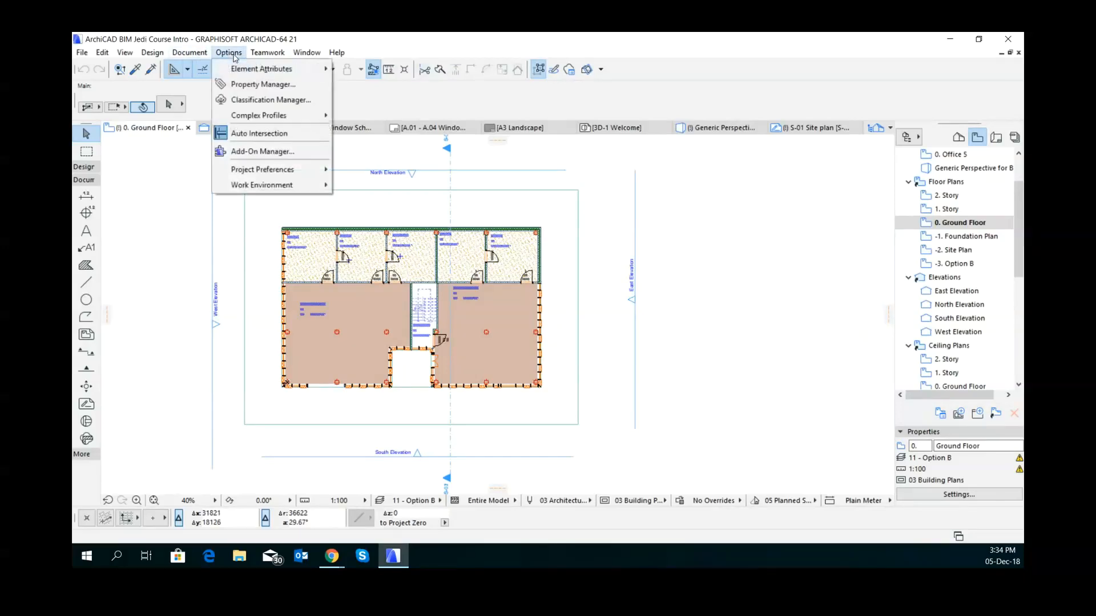
{"action": "mouse_move", "coordinate": [288, 188]}
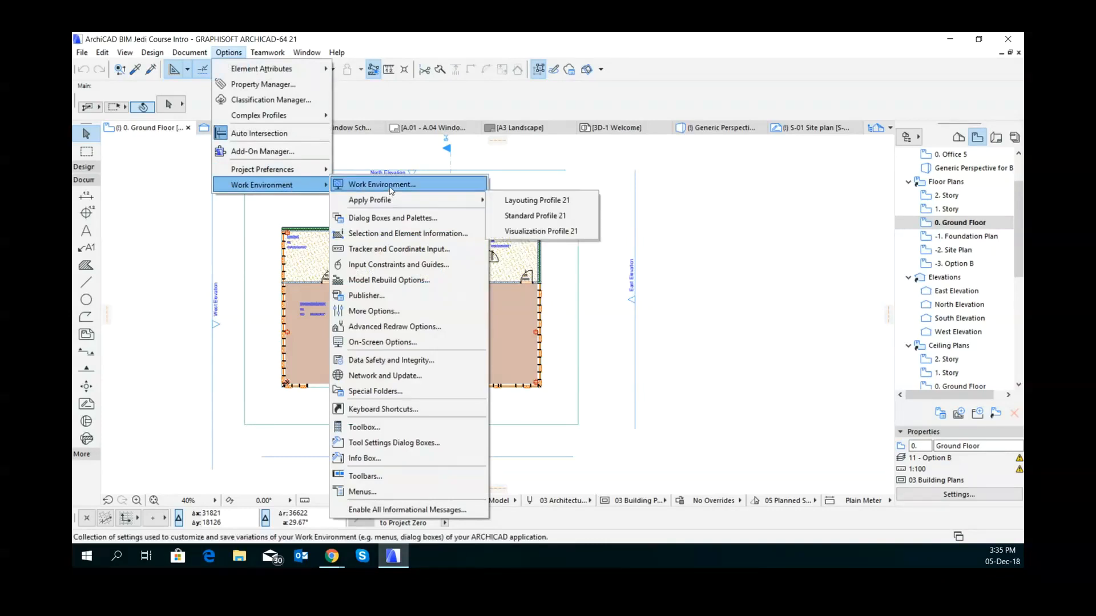
{"action": "mouse_move", "coordinate": [396, 202]}
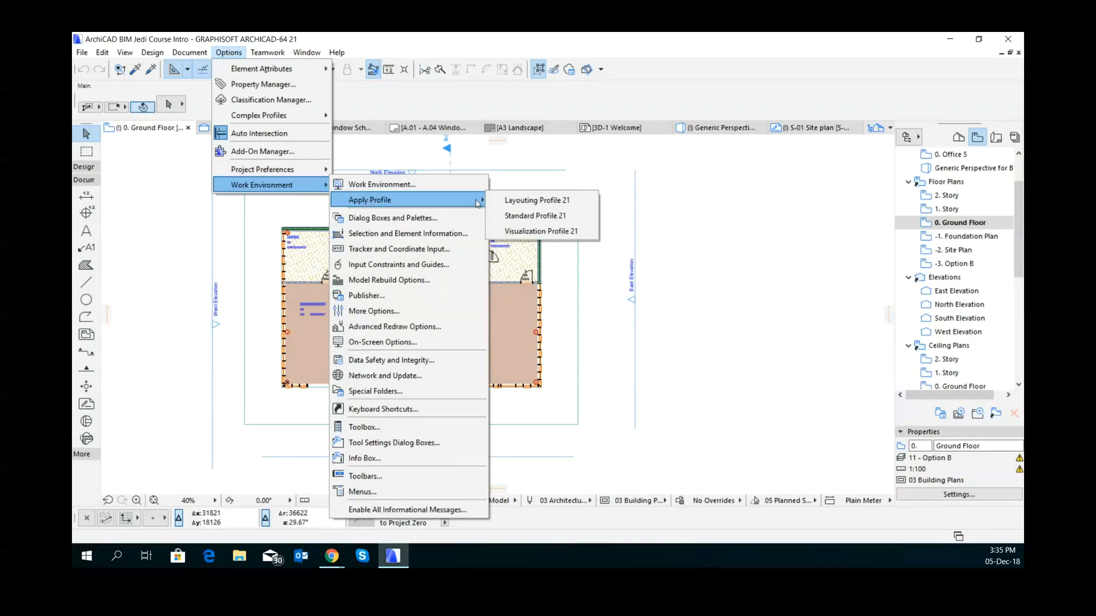
{"action": "left_click", "coordinate": [534, 201]}
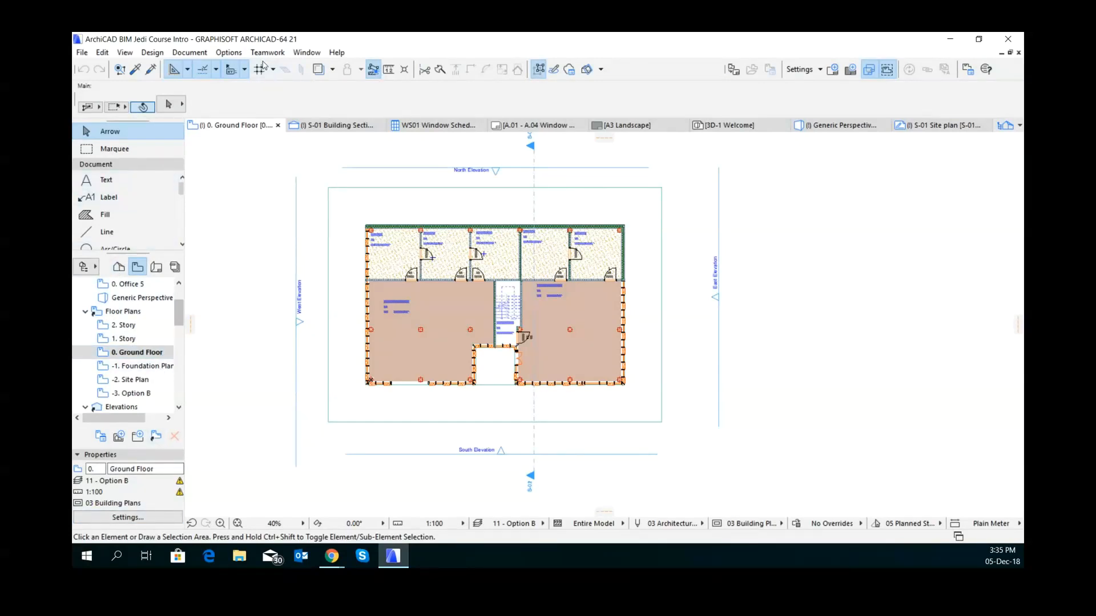
- Apply the Standard Profile 21 work environment profile
{"action": "left_click", "coordinate": [229, 53]}
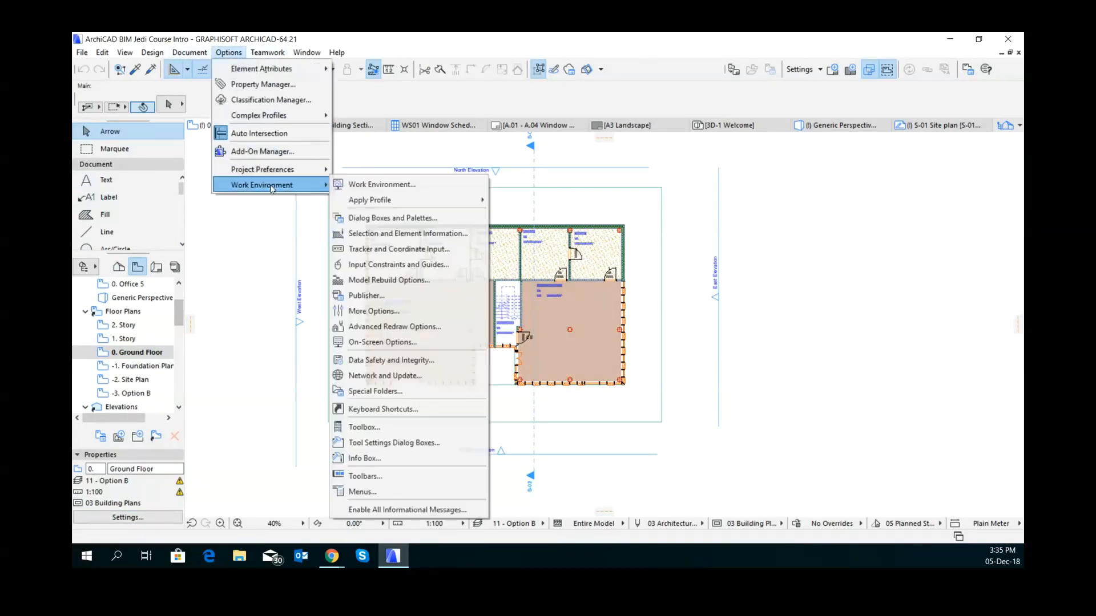
{"action": "mouse_move", "coordinate": [440, 206]}
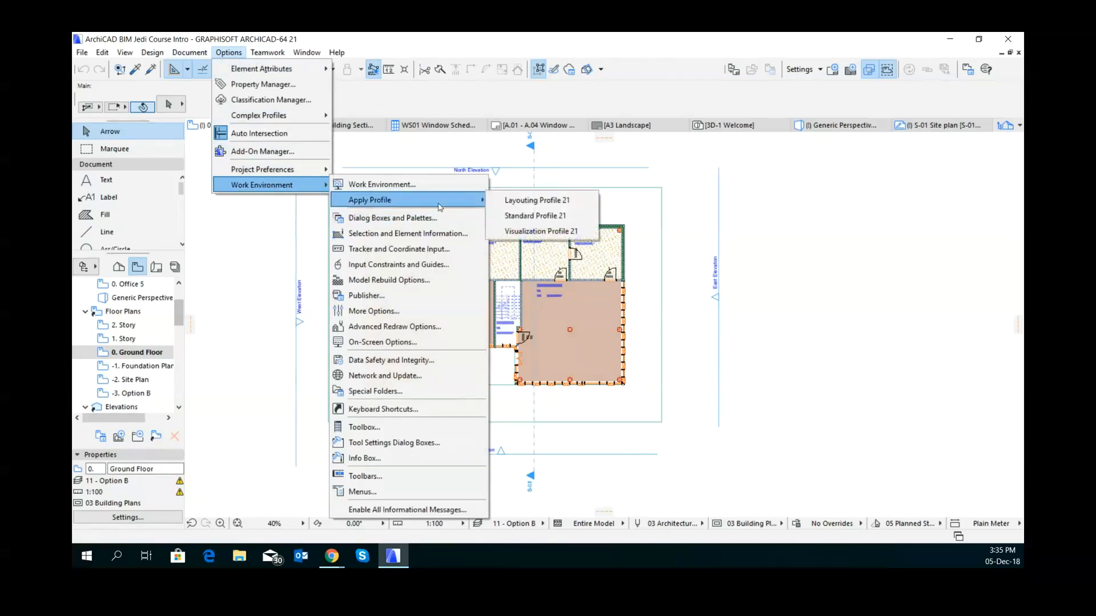
{"action": "left_click", "coordinate": [533, 217]}
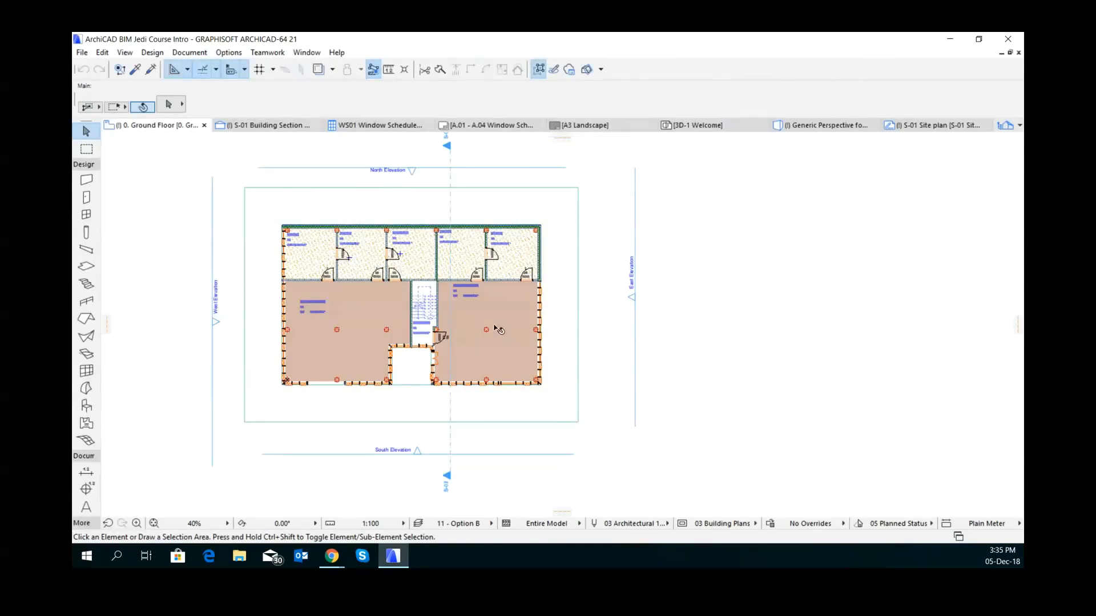
- Switch the work environment to Visualization Profile 21
{"action": "mouse_move", "coordinate": [495, 329]}
{"action": "left_click", "coordinate": [230, 53]}
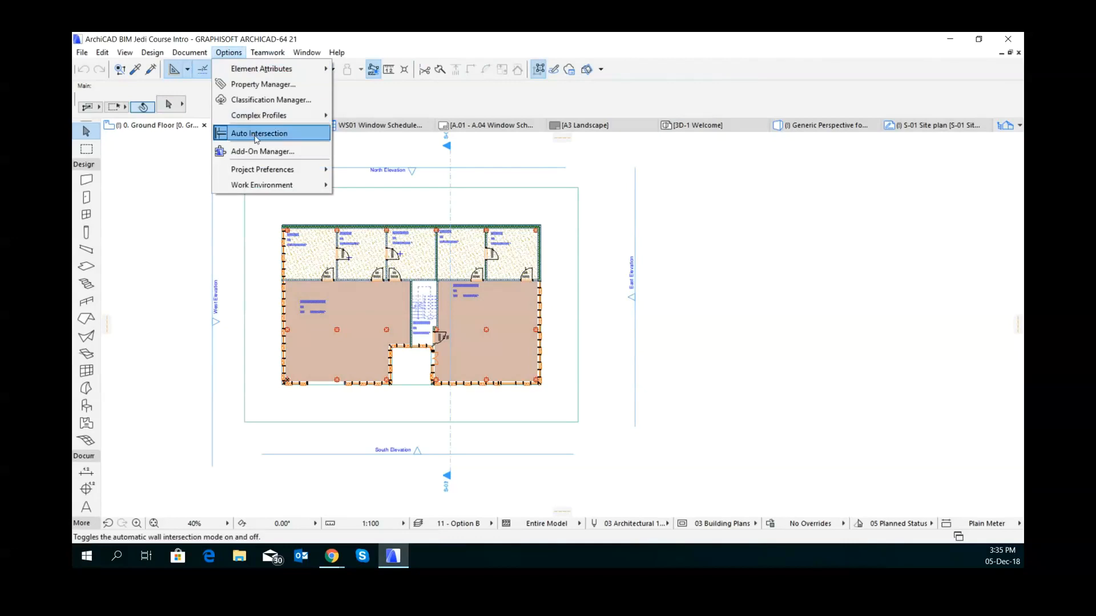
{"action": "mouse_move", "coordinate": [280, 185]}
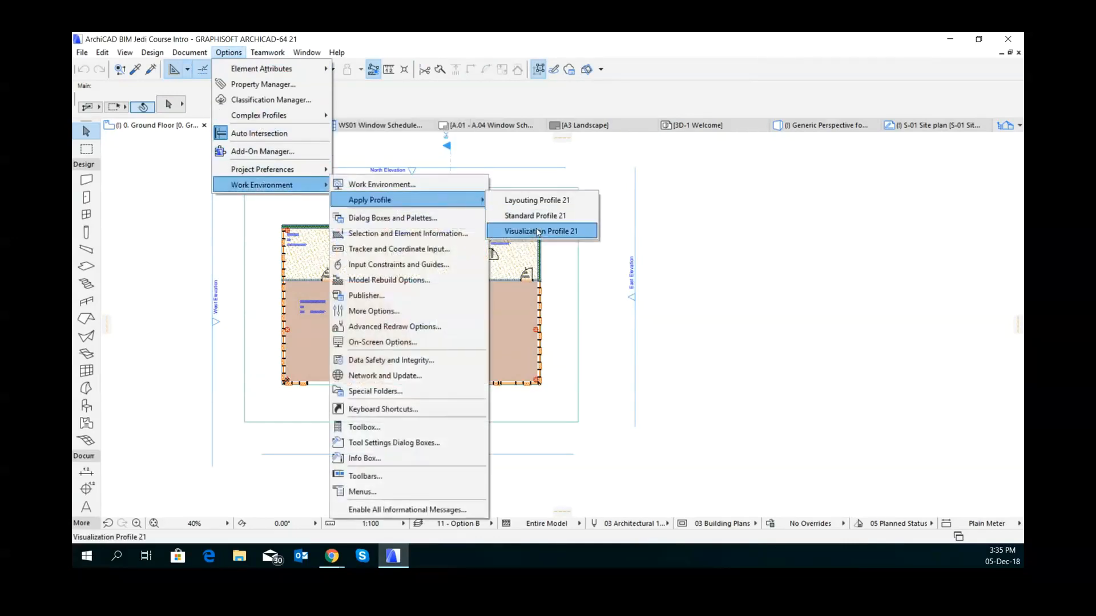
{"action": "left_click", "coordinate": [538, 232]}
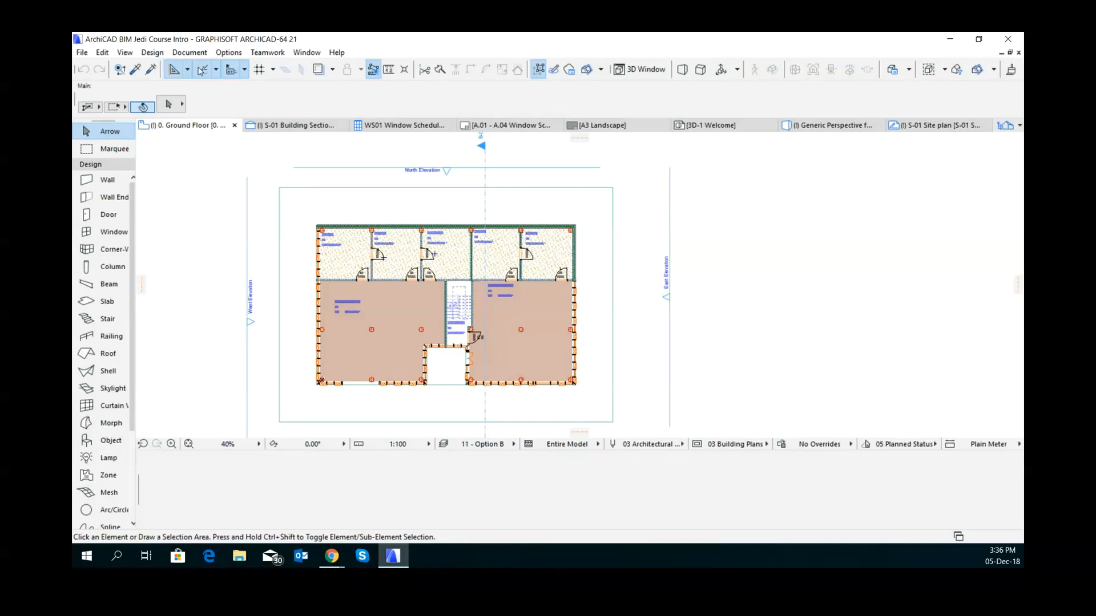
- Open the Work Environment settings and examine the stored profiles and the tree of scheme categories
{"action": "left_click", "coordinate": [153, 53]}
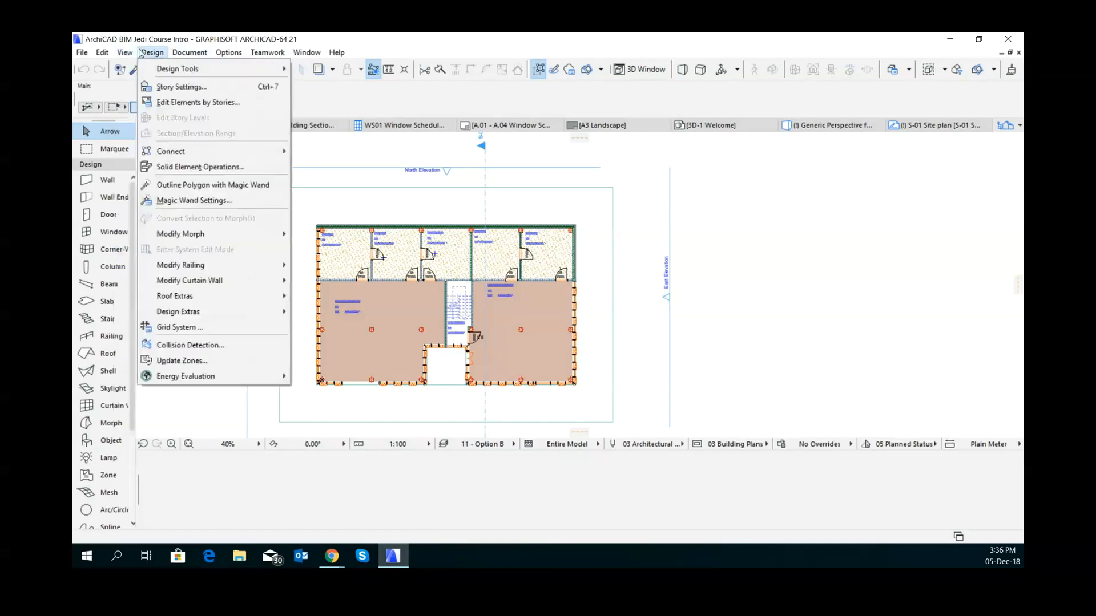
{"action": "mouse_move", "coordinate": [108, 52]}
{"action": "mouse_move", "coordinate": [145, 54]}
{"action": "mouse_move", "coordinate": [231, 55]}
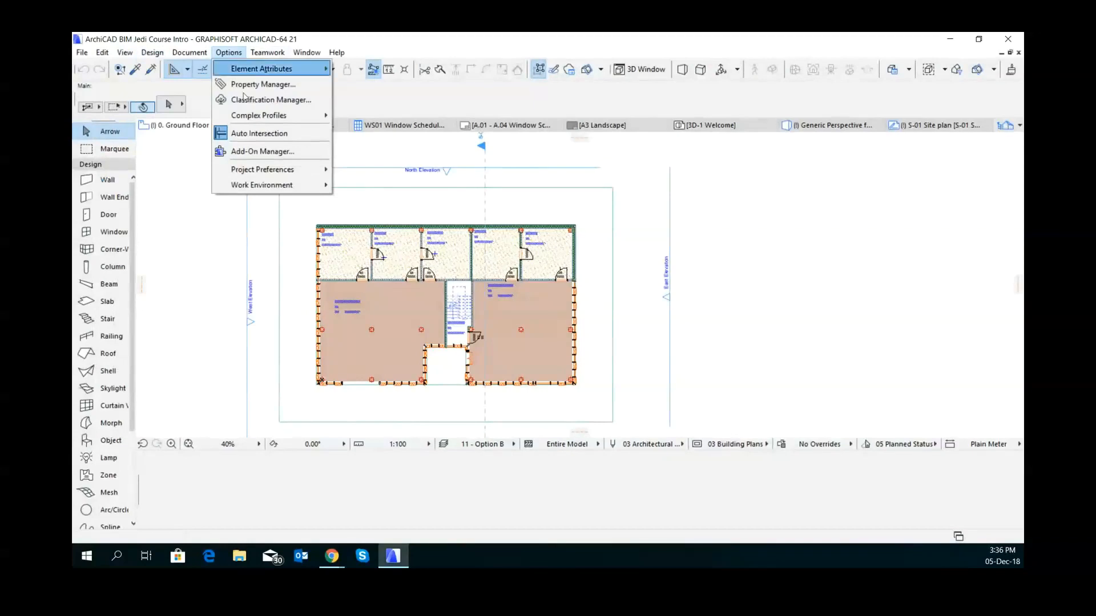
{"action": "mouse_move", "coordinate": [276, 171]}
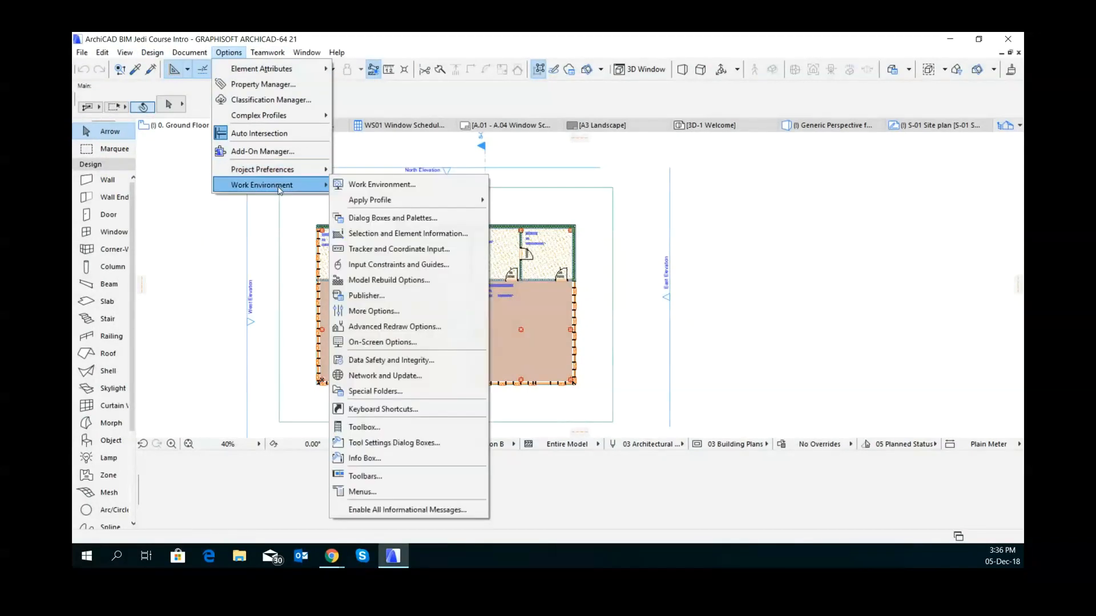
{"action": "left_click", "coordinate": [399, 188]}
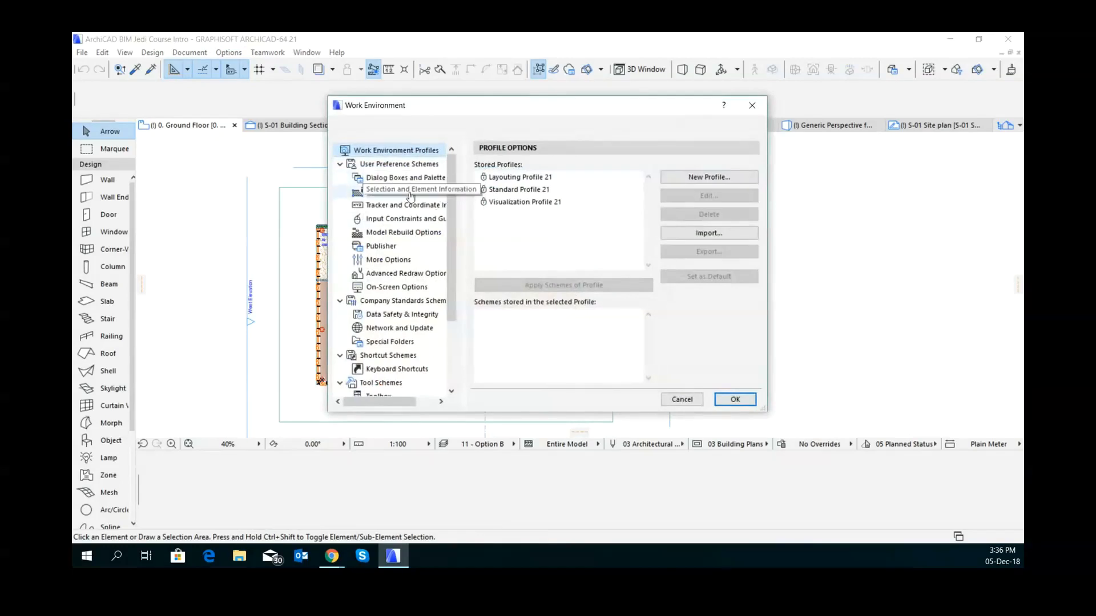
{"action": "mouse_move", "coordinate": [450, 187]}
{"action": "left_mouse_down"}
{"action": "mouse_move", "coordinate": [457, 253]}
{"action": "mouse_move", "coordinate": [455, 197]}
{"action": "left_mouse_up"}
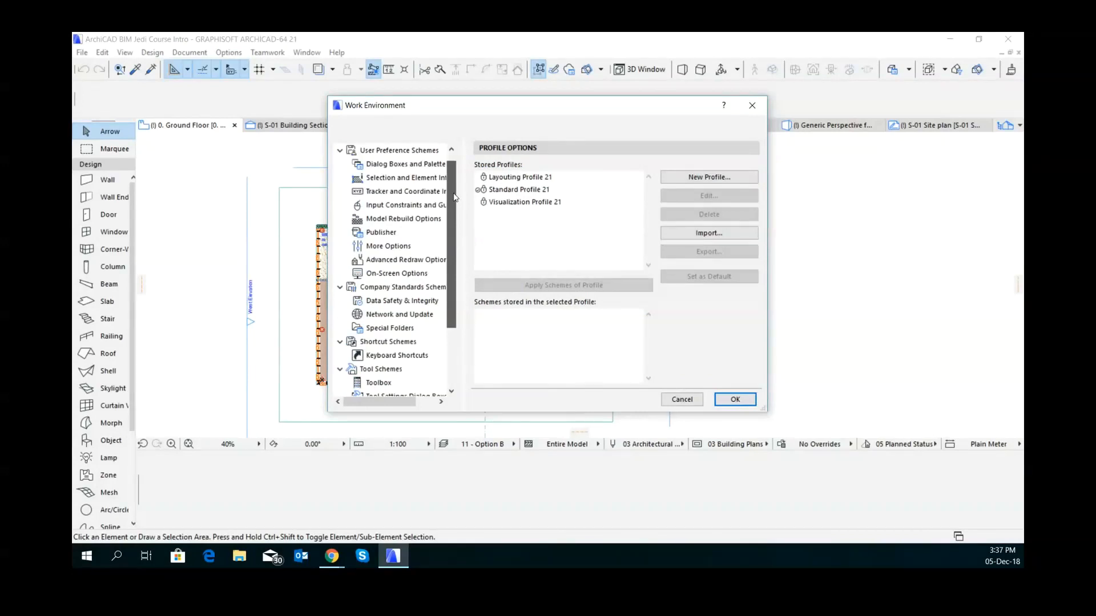
{"action": "left_click_drag", "start_coordinate": [455, 196], "coordinate": [457, 185]}
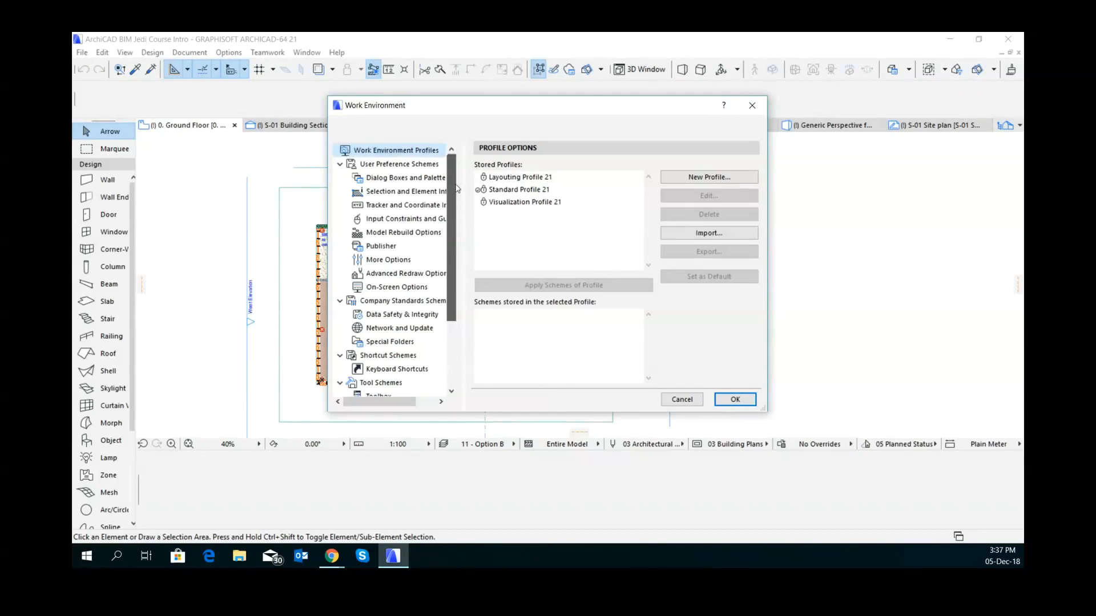
{"action": "left_click_drag", "start_coordinate": [457, 190], "coordinate": [460, 216]}
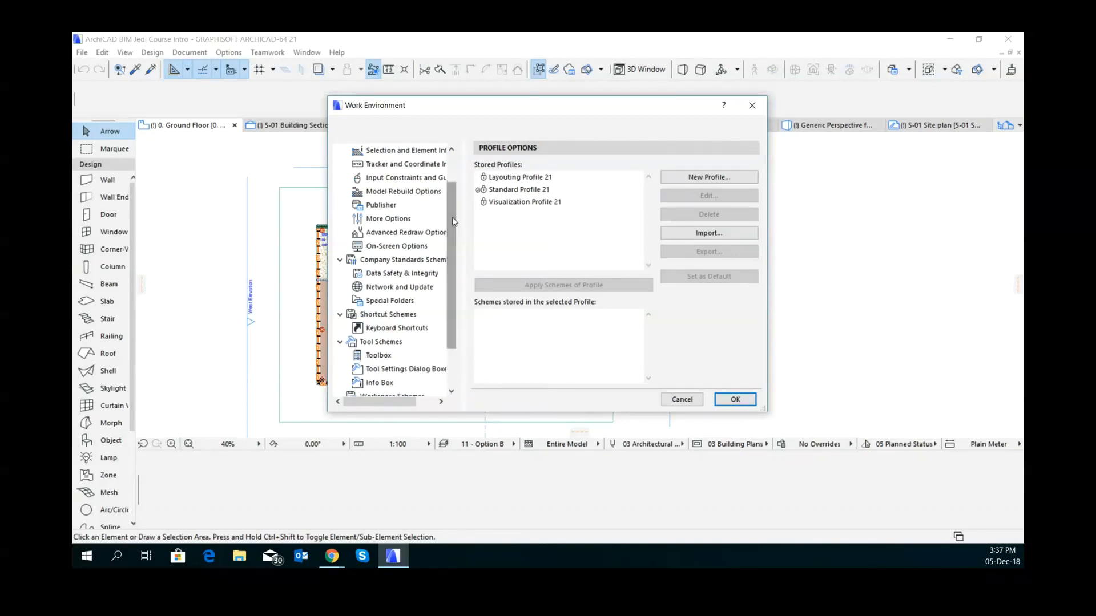
{"action": "left_click_drag", "start_coordinate": [454, 222], "coordinate": [449, 191]}
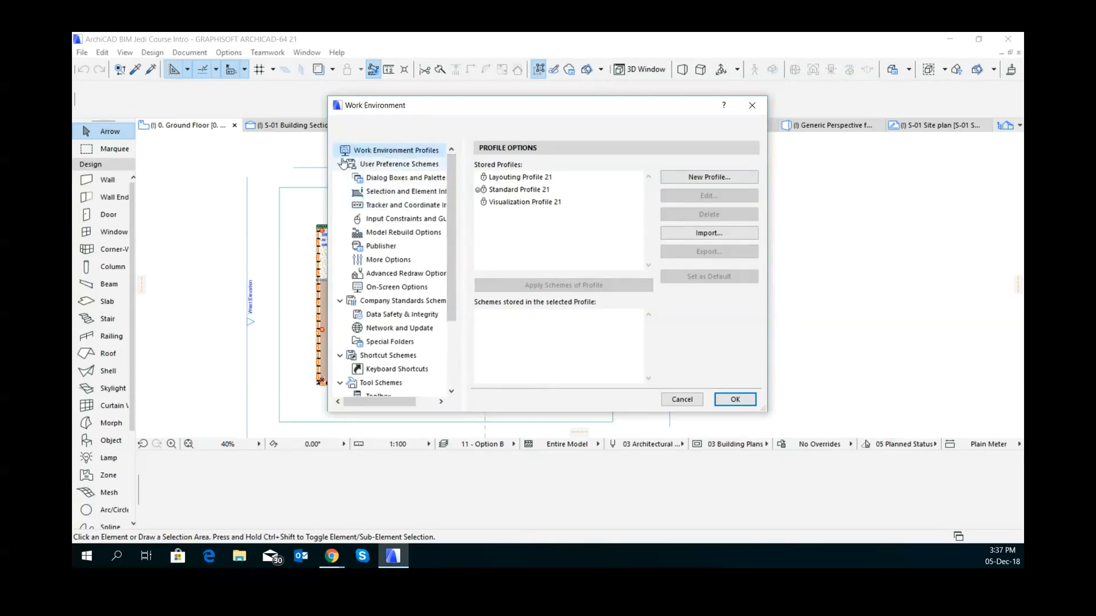
- Examine the User Preference Schemes, including the Dialog Boxes and Palettes and the Selection and Element Information settings
{"action": "left_click", "coordinate": [383, 165]}
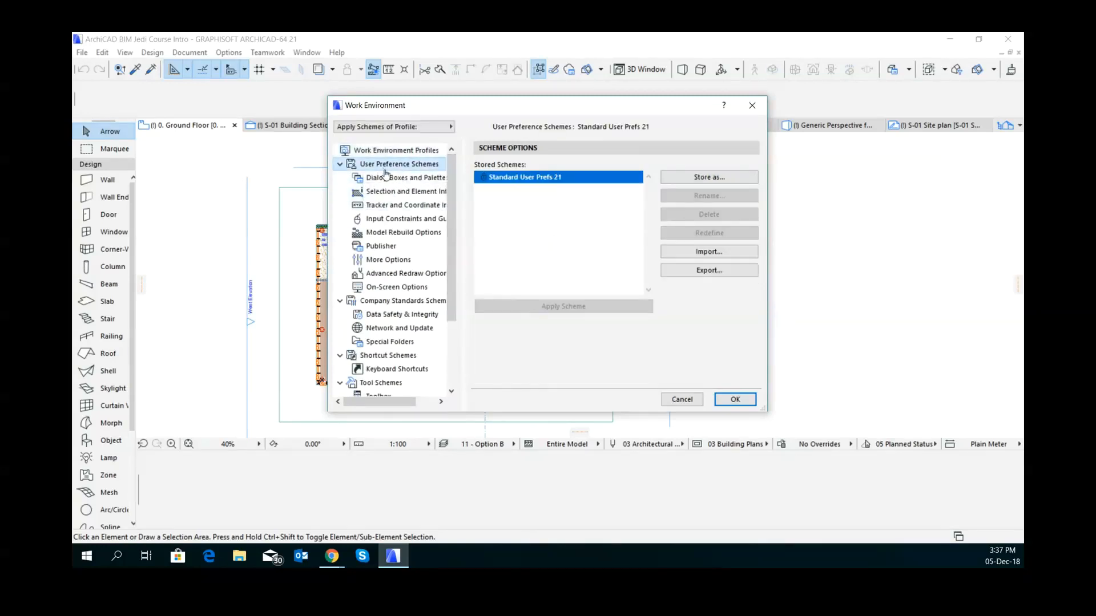
{"action": "left_click", "coordinate": [377, 179]}
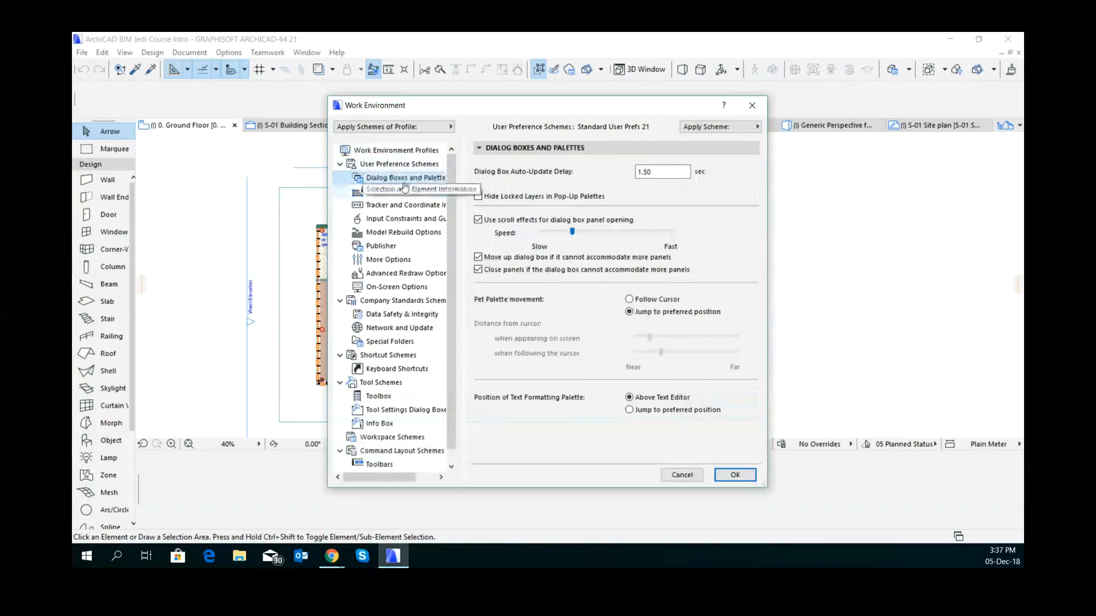
{"action": "left_click", "coordinate": [399, 191]}
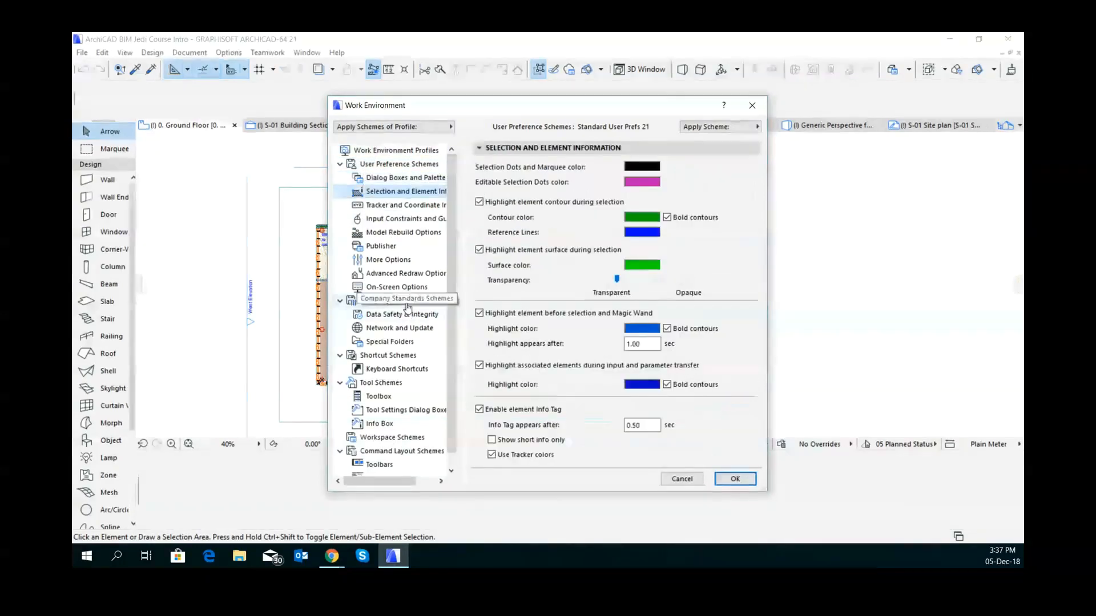
- In the Data Safety & Integrity settings, enable releasing all when closing a Teamwork project with Send Changes
{"action": "left_click", "coordinate": [402, 302]}
{"action": "left_click", "coordinate": [403, 313]}
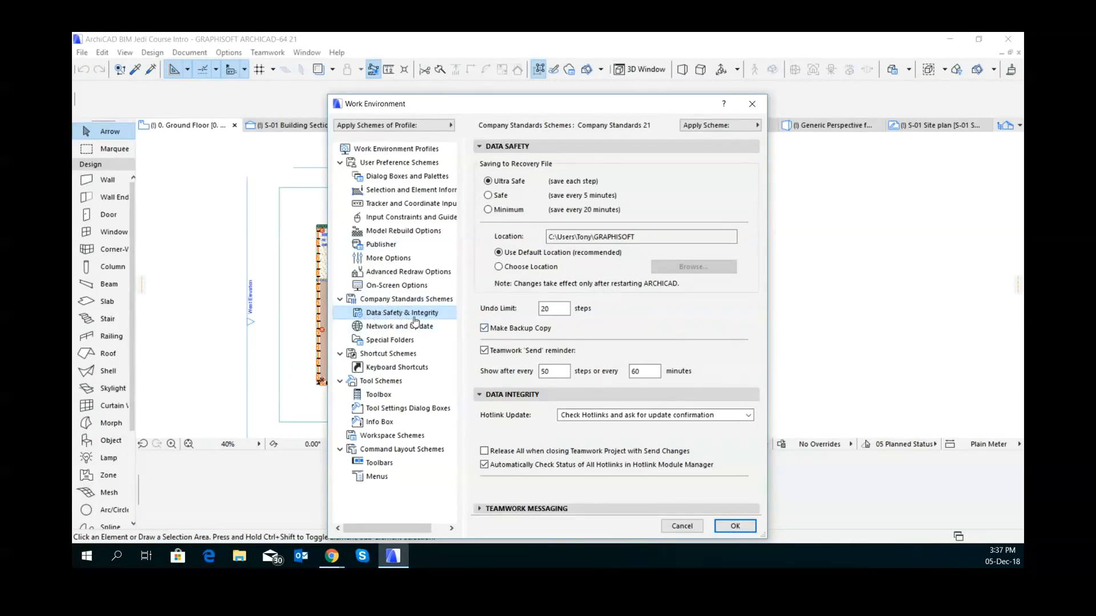
{"action": "left_click", "coordinate": [484, 451]}
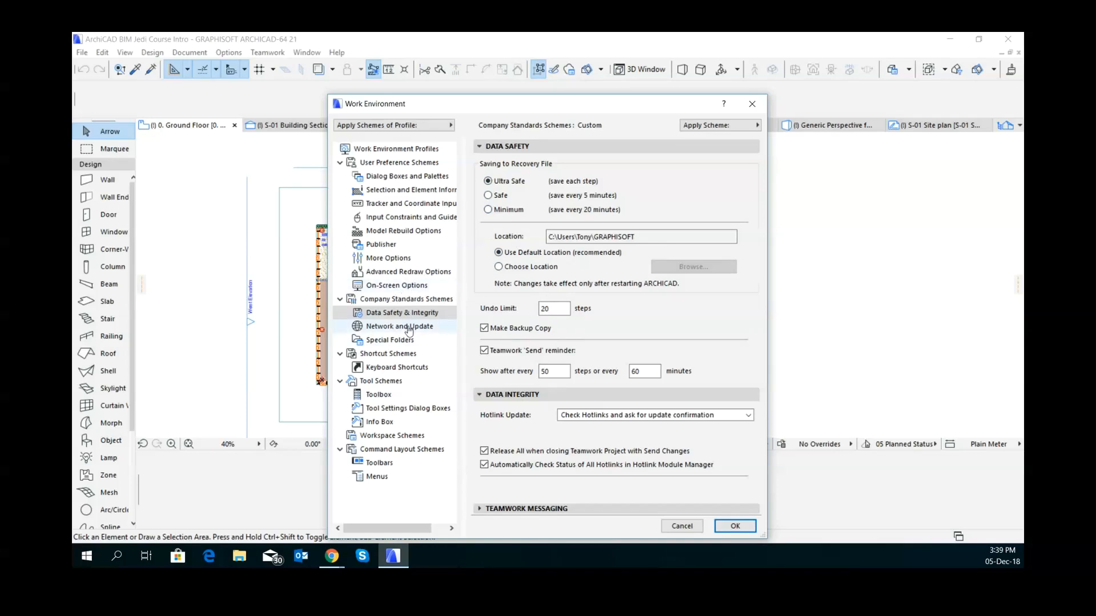
- Open the Toolbox customization and locate the Shell tool among the available tools and in the Design group
{"action": "left_click", "coordinate": [381, 396]}
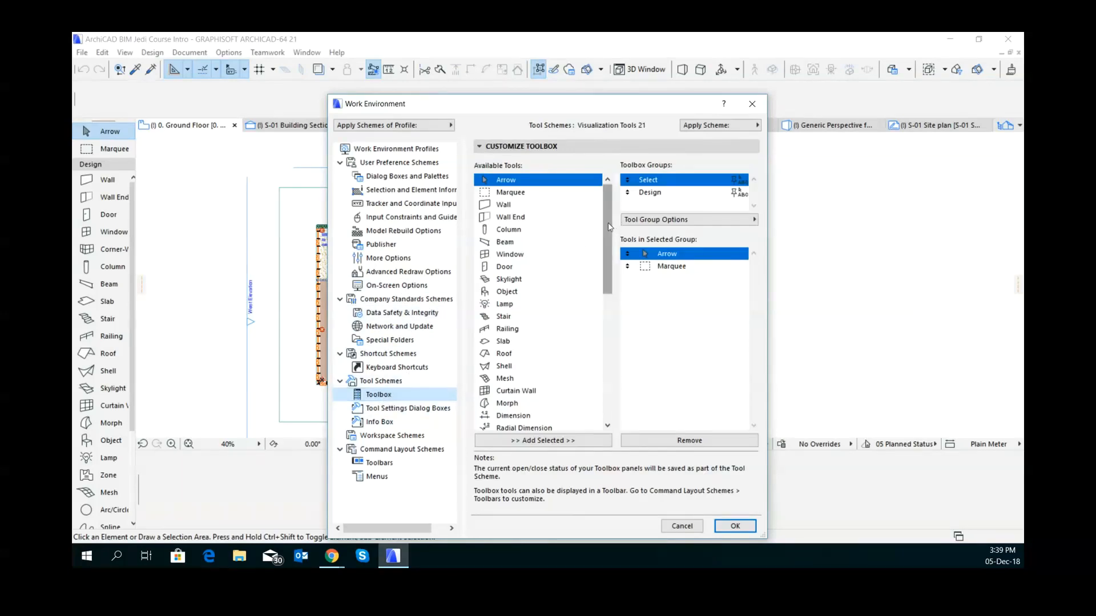
{"action": "mouse_move", "coordinate": [610, 227]}
{"action": "left_mouse_down"}
{"action": "mouse_move", "coordinate": [605, 262]}
{"action": "mouse_move", "coordinate": [615, 224]}
{"action": "left_mouse_up"}
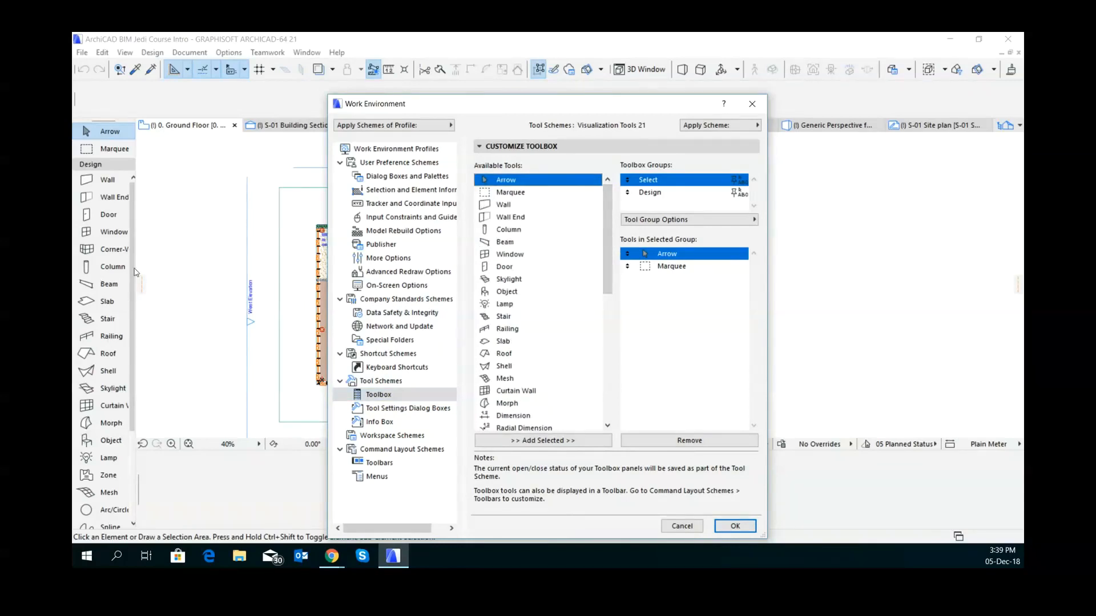
{"action": "left_click", "coordinate": [135, 294]}
{"action": "left_click", "coordinate": [504, 366]}
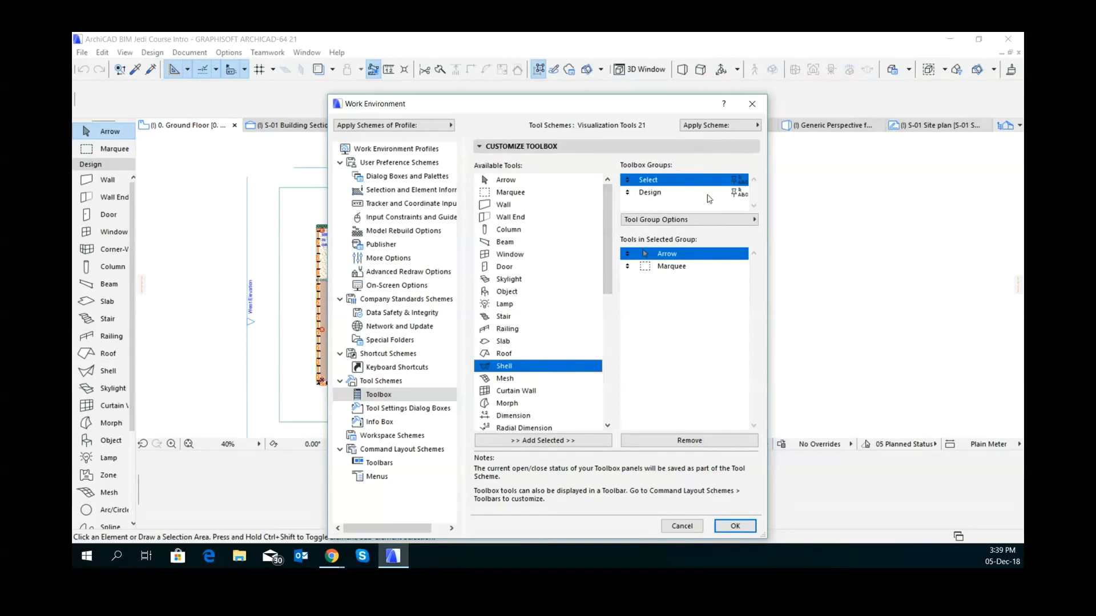
{"action": "left_click", "coordinate": [650, 194]}
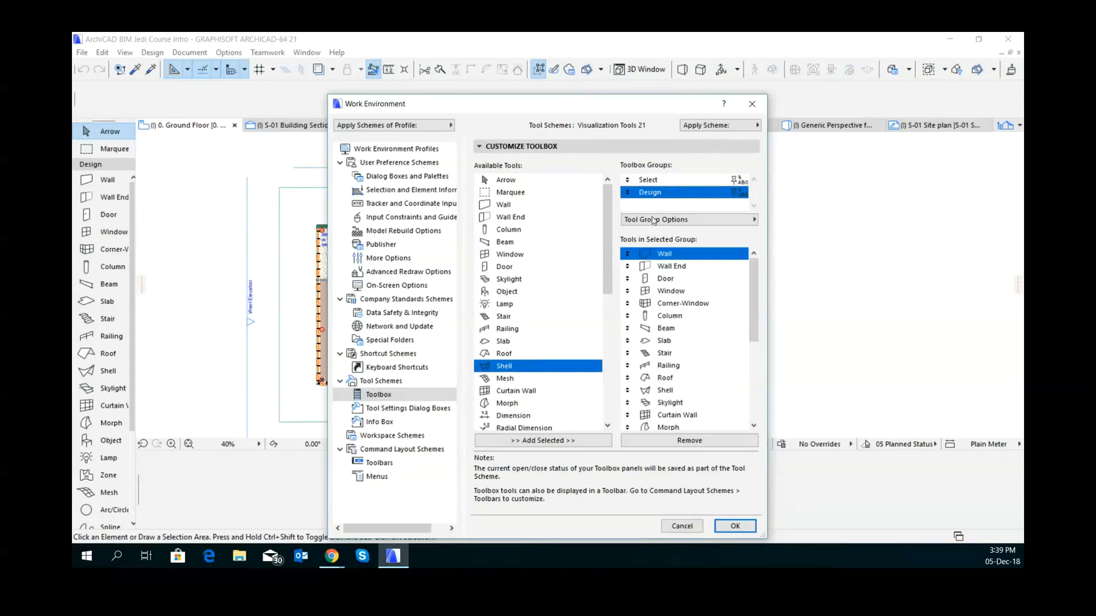
{"action": "left_click", "coordinate": [663, 393]}
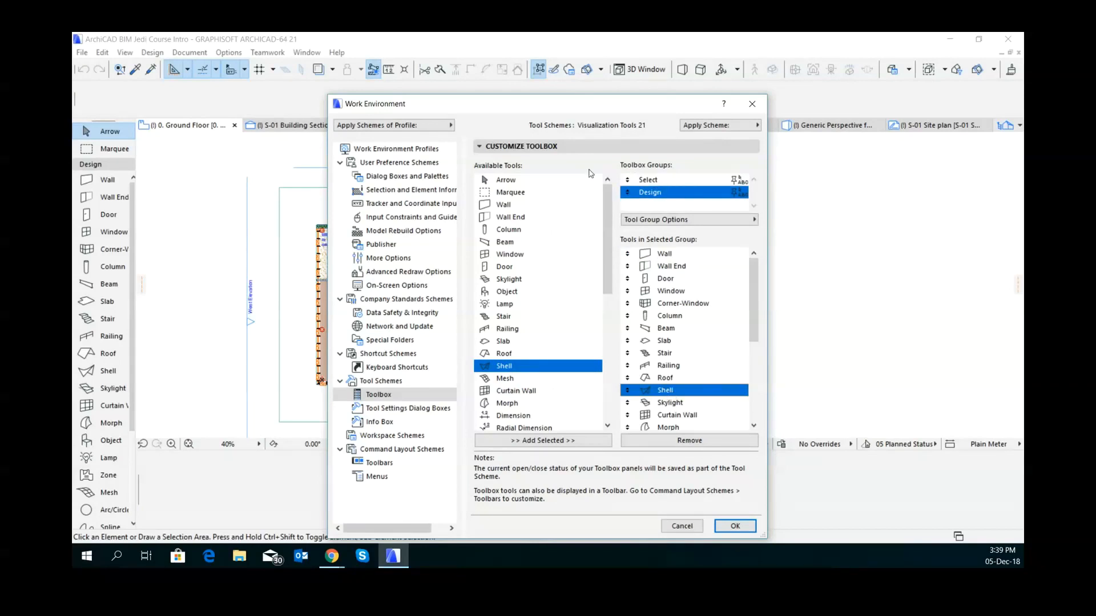
- Compare the tools in the Select and Design toolbox groups and remove Corner-Window from the Design group
{"action": "left_click", "coordinate": [667, 181]}
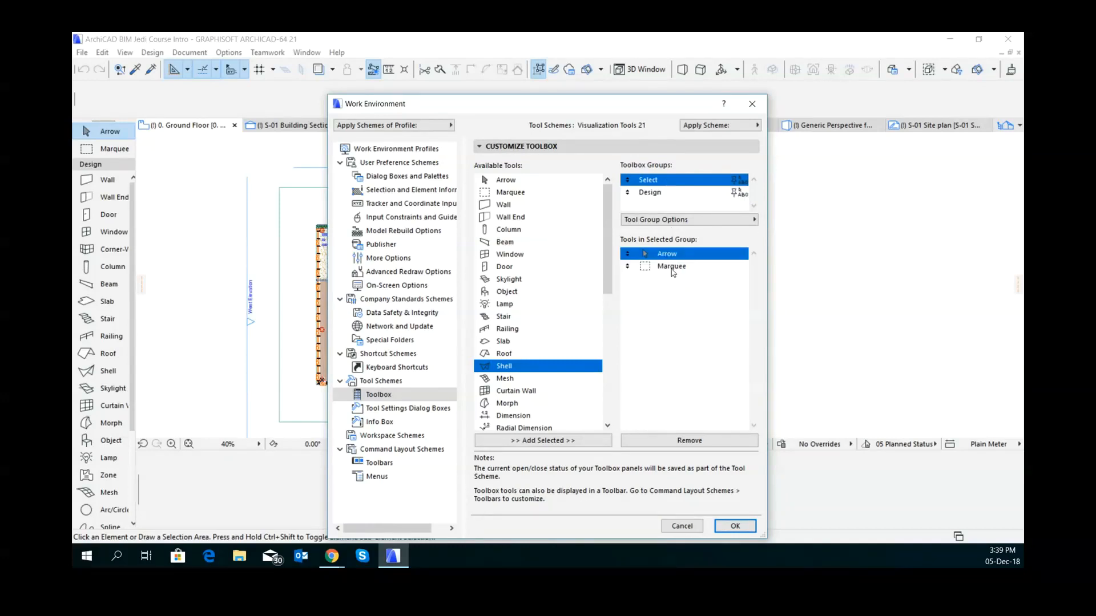
{"action": "left_click", "coordinate": [649, 193]}
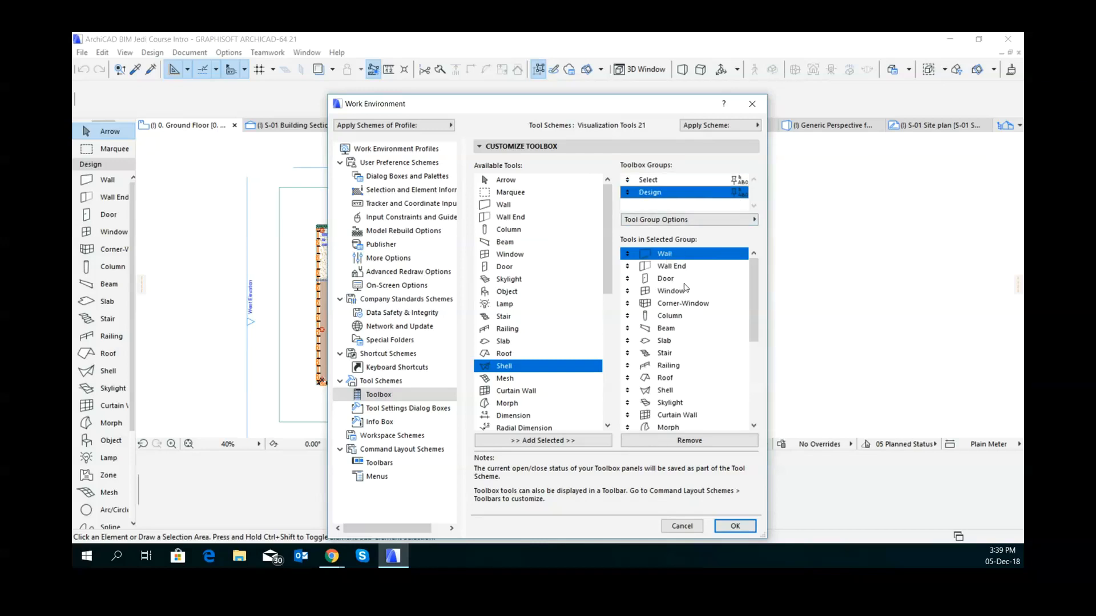
{"action": "scroll", "coordinate": [685, 288], "scroll_direction": "down", "scroll_amount": 3}
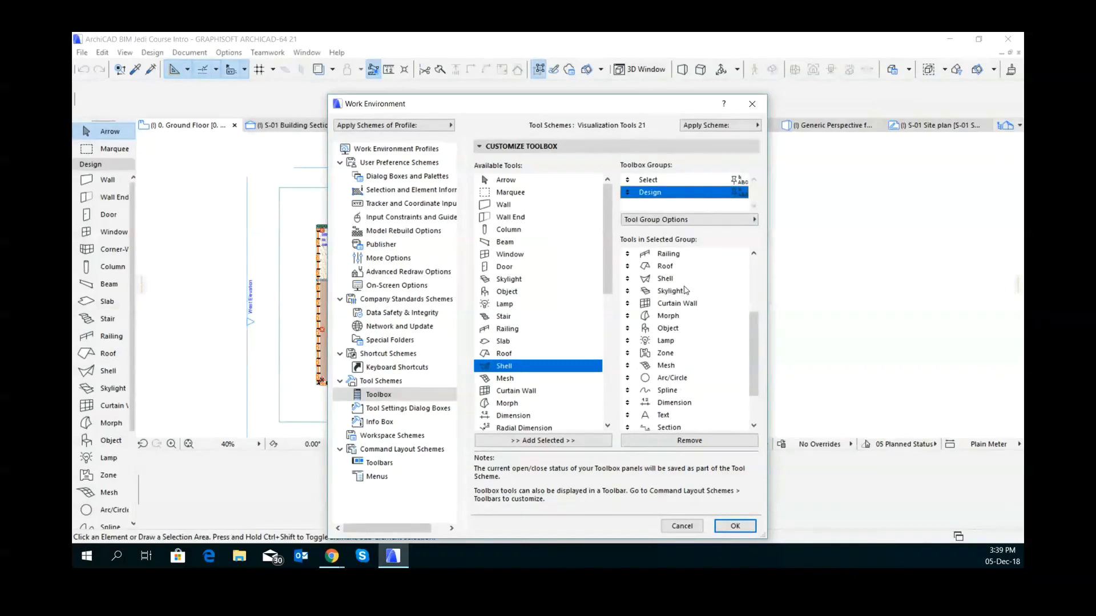
{"action": "scroll", "coordinate": [685, 290], "scroll_direction": "down", "scroll_amount": 2}
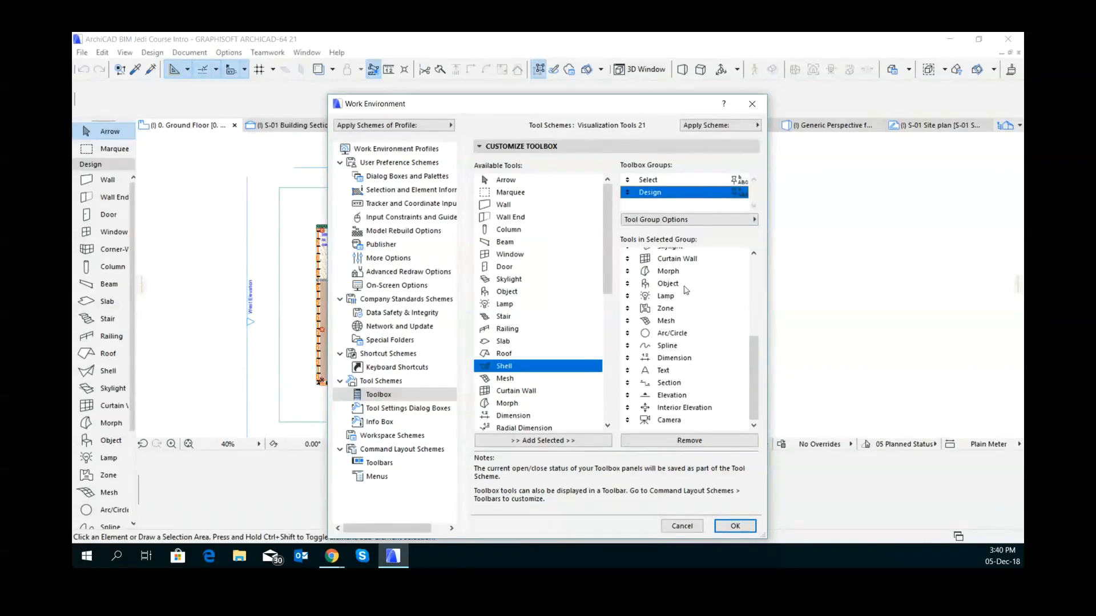
{"action": "scroll", "coordinate": [685, 291], "scroll_direction": "up", "scroll_amount": 5}
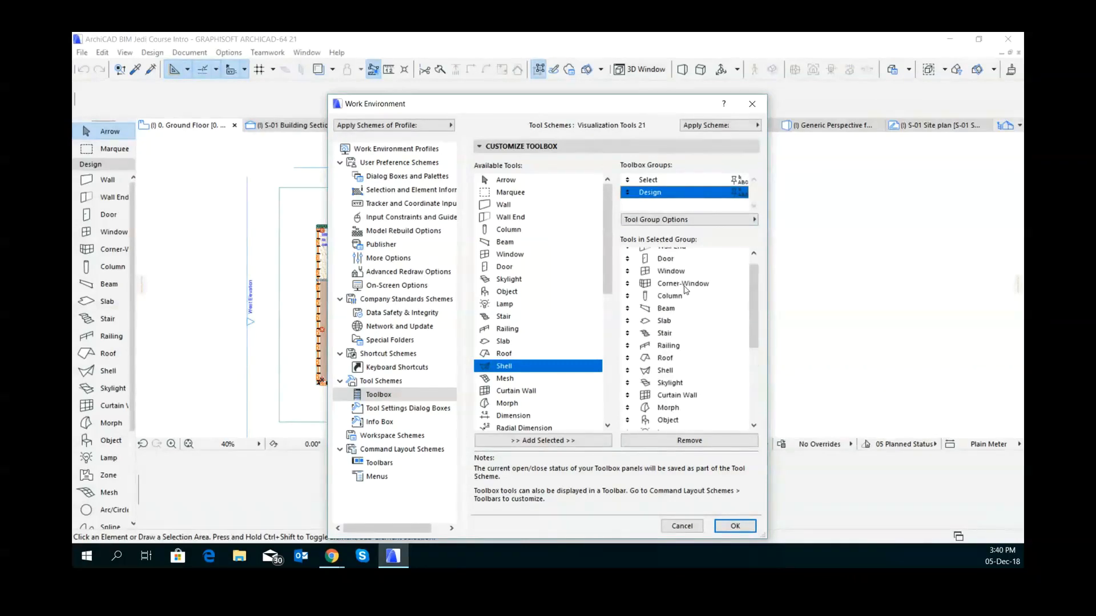
{"action": "left_click", "coordinate": [678, 305]}
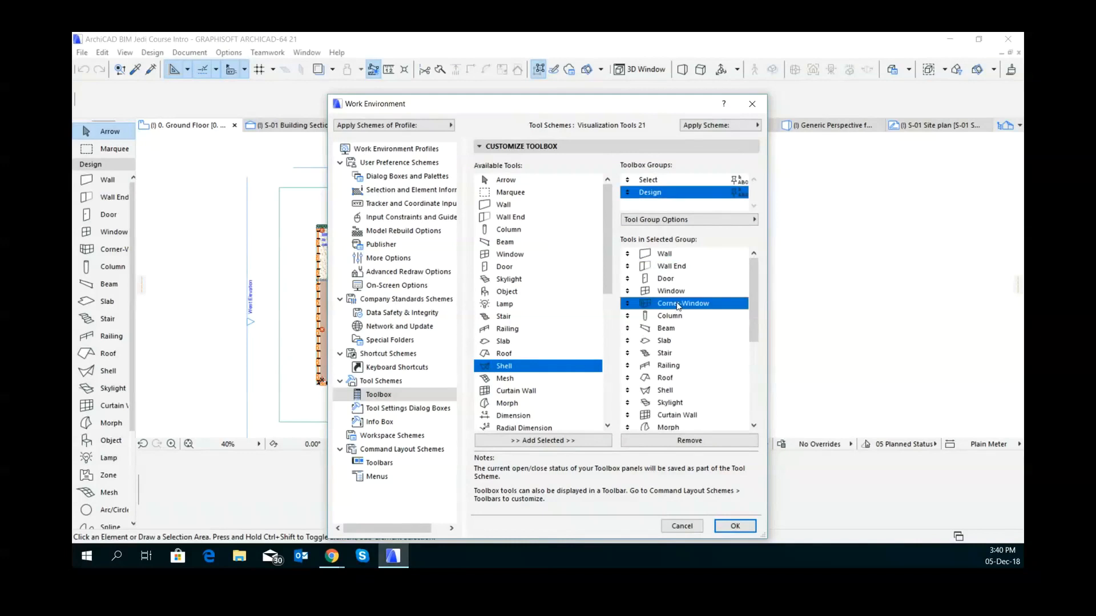
{"action": "left_click", "coordinate": [710, 443]}
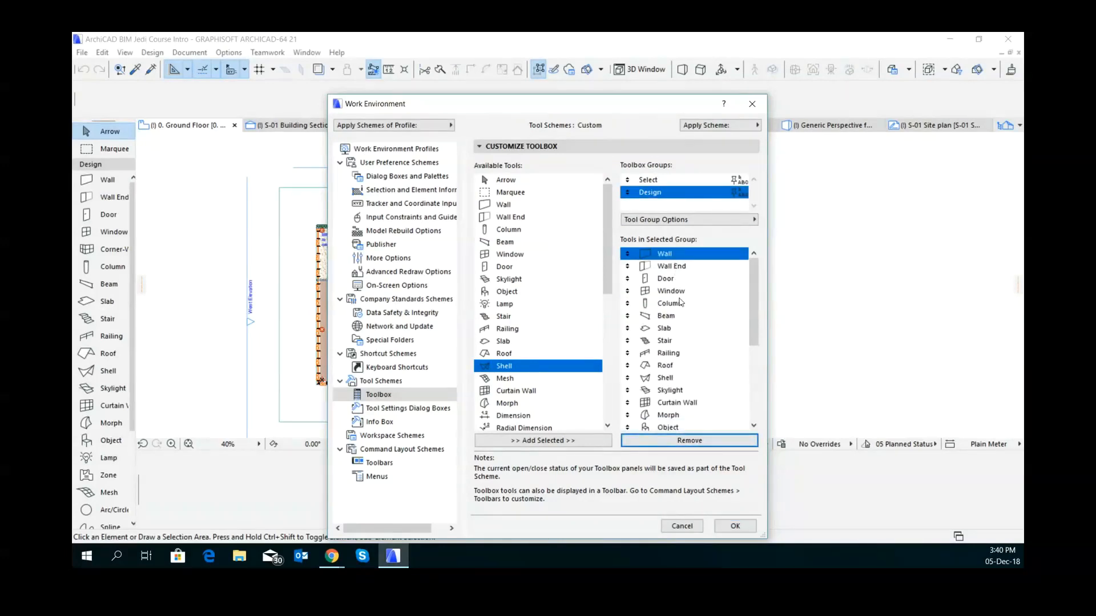
- Remove the Shell, Skylight and Curtain Wall tools from the Design toolbox group
{"action": "left_click", "coordinate": [664, 379]}
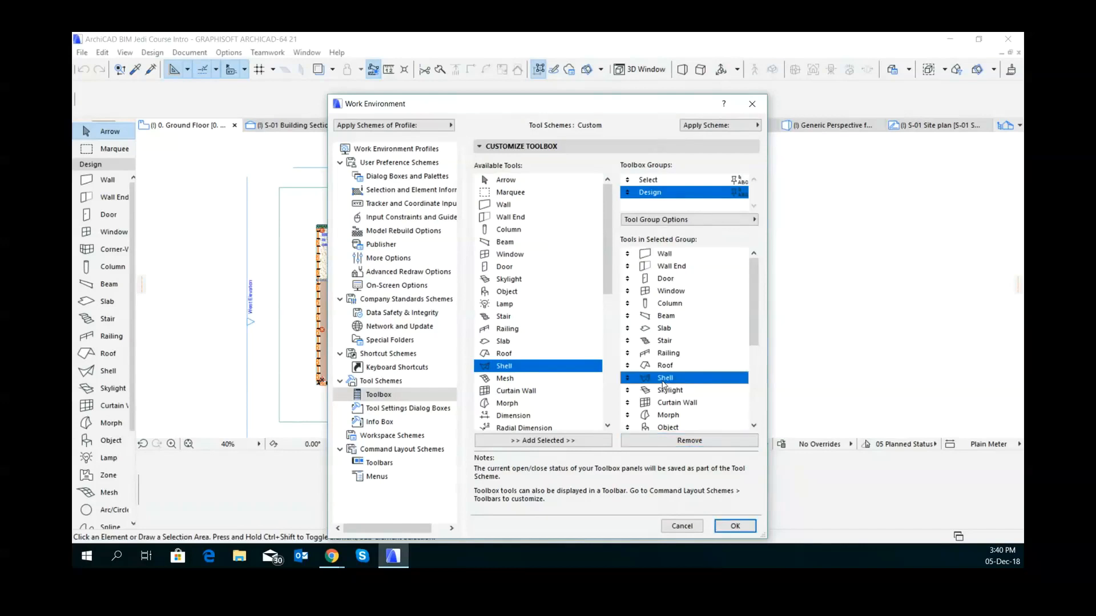
{"action": "left_click", "coordinate": [689, 441]}
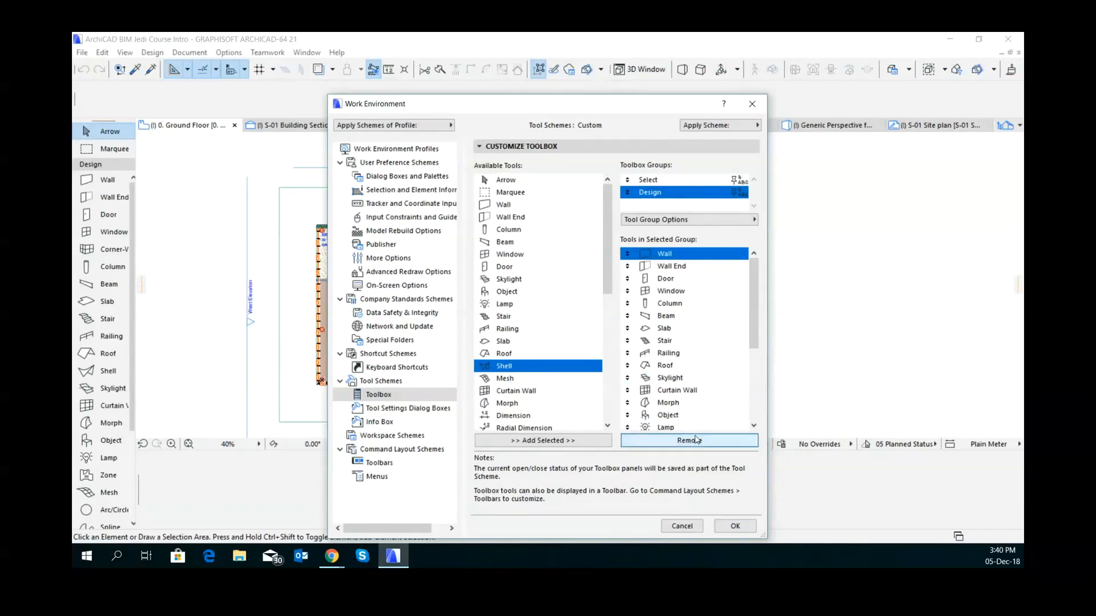
{"action": "left_click", "coordinate": [677, 379]}
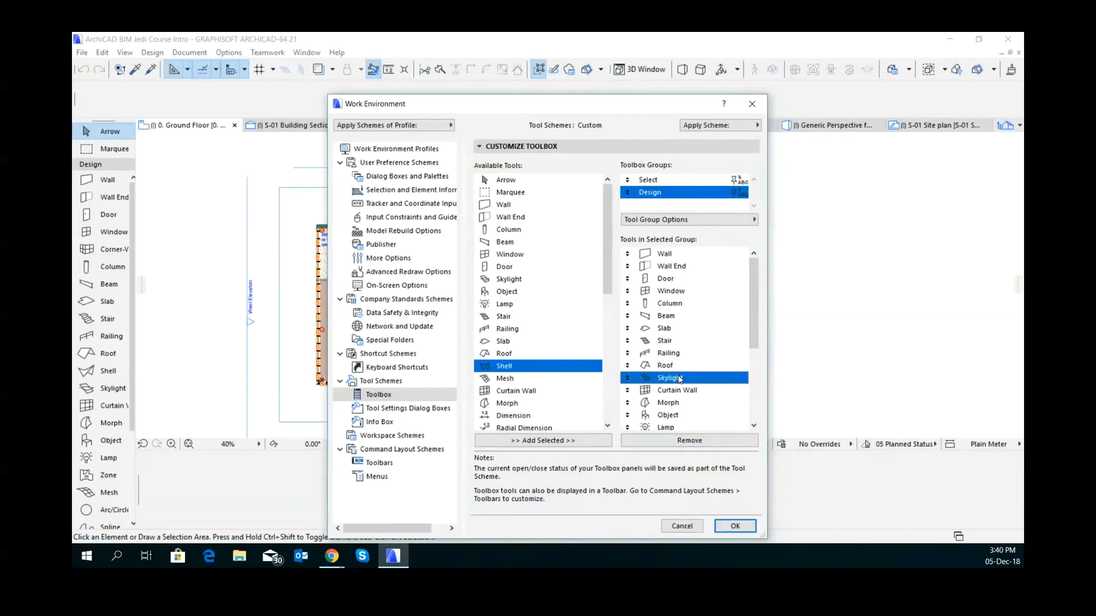
{"action": "left_click", "coordinate": [710, 444]}
{"action": "left_click", "coordinate": [680, 380]}
{"action": "left_click", "coordinate": [700, 445]}
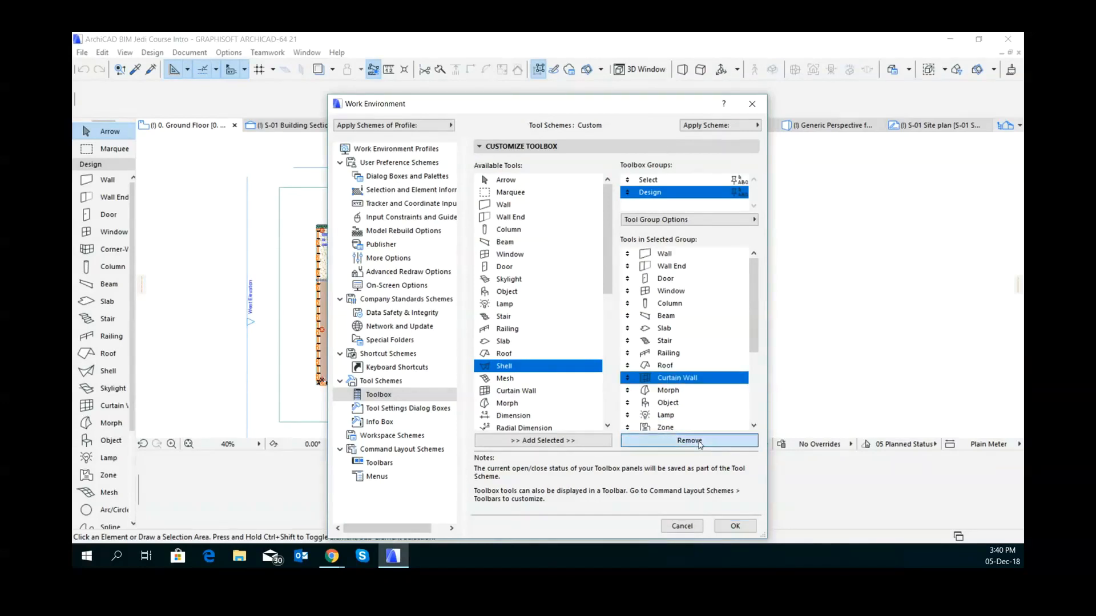
- Remove the Arc/Circle and Spline tools from the Design toolbox group
{"action": "left_click", "coordinate": [679, 379]}
{"action": "scroll", "coordinate": [683, 371], "scroll_direction": "down", "scroll_amount": 1}
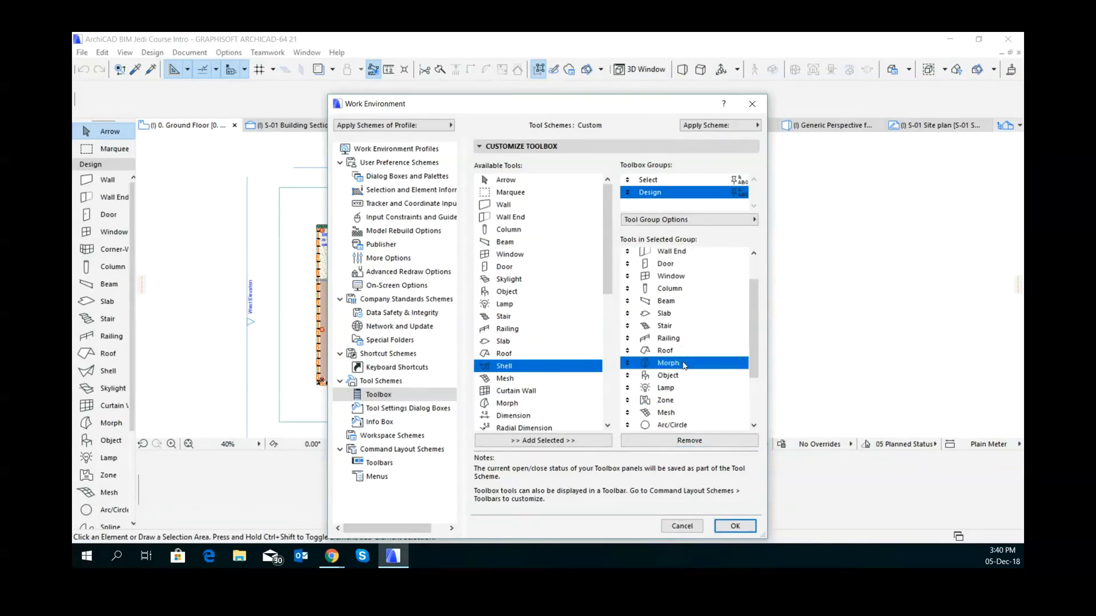
{"action": "scroll", "coordinate": [688, 377], "scroll_direction": "down", "scroll_amount": 3}
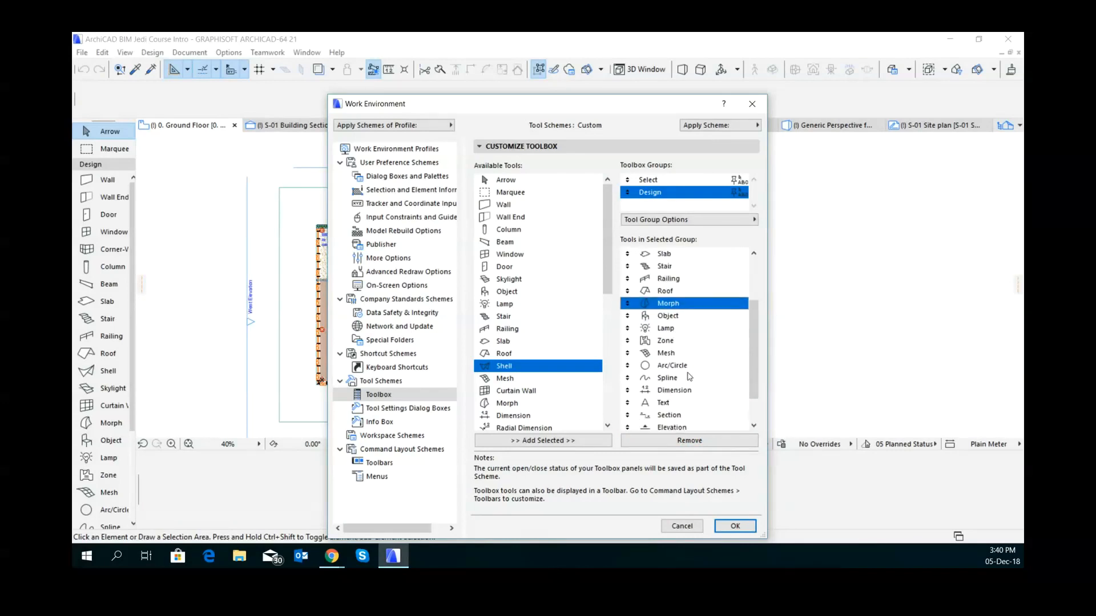
{"action": "scroll", "coordinate": [692, 359], "scroll_direction": "down", "scroll_amount": 1}
{"action": "scroll", "coordinate": [692, 359], "scroll_direction": "up", "scroll_amount": 3}
{"action": "left_click", "coordinate": [679, 366]}
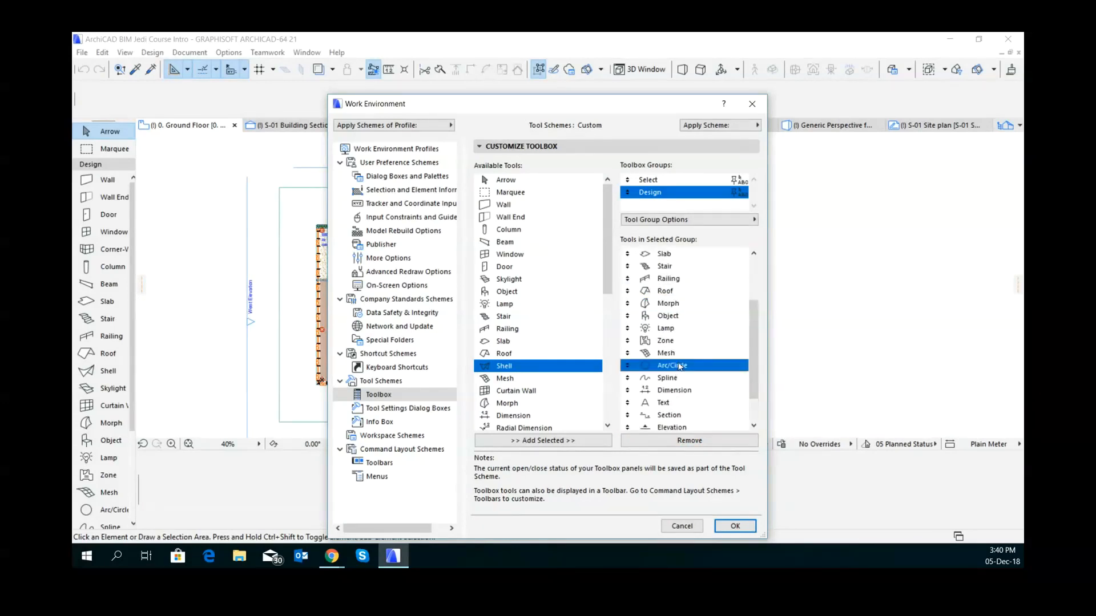
{"action": "left_click", "coordinate": [697, 441]}
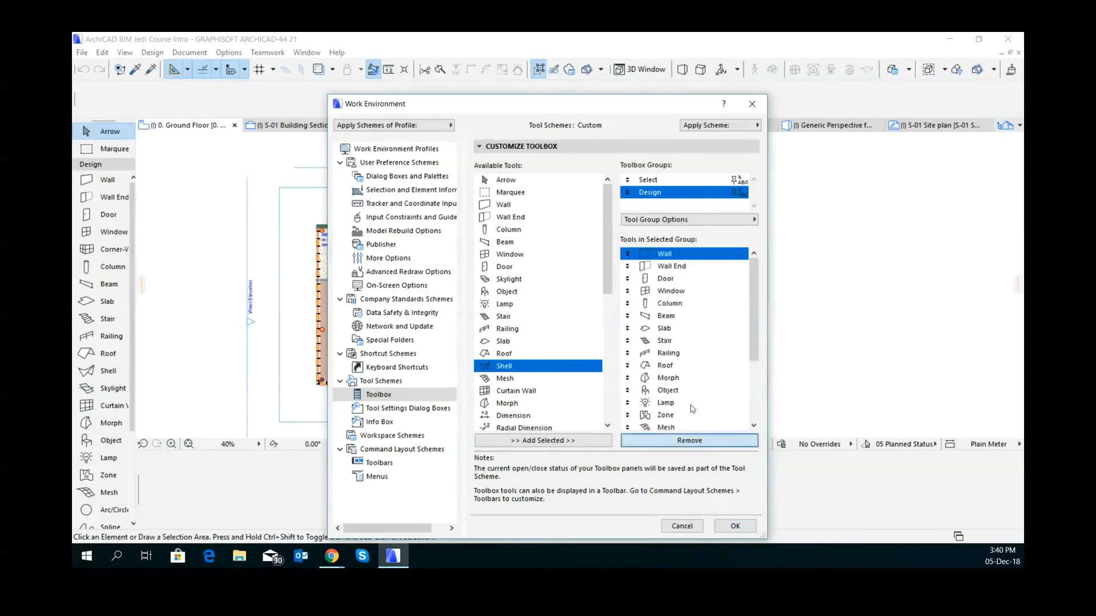
{"action": "scroll", "coordinate": [672, 366], "scroll_direction": "down", "scroll_amount": 2}
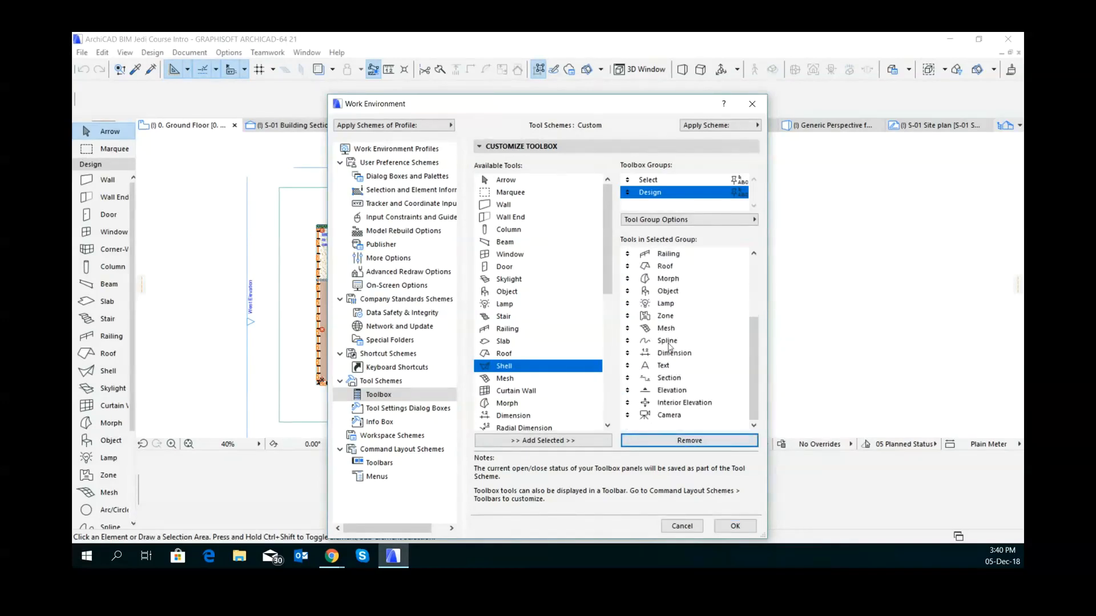
{"action": "left_click", "coordinate": [669, 345]}
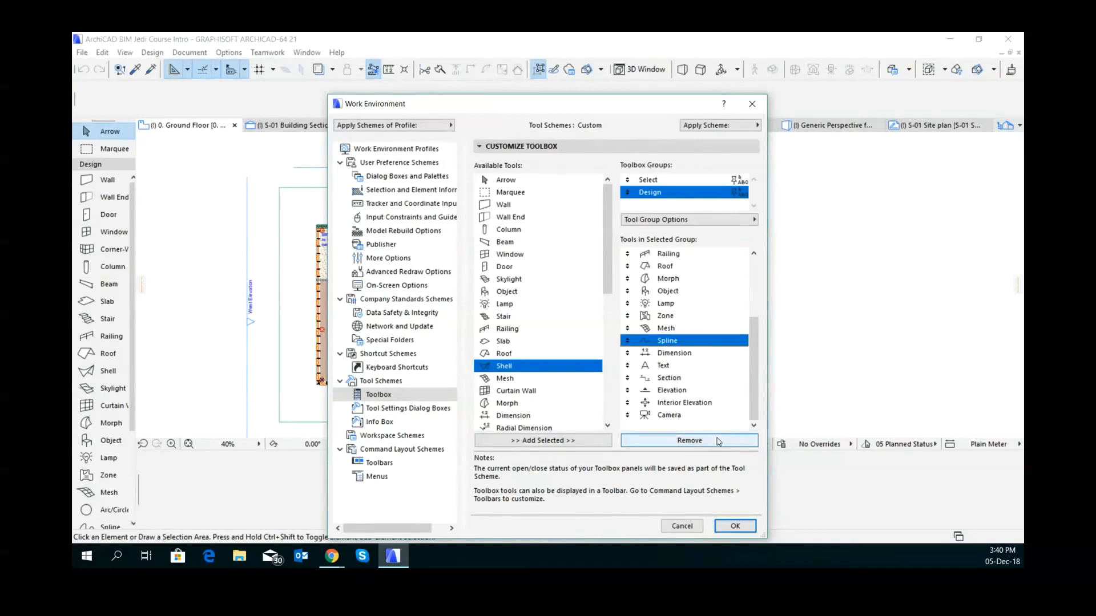
{"action": "left_click", "coordinate": [718, 444]}
- Remove the Mesh and Zone tools from the Design toolbox group
{"action": "scroll", "coordinate": [671, 386], "scroll_direction": "down", "scroll_amount": 2}
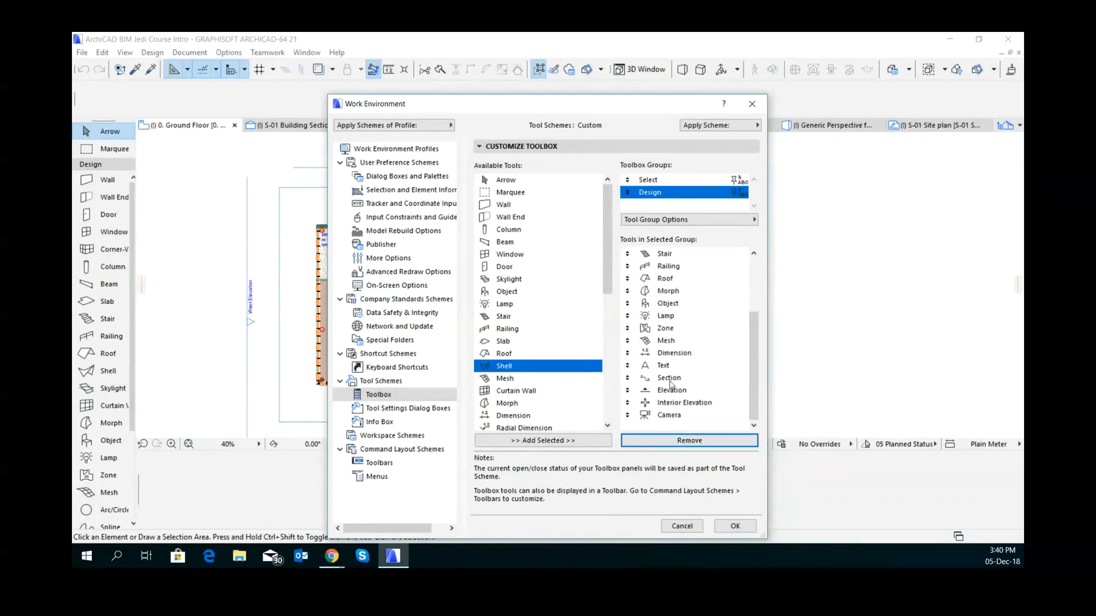
{"action": "left_click", "coordinate": [665, 342]}
{"action": "left_click", "coordinate": [701, 443]}
{"action": "scroll", "coordinate": [679, 371], "scroll_direction": "down", "scroll_amount": 2}
{"action": "left_click", "coordinate": [670, 341]}
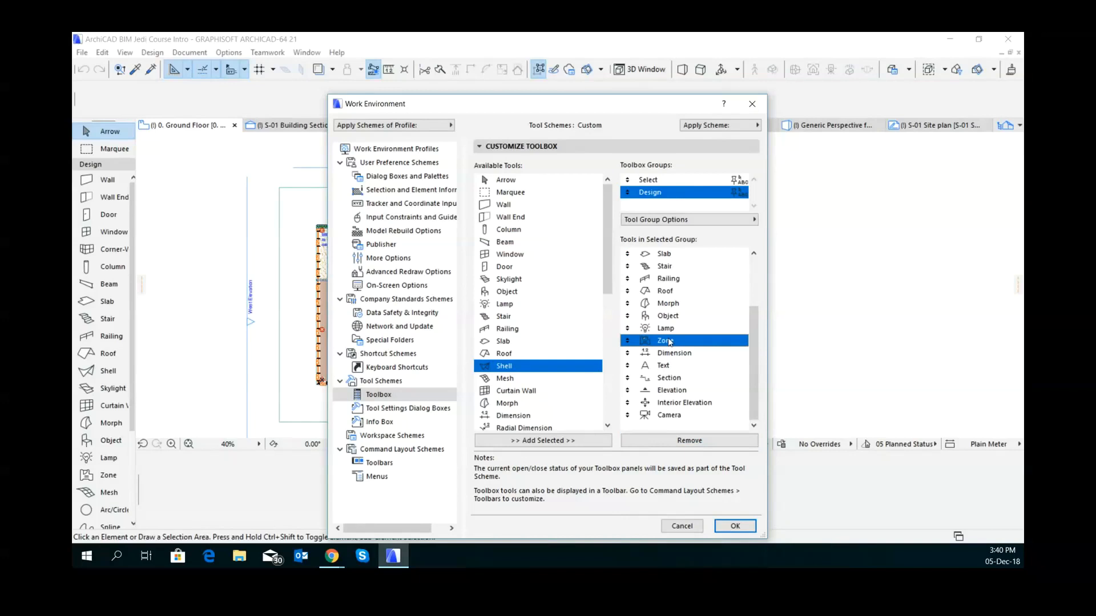
{"action": "left_click", "coordinate": [697, 442]}
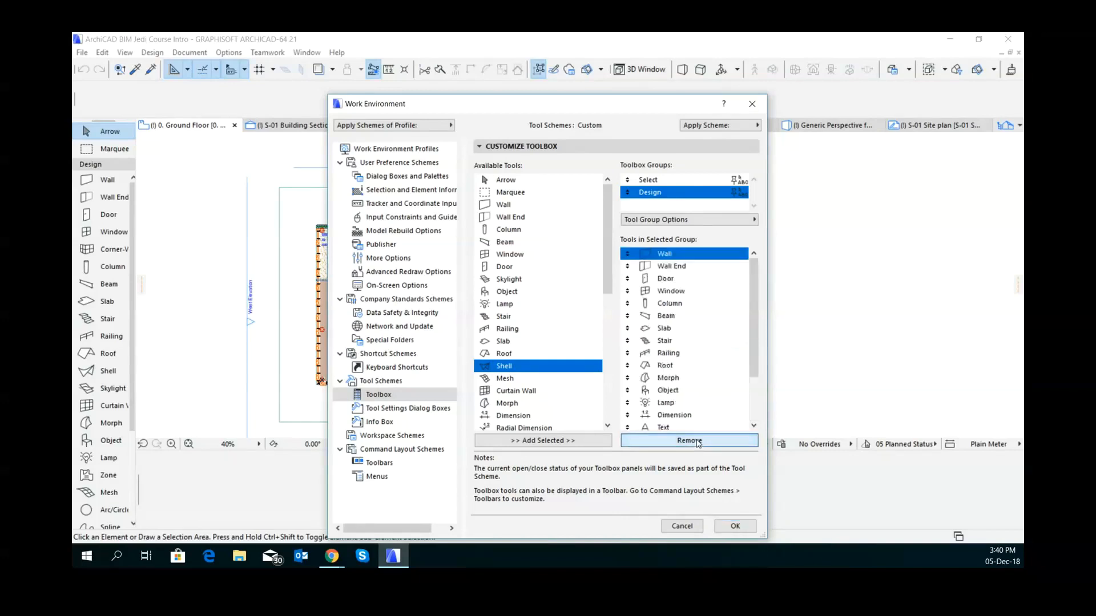
- Move the Lamp tool to the end of the Design group's tool list, after Camera
{"action": "scroll", "coordinate": [673, 328], "scroll_direction": "up", "scroll_amount": 1}
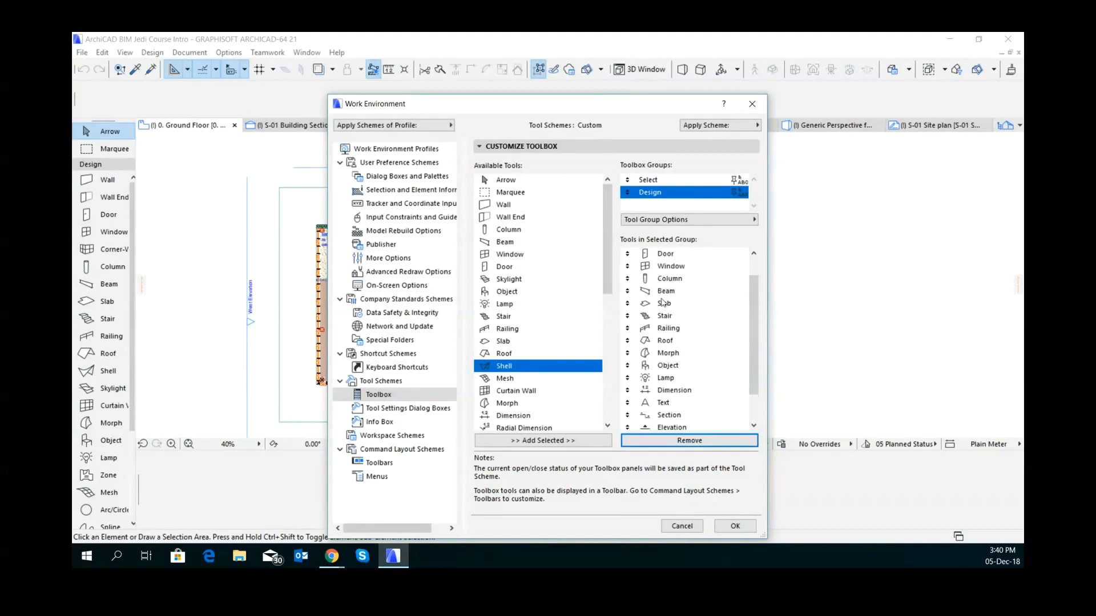
{"action": "scroll", "coordinate": [689, 405], "scroll_direction": "down", "scroll_amount": 1}
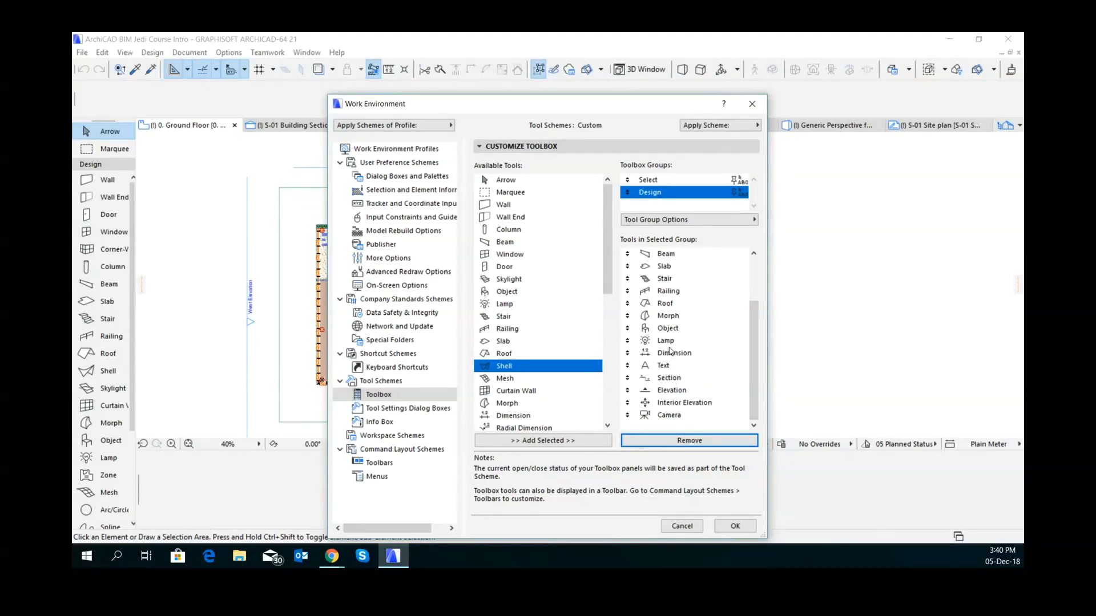
{"action": "left_click", "coordinate": [628, 341]}
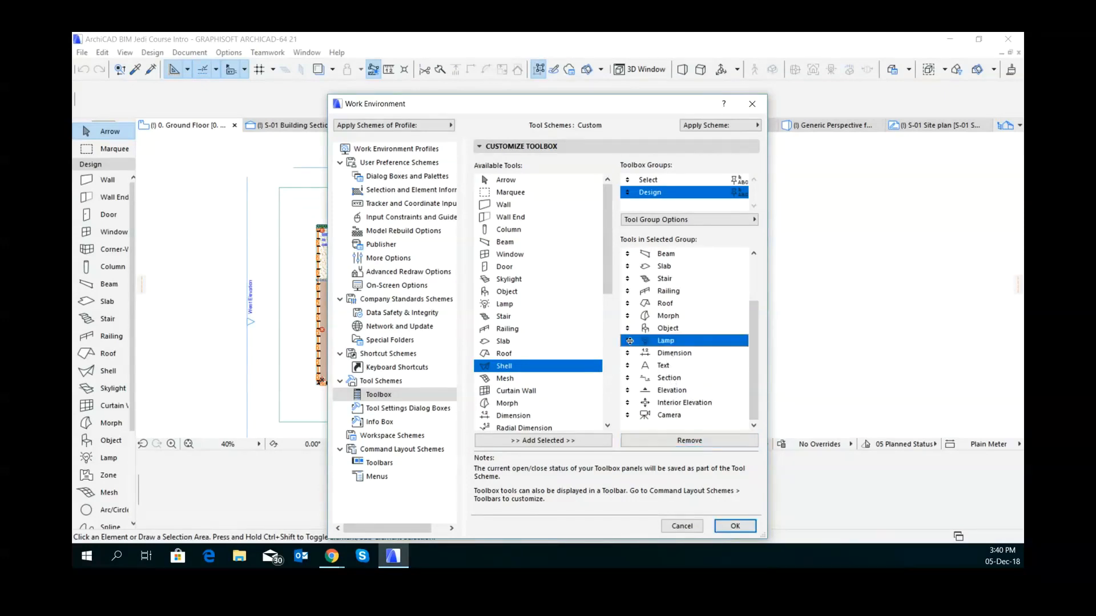
{"action": "left_click_drag", "start_coordinate": [629, 341], "coordinate": [655, 421]}
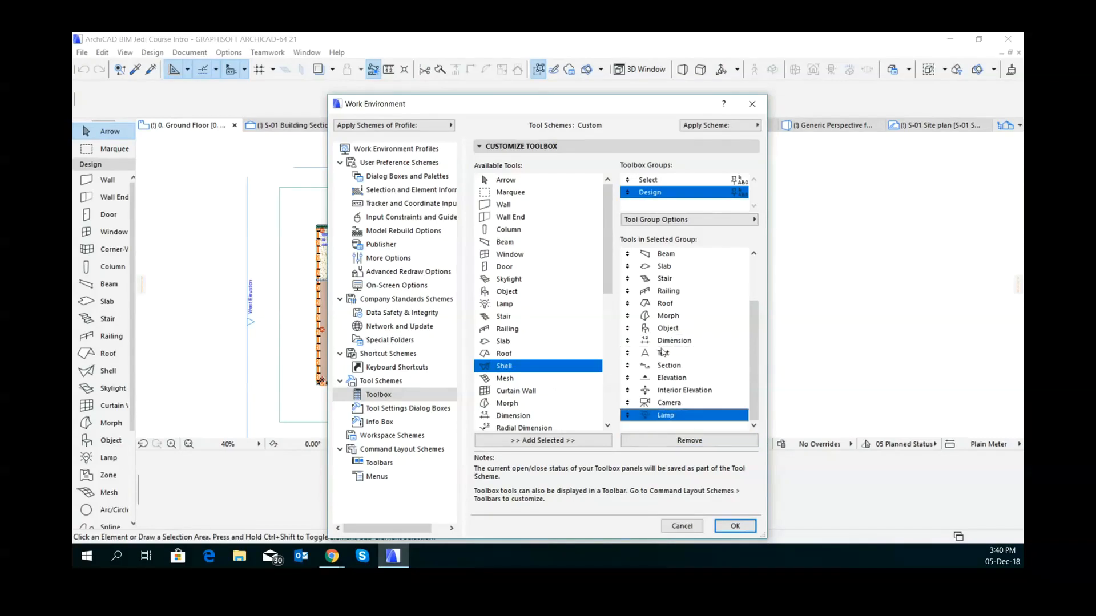
- Remove the Roof and Morph tools from the Design toolbox group
{"action": "left_click", "coordinate": [667, 304]}
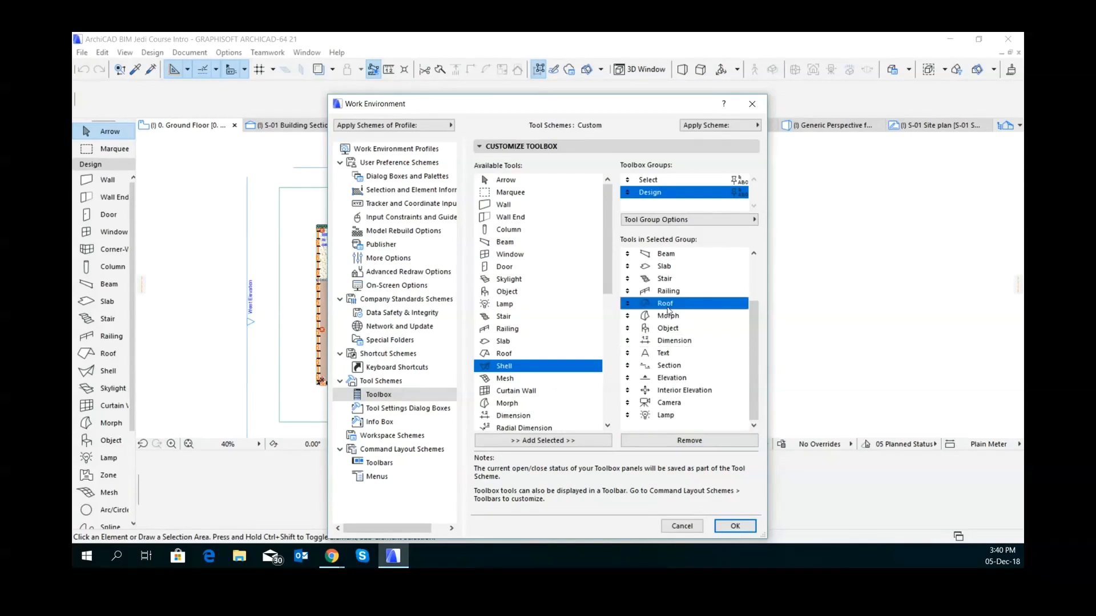
{"action": "left_click", "coordinate": [707, 442]}
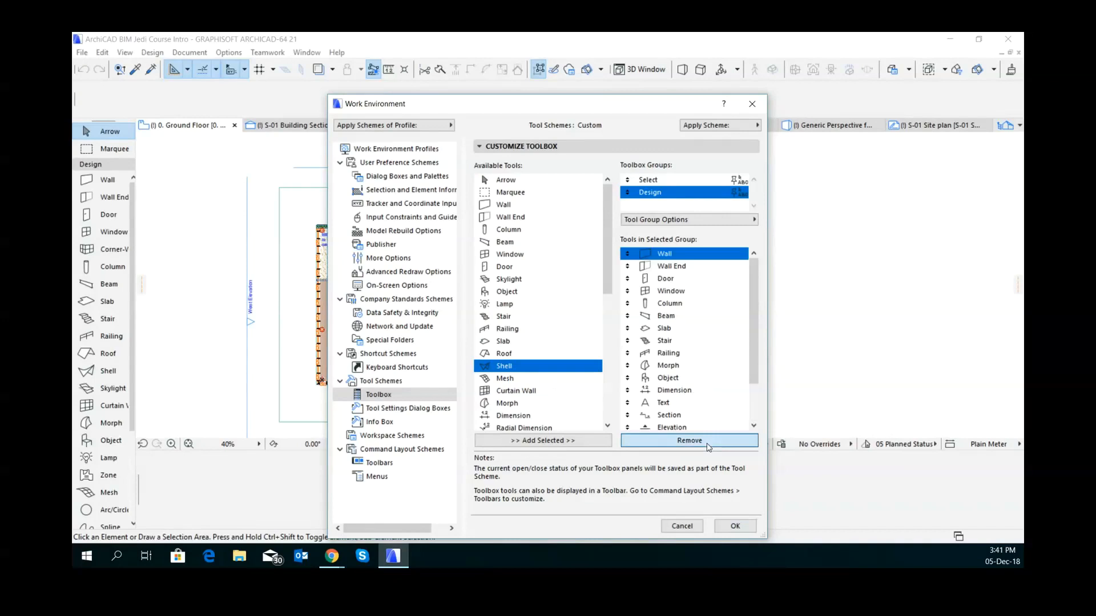
{"action": "left_click", "coordinate": [669, 366]}
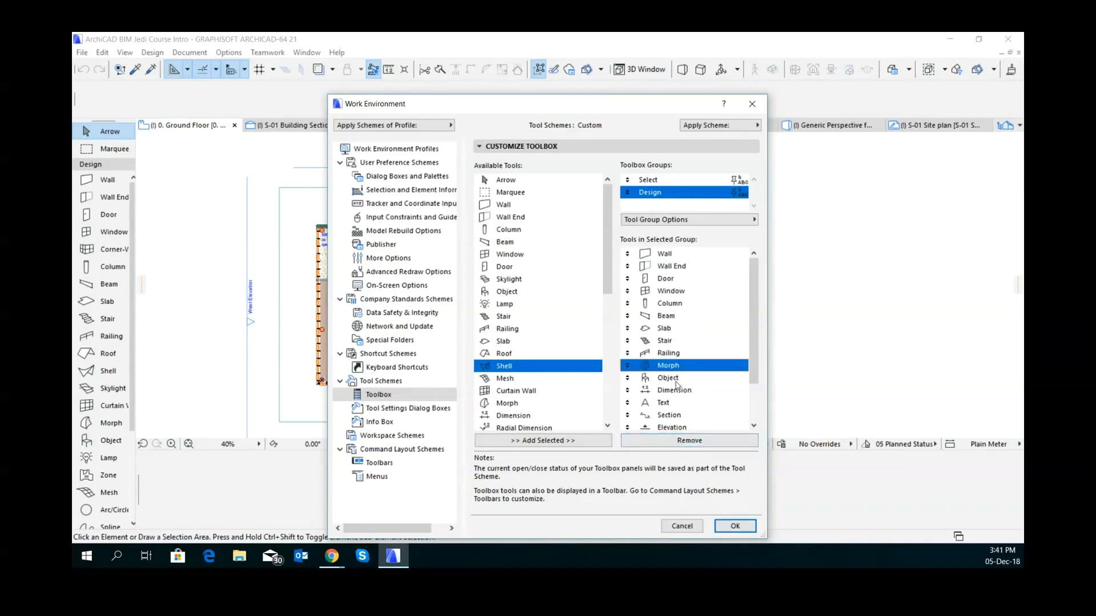
{"action": "left_click", "coordinate": [692, 441]}
- Remove the Stair and Railing tools from the Design group and move Wall End to the end of the list, after Lamp
{"action": "left_click", "coordinate": [665, 341]}
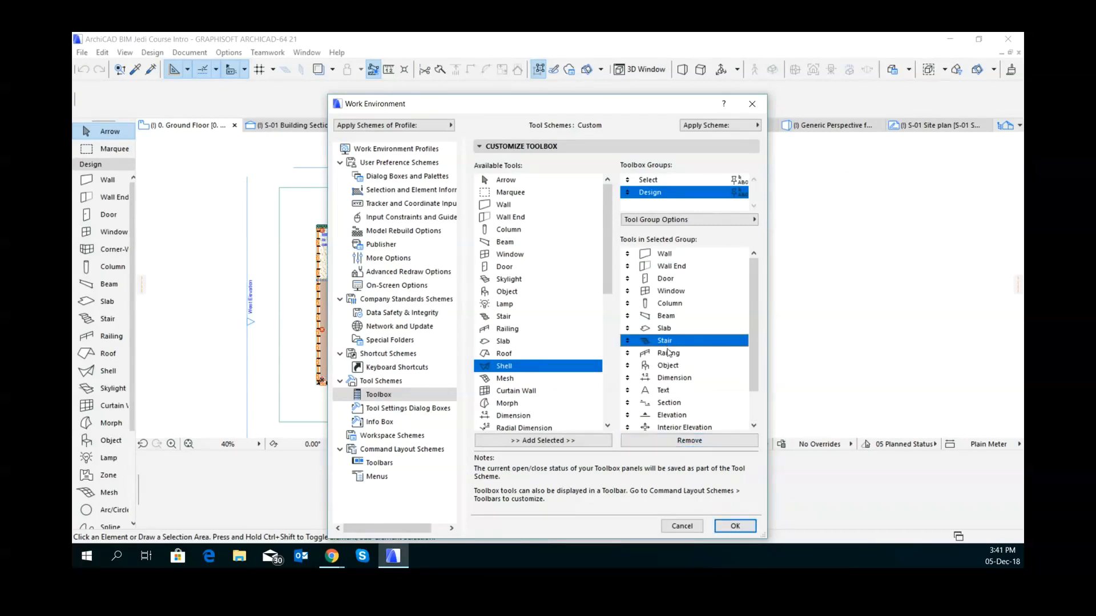
{"action": "left_click", "coordinate": [699, 440]}
{"action": "left_click", "coordinate": [668, 341]}
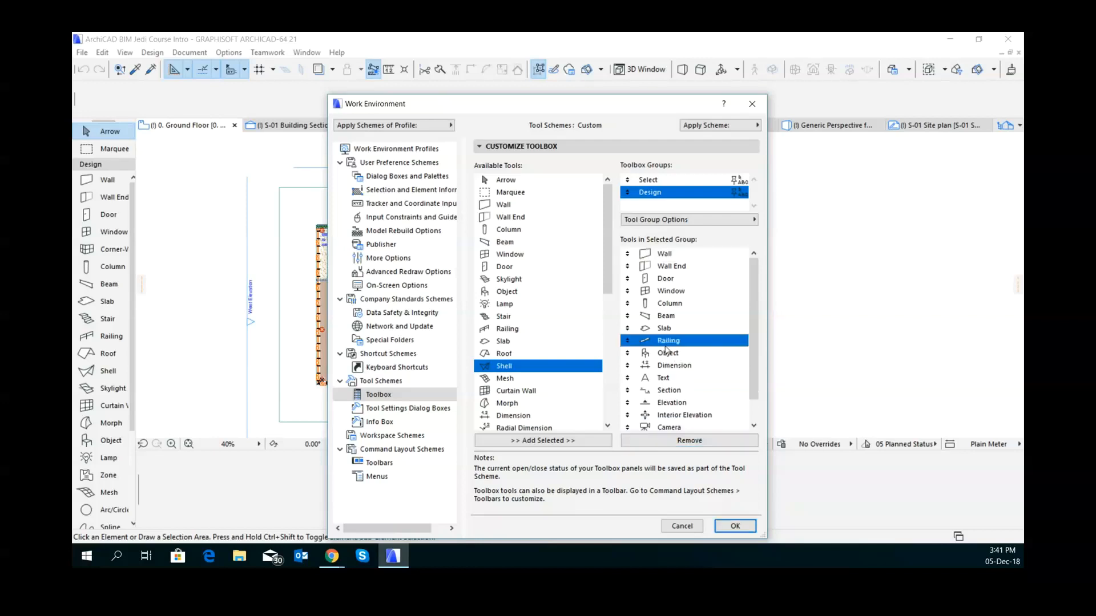
{"action": "left_click", "coordinate": [690, 441]}
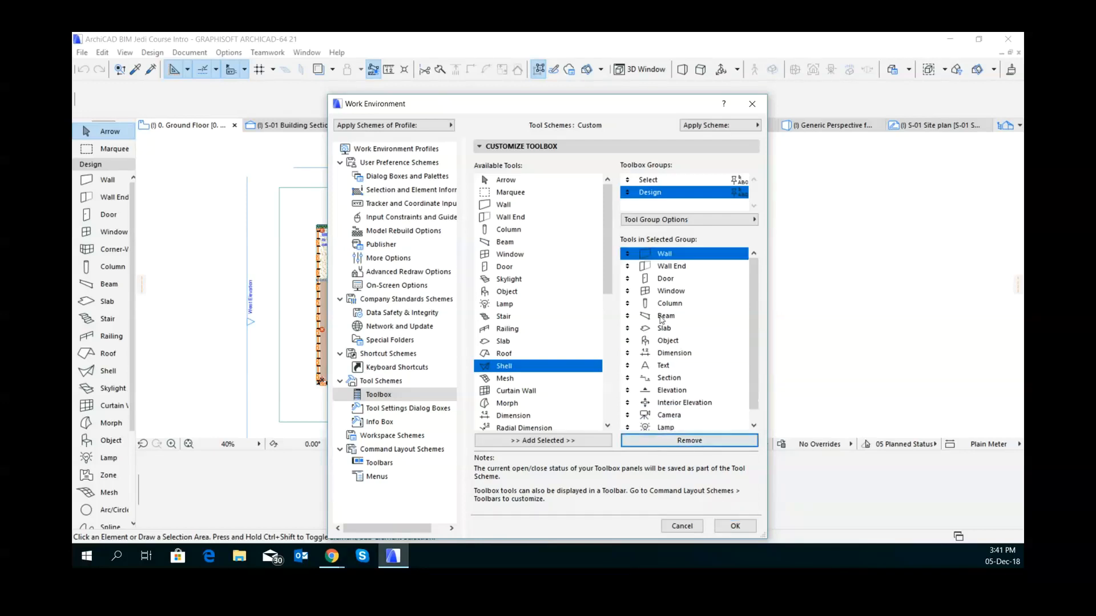
{"action": "left_click", "coordinate": [658, 269]}
{"action": "left_click_drag", "start_coordinate": [628, 264], "coordinate": [650, 423]}
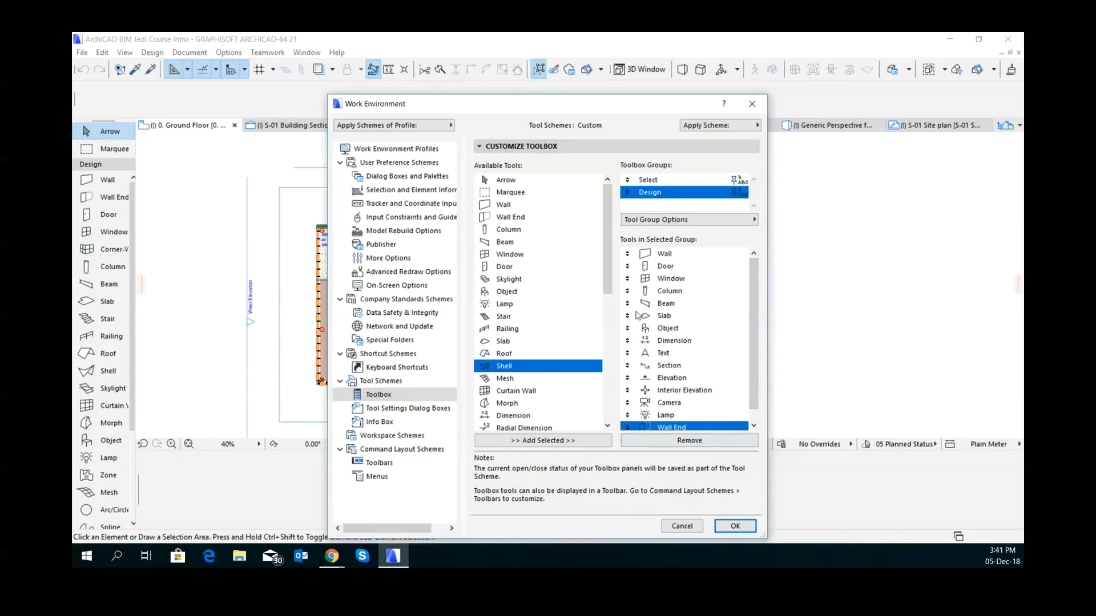
- Apply the Custom tool scheme to the toolbox and open the list of available schemes again
{"action": "left_click", "coordinate": [745, 130]}
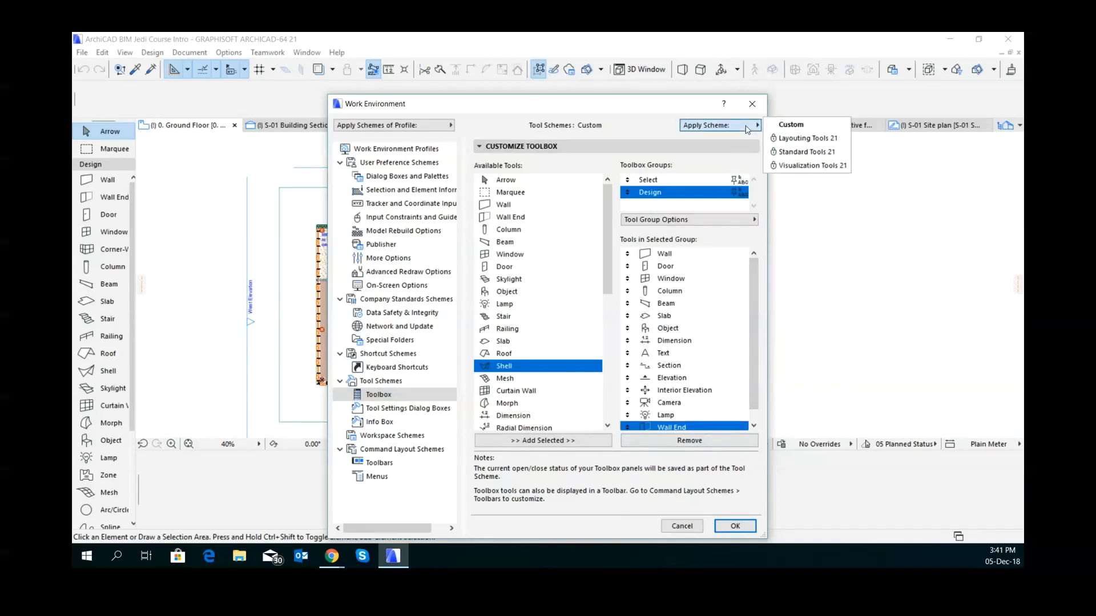
{"action": "left_click", "coordinate": [786, 127]}
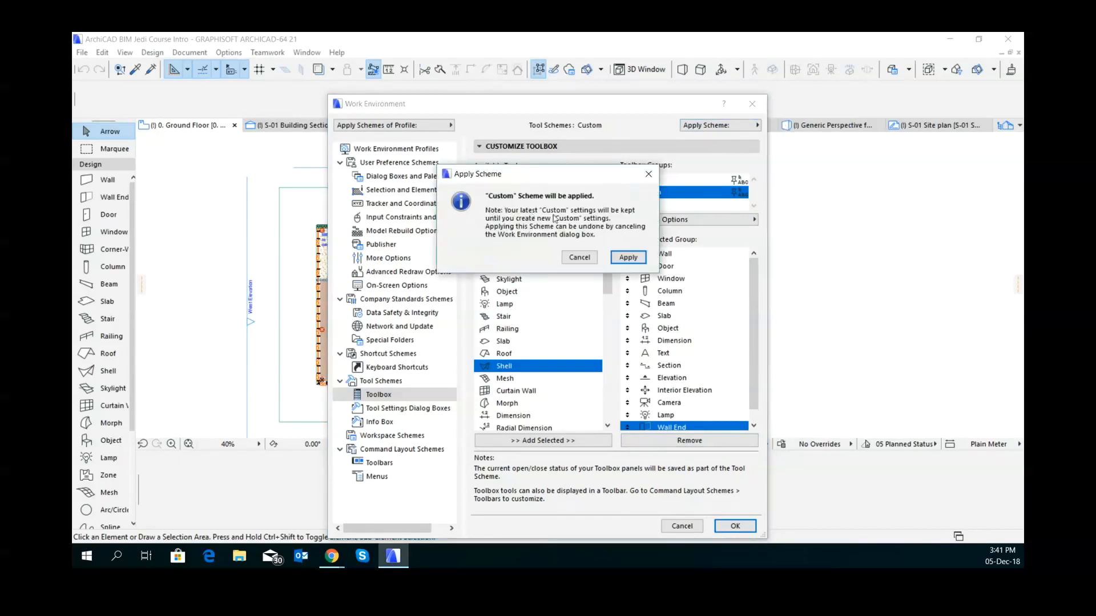
{"action": "left_click", "coordinate": [627, 259]}
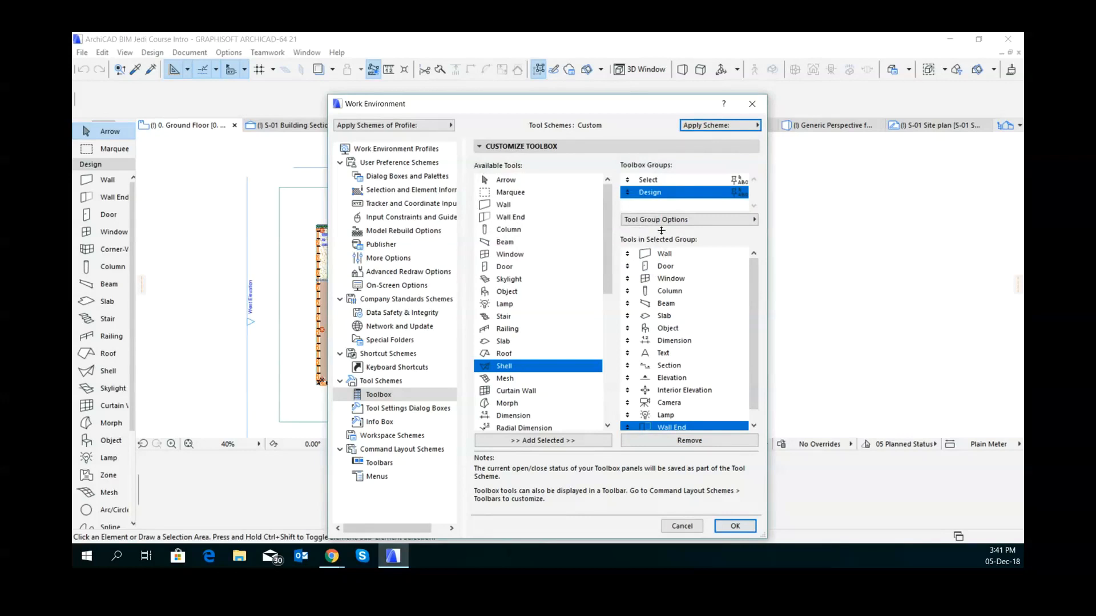
{"action": "left_click", "coordinate": [721, 126]}
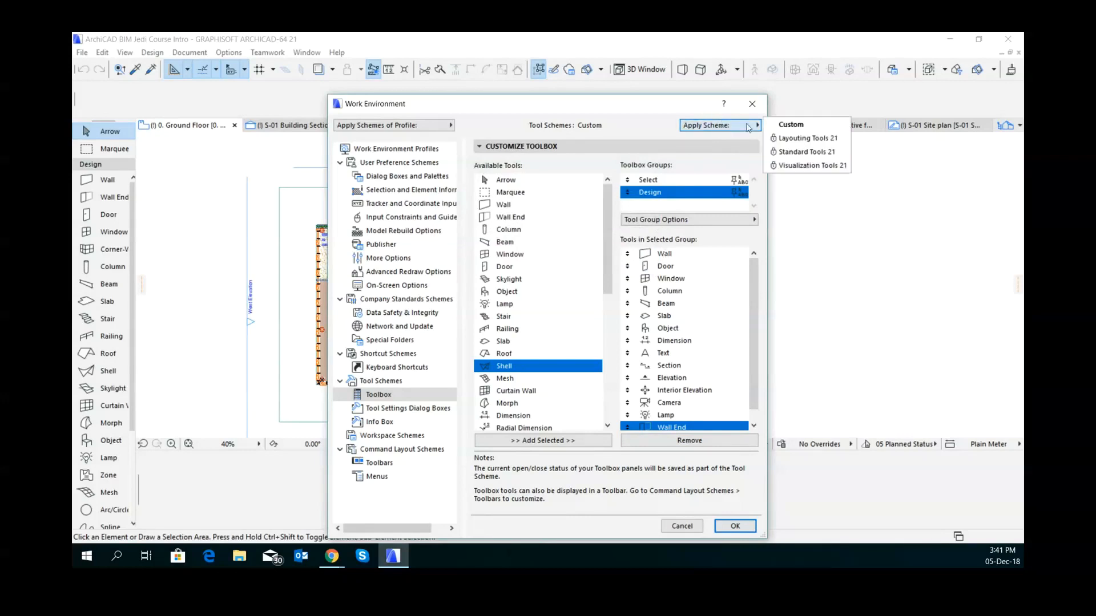
- Look through the list of profile schemes and accept the Work Environment changes
{"action": "left_click", "coordinate": [450, 127]}
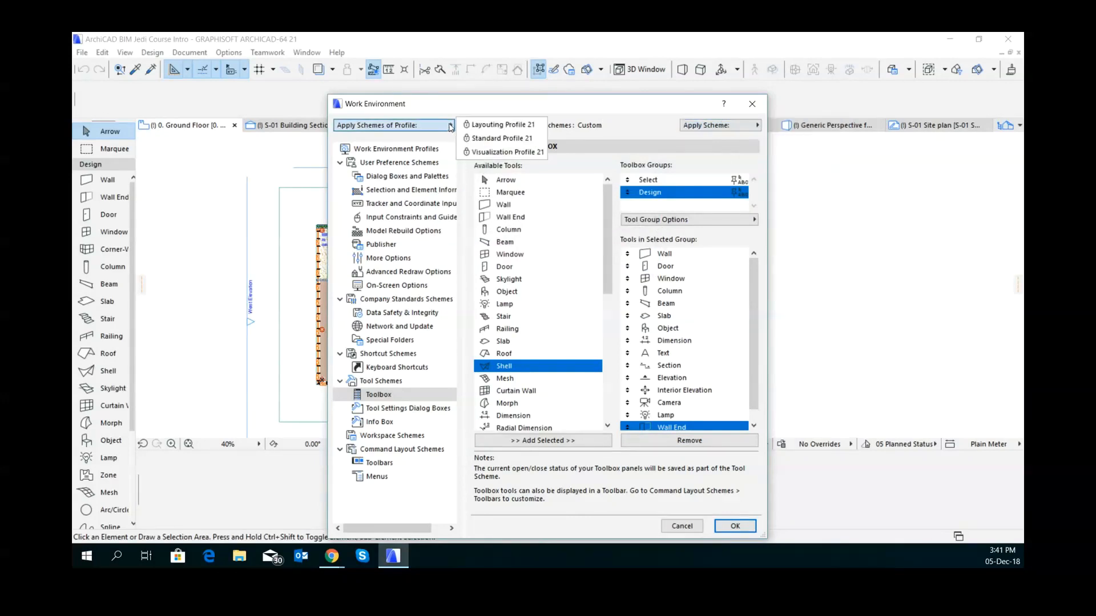
{"action": "left_click", "coordinate": [451, 125]}
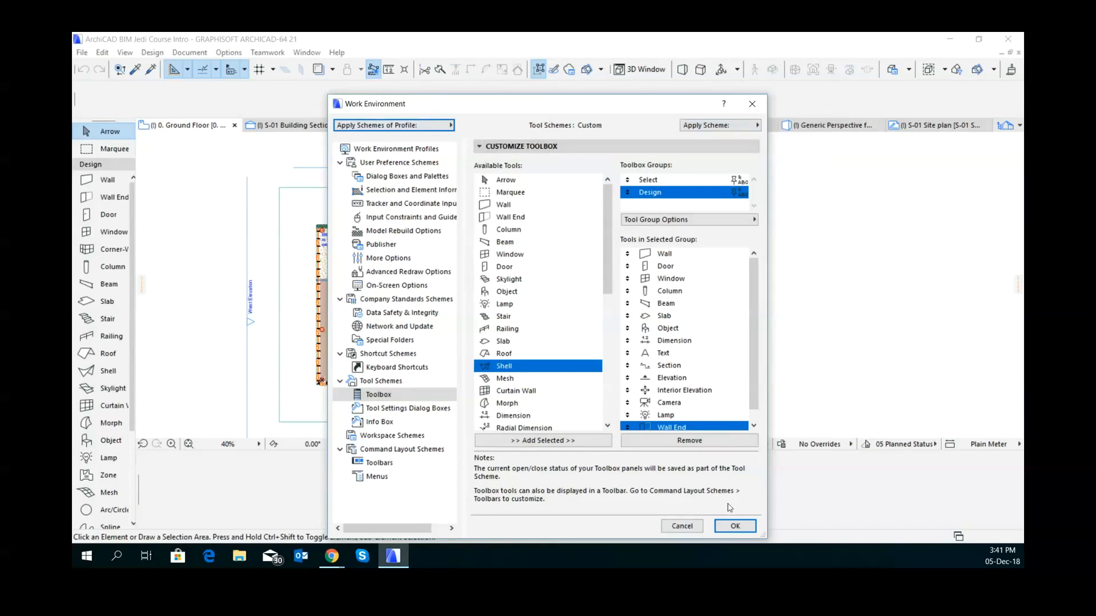
{"action": "left_click", "coordinate": [736, 526]}
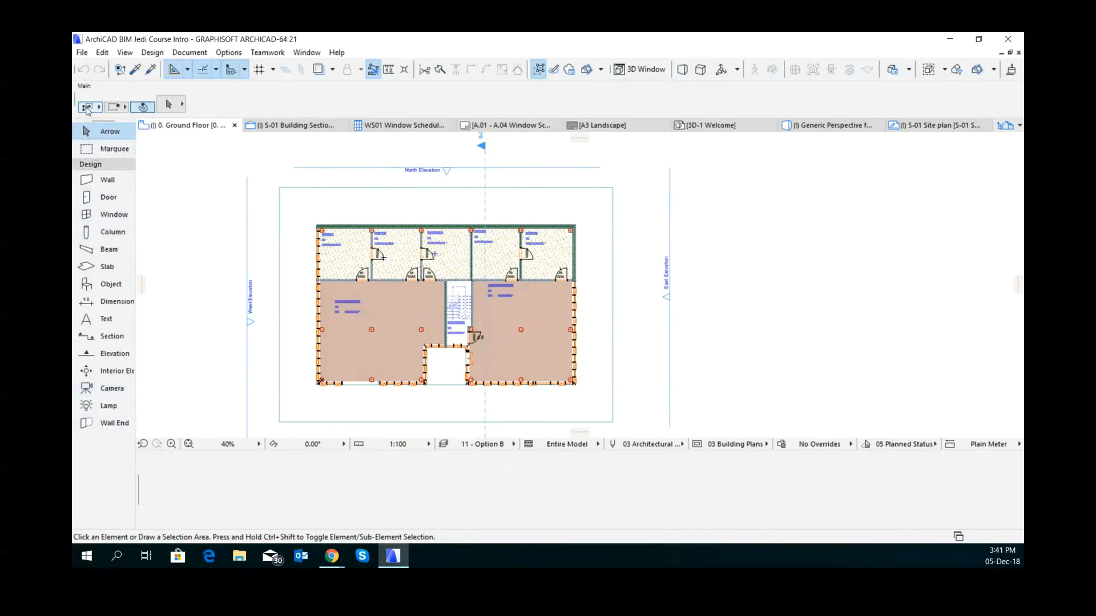
- Reopen the Work Environment settings and apply the Custom tool scheme to the toolbox
{"action": "left_click", "coordinate": [234, 56]}
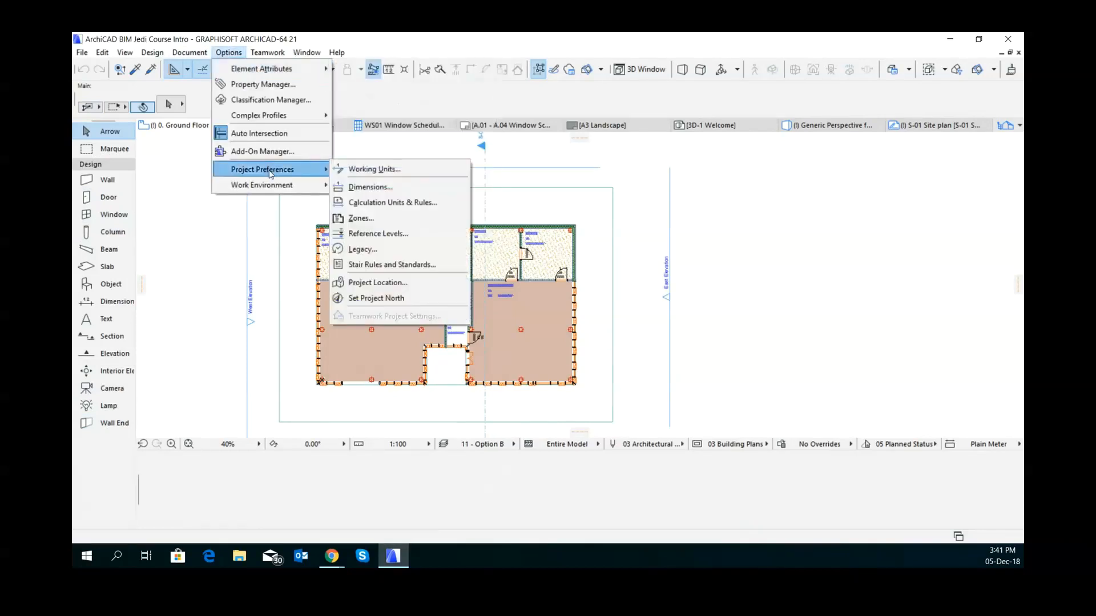
{"action": "mouse_move", "coordinate": [279, 190]}
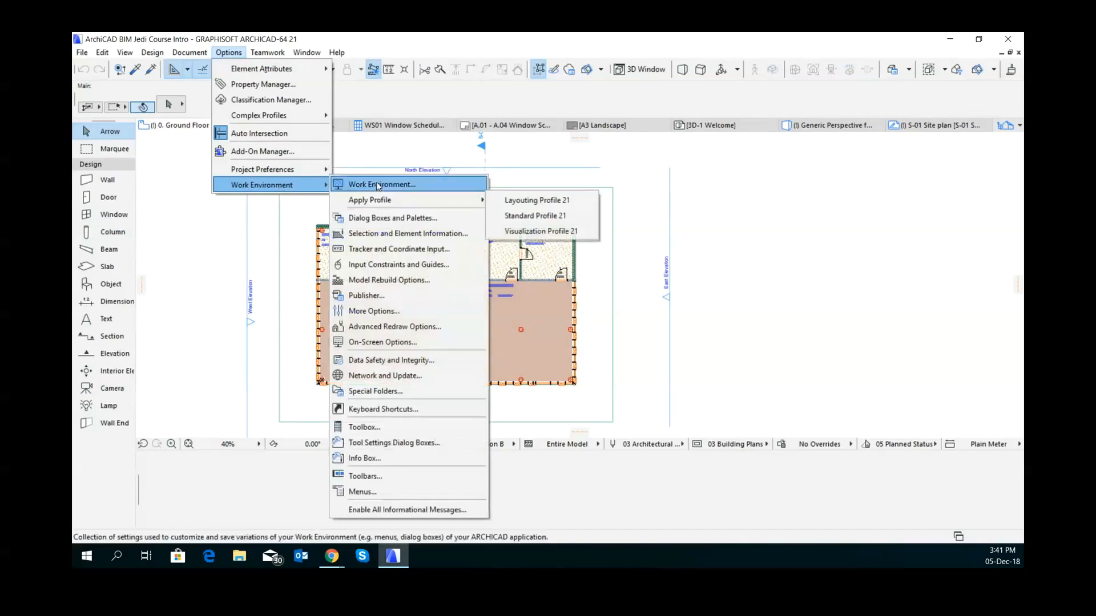
{"action": "left_click", "coordinate": [377, 184]}
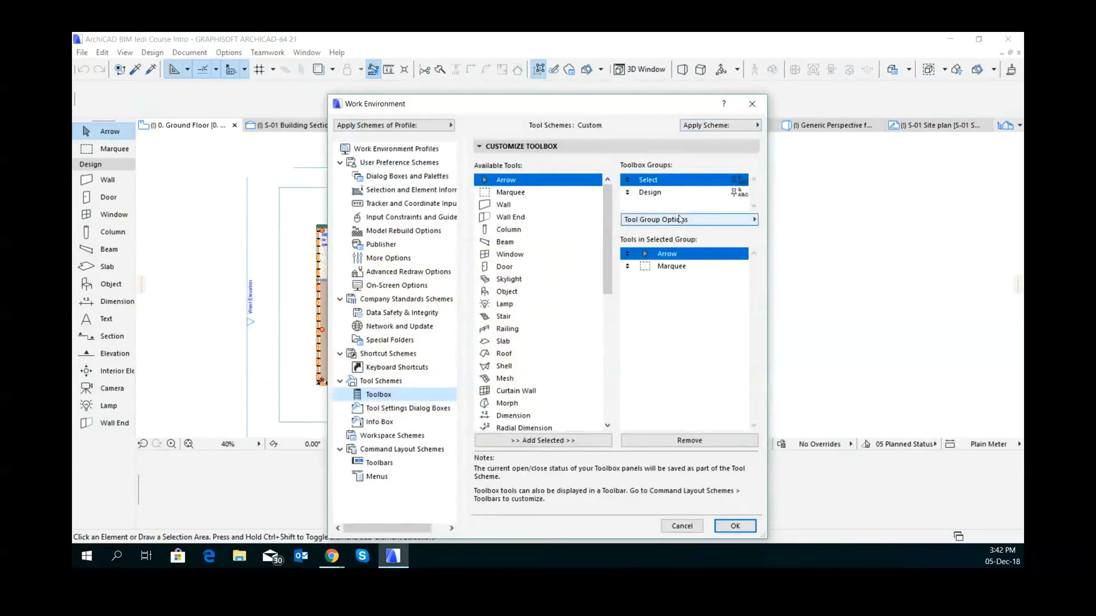
{"action": "left_click", "coordinate": [759, 125]}
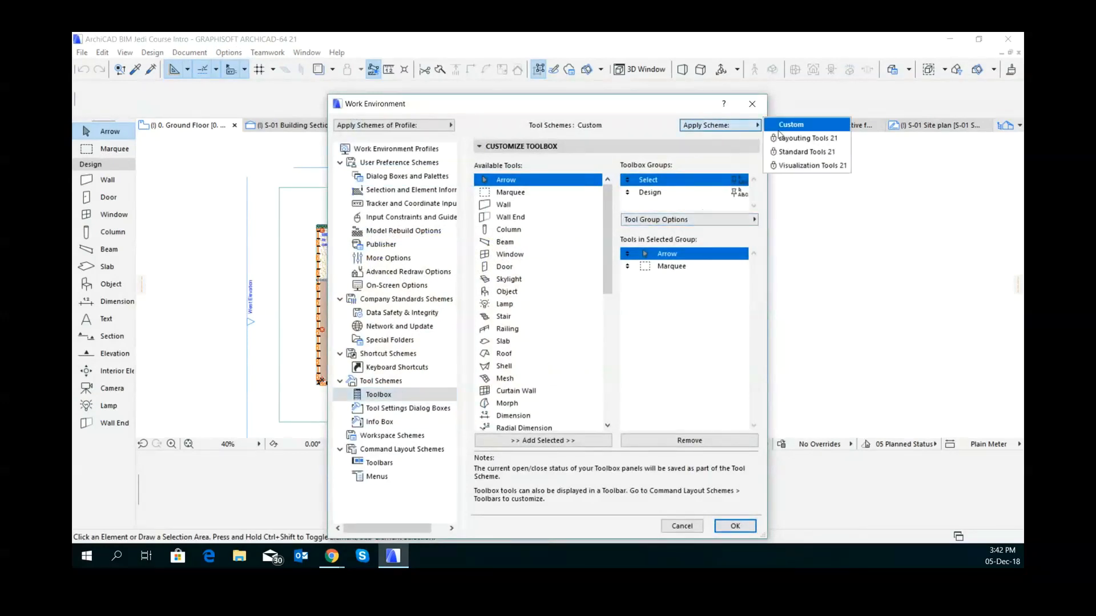
{"action": "left_click", "coordinate": [785, 125]}
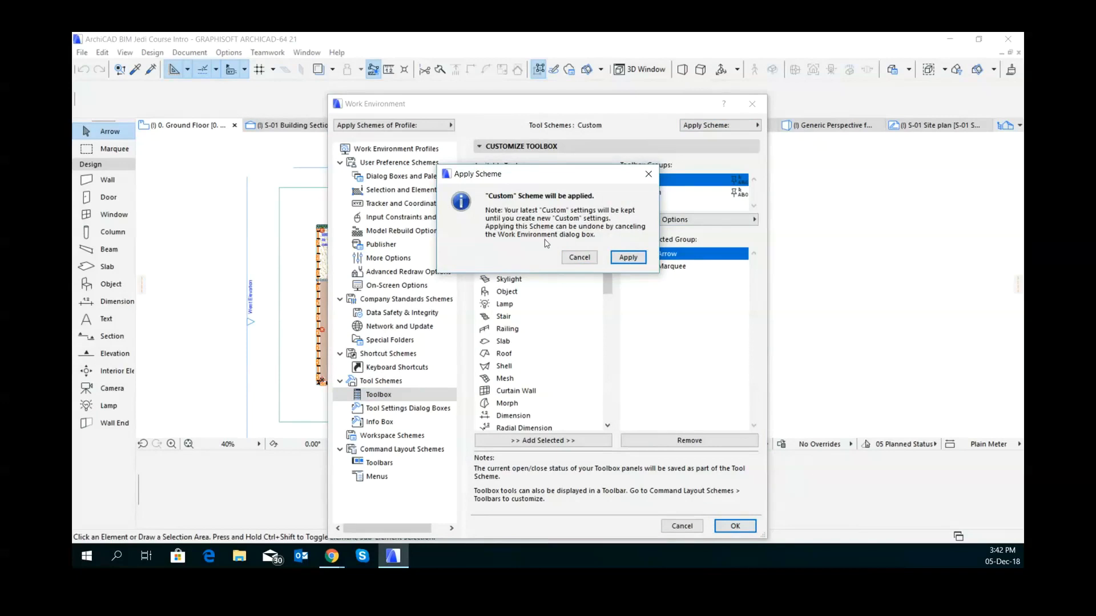
{"action": "left_click", "coordinate": [628, 256]}
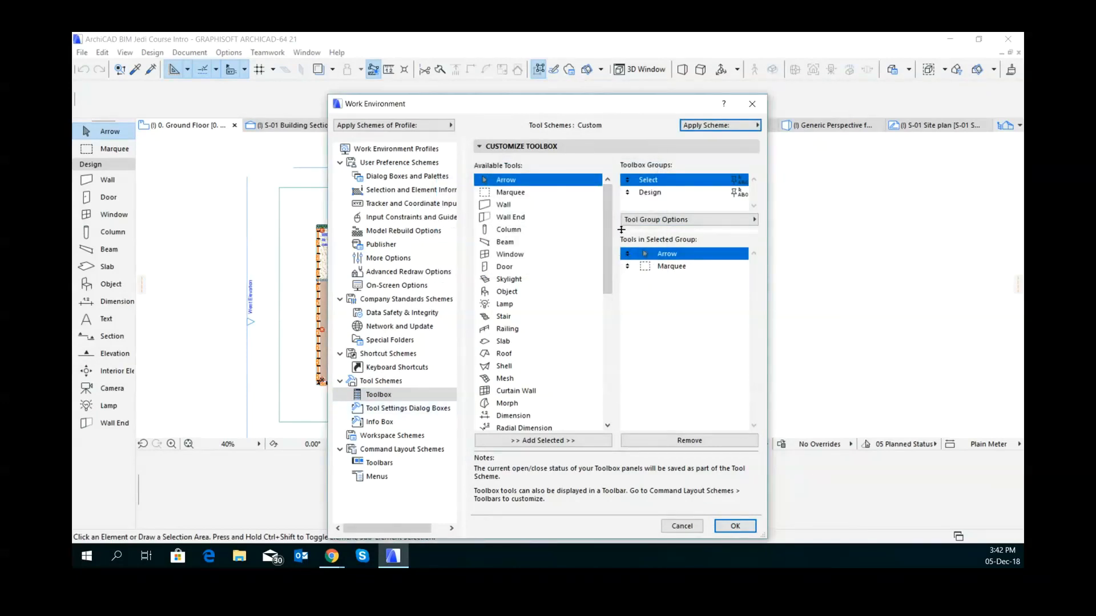
- Create a new toolbox group named "2D elements"
{"action": "left_click", "coordinate": [647, 196]}
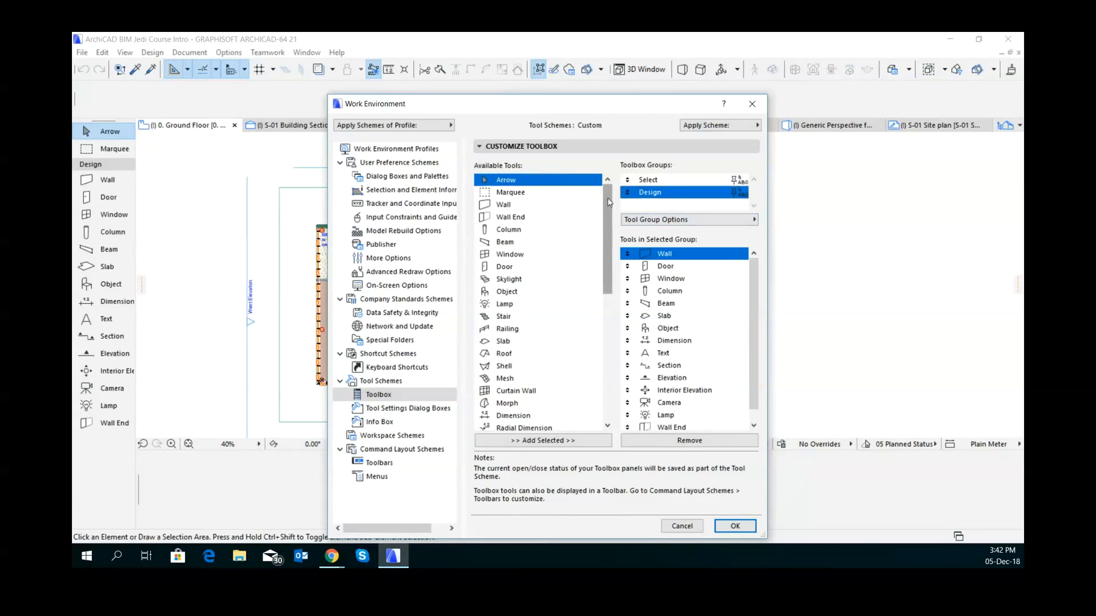
{"action": "mouse_move", "coordinate": [608, 199]}
{"action": "left_mouse_down"}
{"action": "mouse_move", "coordinate": [610, 250]}
{"action": "mouse_move", "coordinate": [617, 184]}
{"action": "left_mouse_up"}
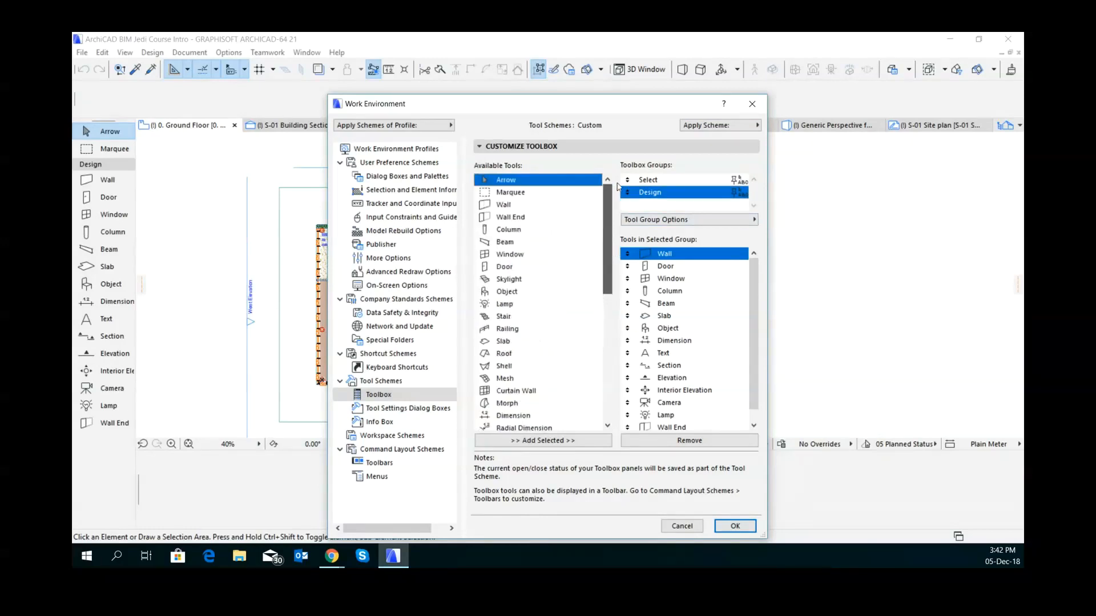
{"action": "left_click", "coordinate": [689, 223]}
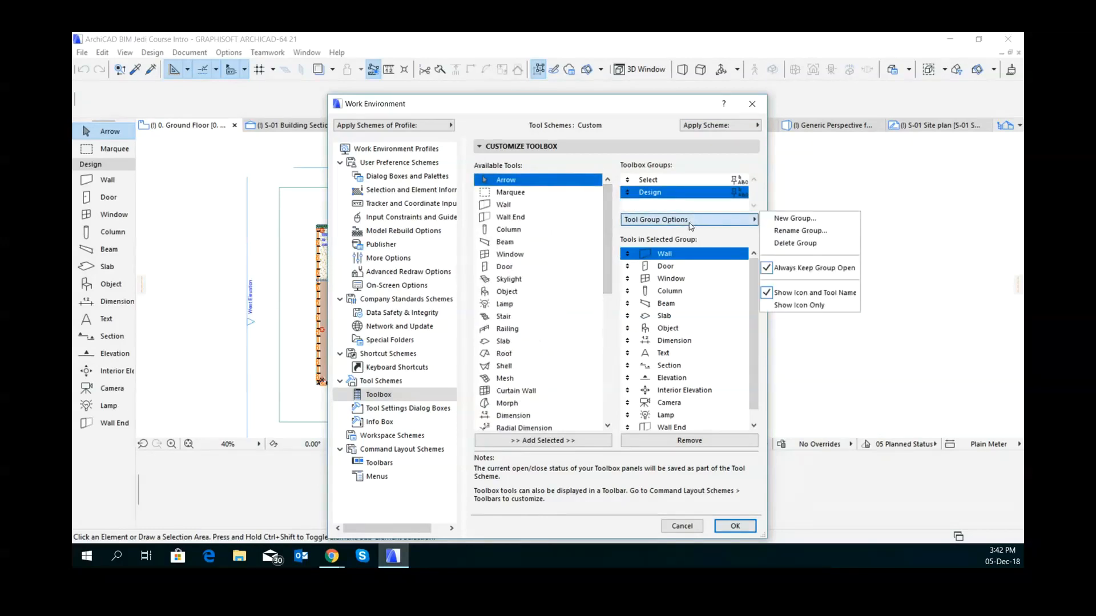
{"action": "left_click", "coordinate": [806, 219]}
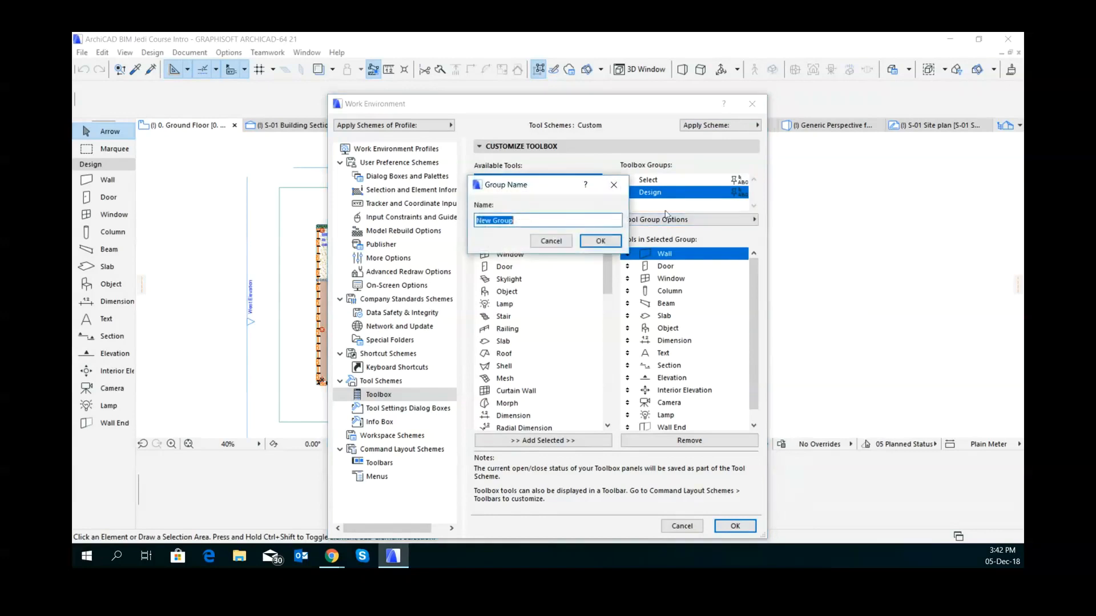
{"action": "type", "text": "2D elements"}
{"action": "left_click", "coordinate": [608, 242]}
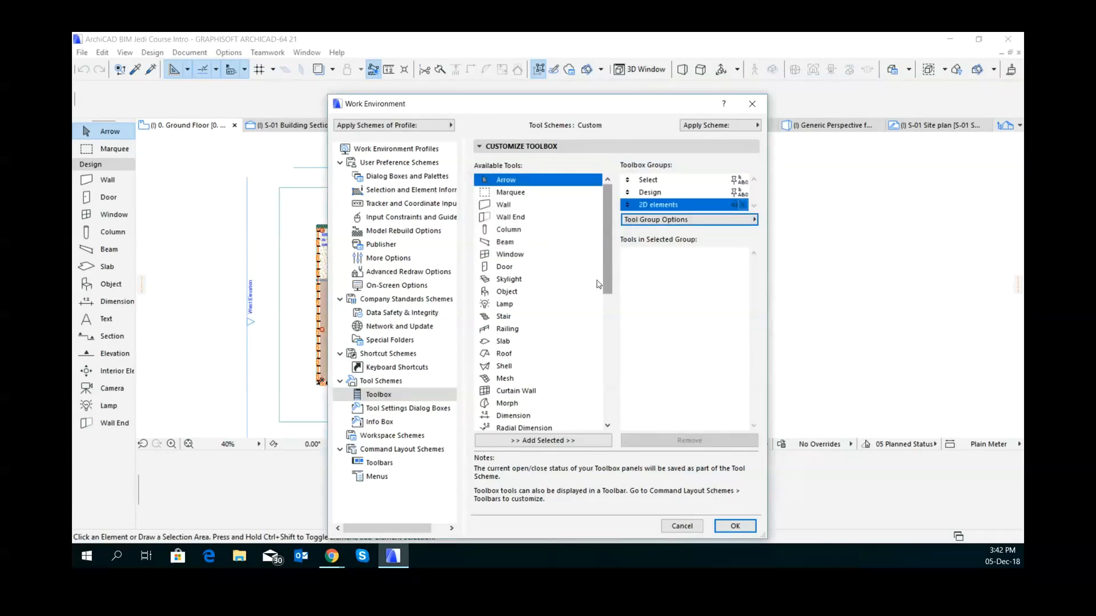
- Add the Text, Label, Fill, Line, Arc/Circle, Polyline and Spline tools to the 2D elements group
{"action": "scroll", "coordinate": [608, 288], "scroll_direction": "down", "scroll_amount": 4}
{"action": "scroll", "coordinate": [607, 288], "scroll_direction": "down", "scroll_amount": 2}
{"action": "left_click", "coordinate": [504, 305]}
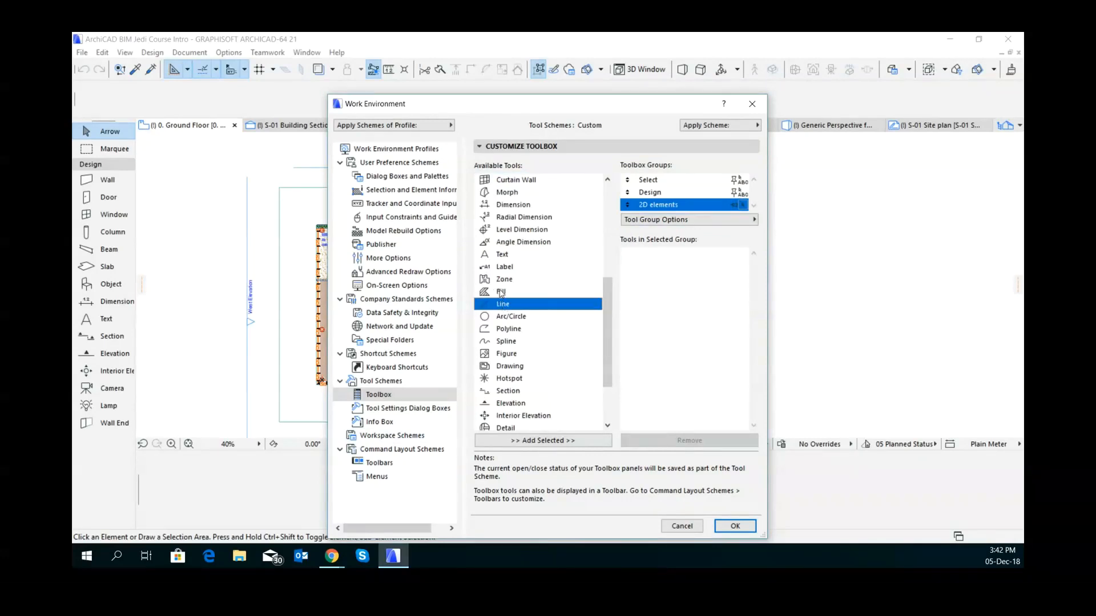
{"action": "left_click", "coordinate": [503, 292], "text": "ctrl"}
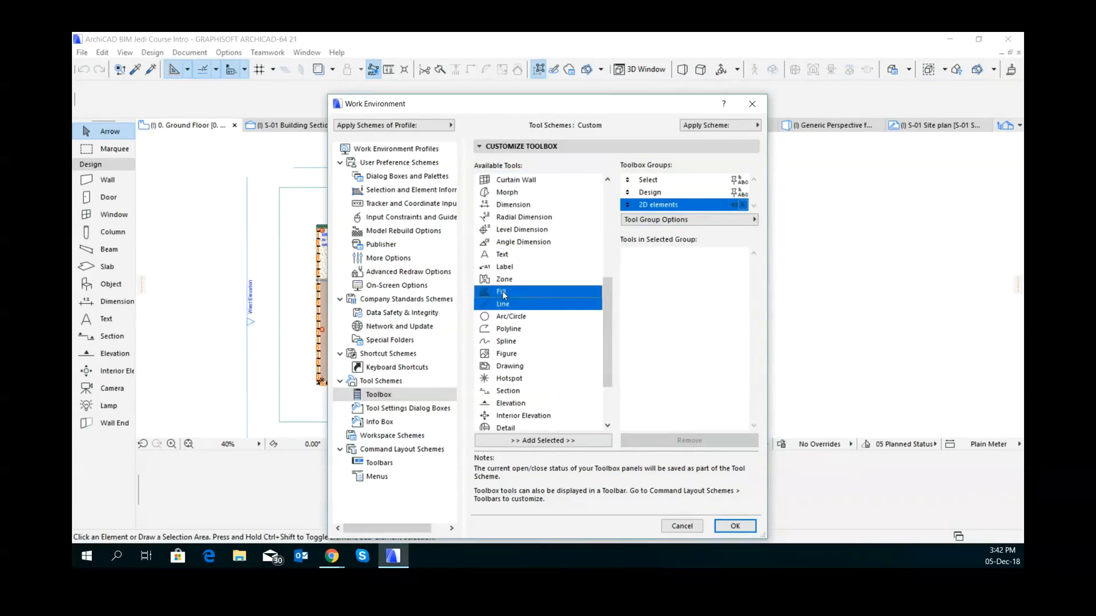
{"action": "left_click", "coordinate": [508, 317], "text": "ctrl"}
{"action": "left_click", "coordinate": [507, 330], "text": "ctrl"}
{"action": "left_click", "coordinate": [506, 342], "text": "ctrl"}
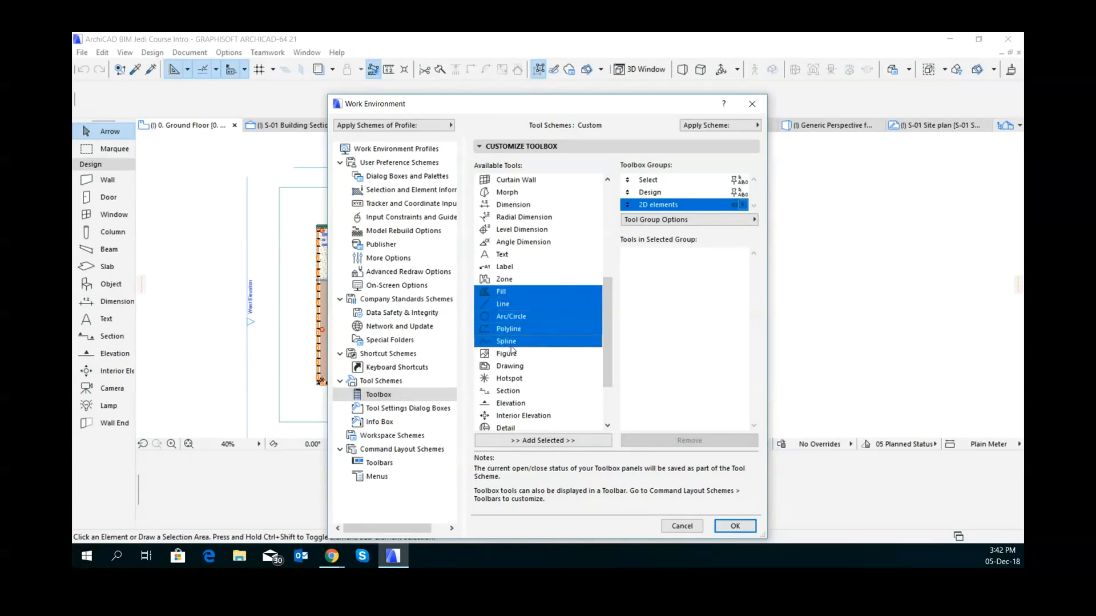
{"action": "left_click", "coordinate": [510, 257], "text": "ctrl"}
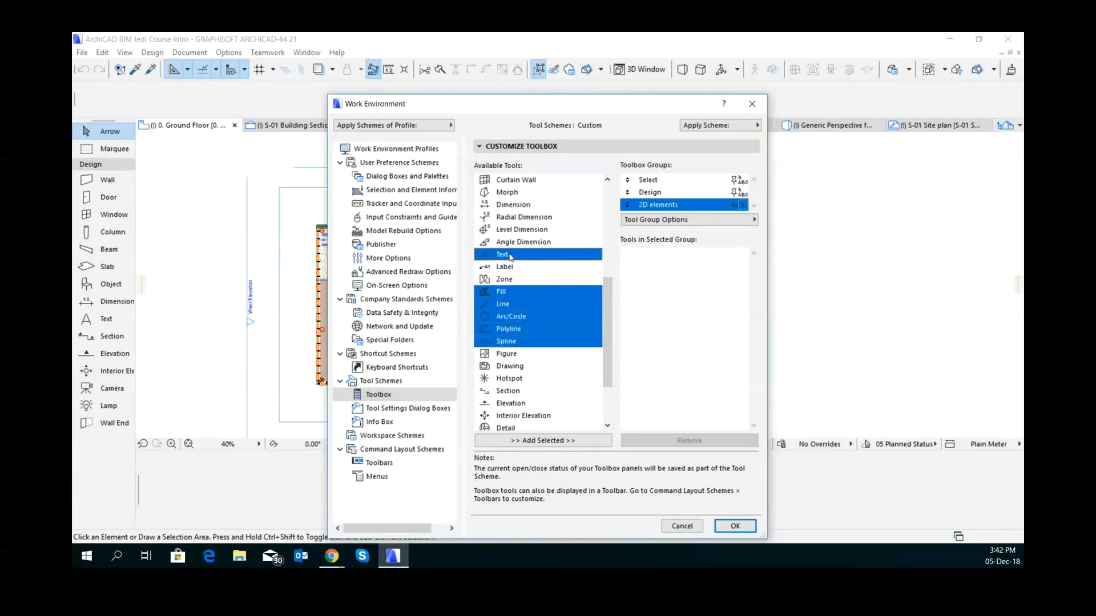
{"action": "left_click", "coordinate": [506, 268], "text": "ctrl"}
{"action": "left_click", "coordinate": [543, 441]}
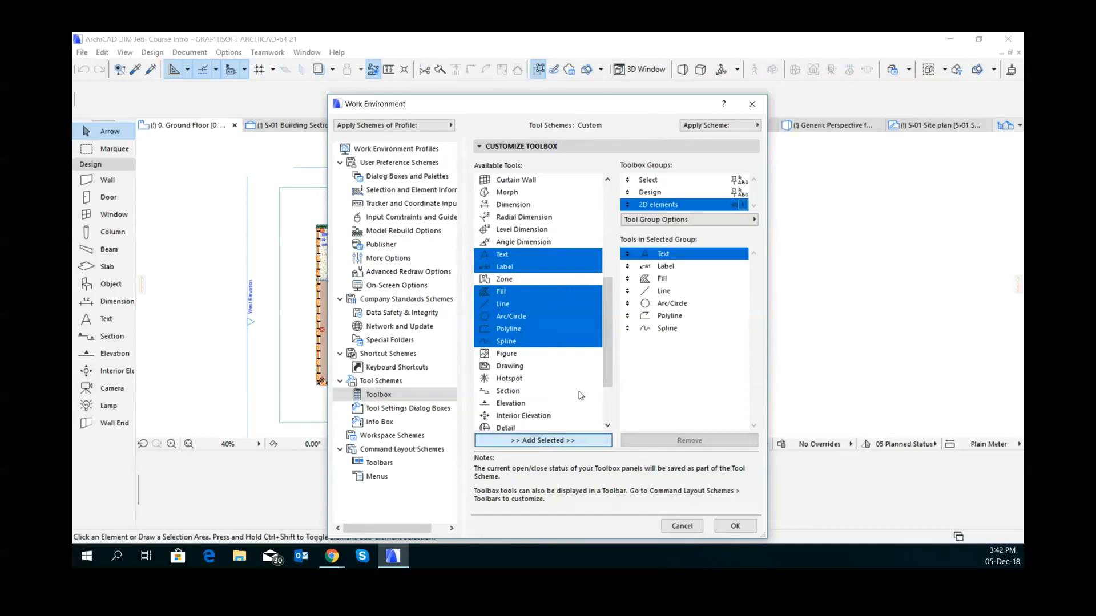
- Remove the Text and Dimension tools from the Design toolbox group
{"action": "left_click", "coordinate": [653, 194]}
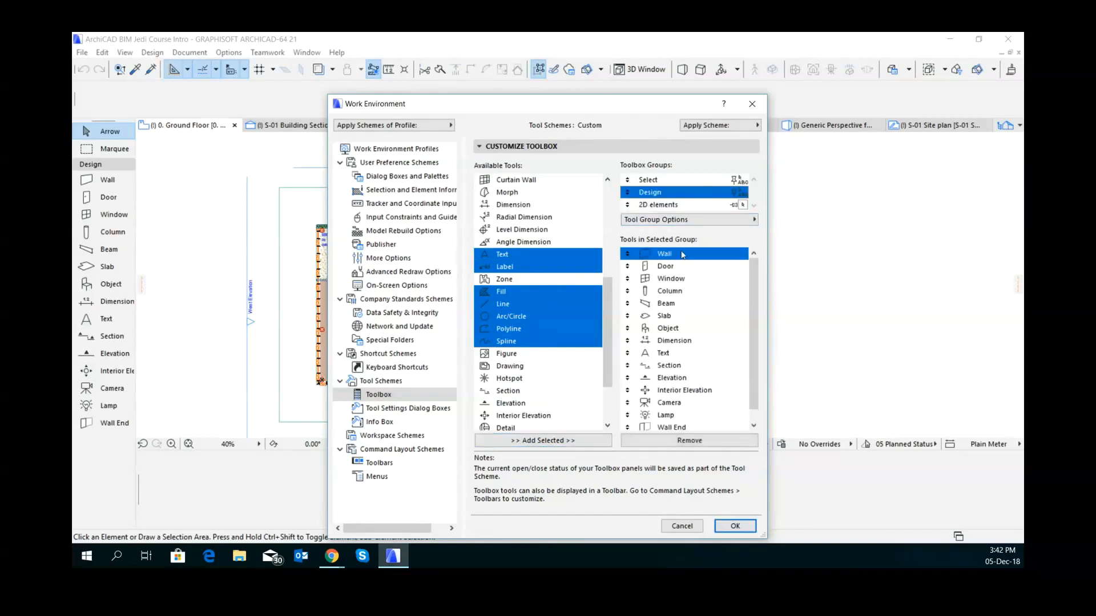
{"action": "left_click", "coordinate": [662, 354]}
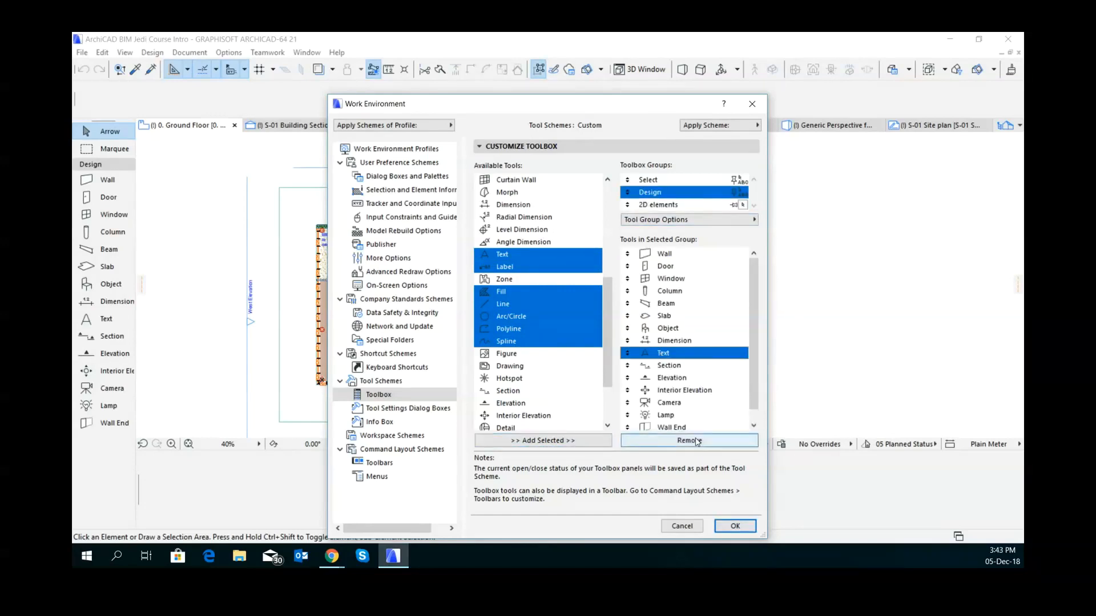
{"action": "left_click", "coordinate": [689, 440]}
{"action": "left_click", "coordinate": [666, 342]}
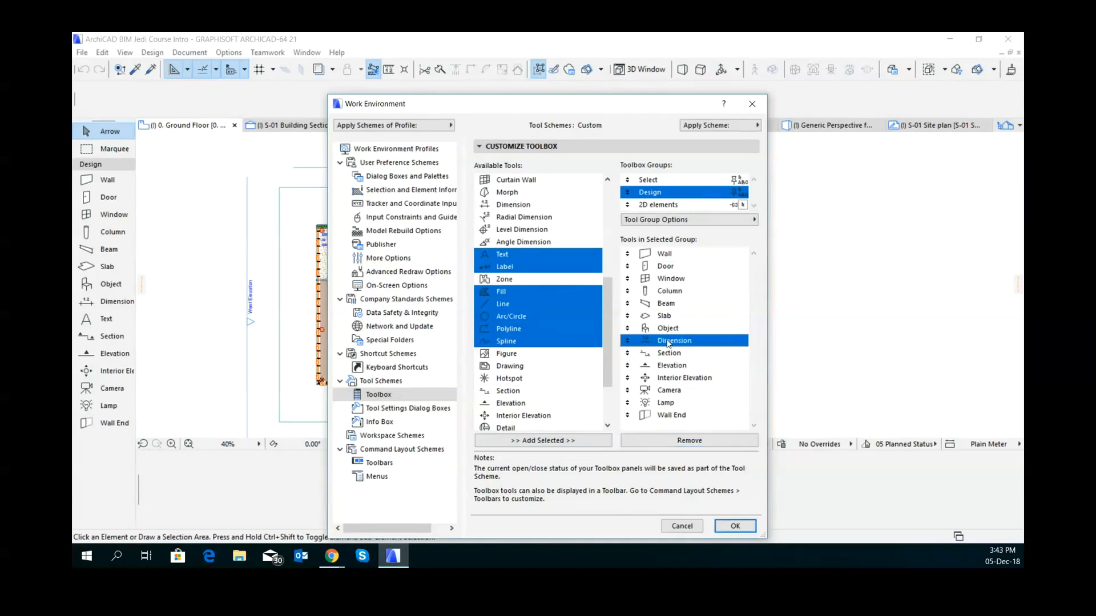
{"action": "left_click", "coordinate": [690, 440]}
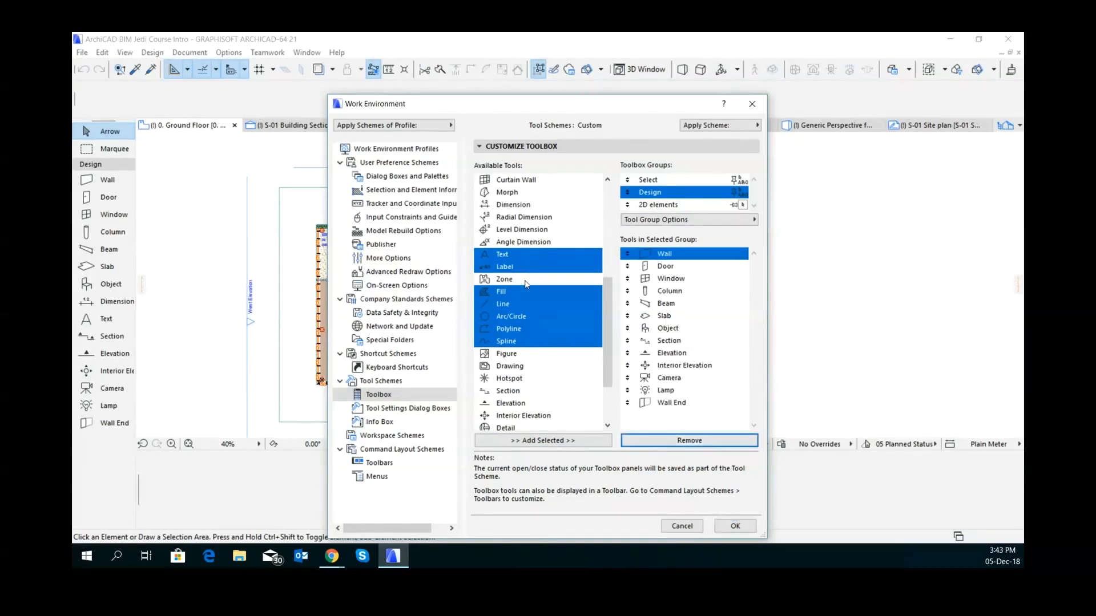
- Accept the toolbox changes, and expand and collapse the 2D elements group in the toolbox to check its tools
{"action": "left_click", "coordinate": [650, 206]}
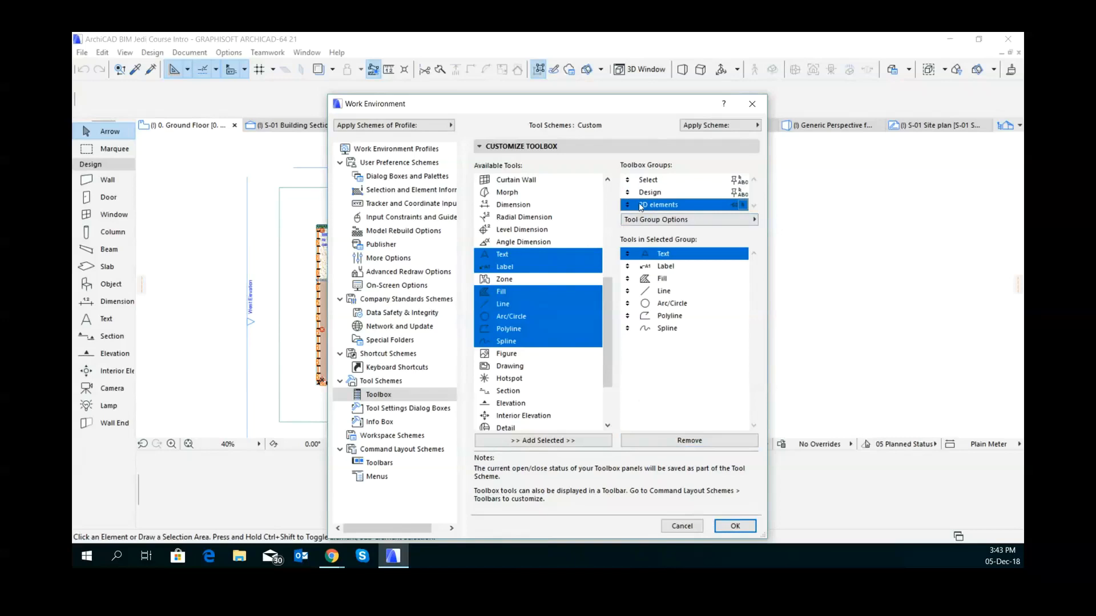
{"action": "left_click", "coordinate": [736, 123]}
{"action": "left_click", "coordinate": [690, 122]}
{"action": "left_click", "coordinate": [735, 525]}
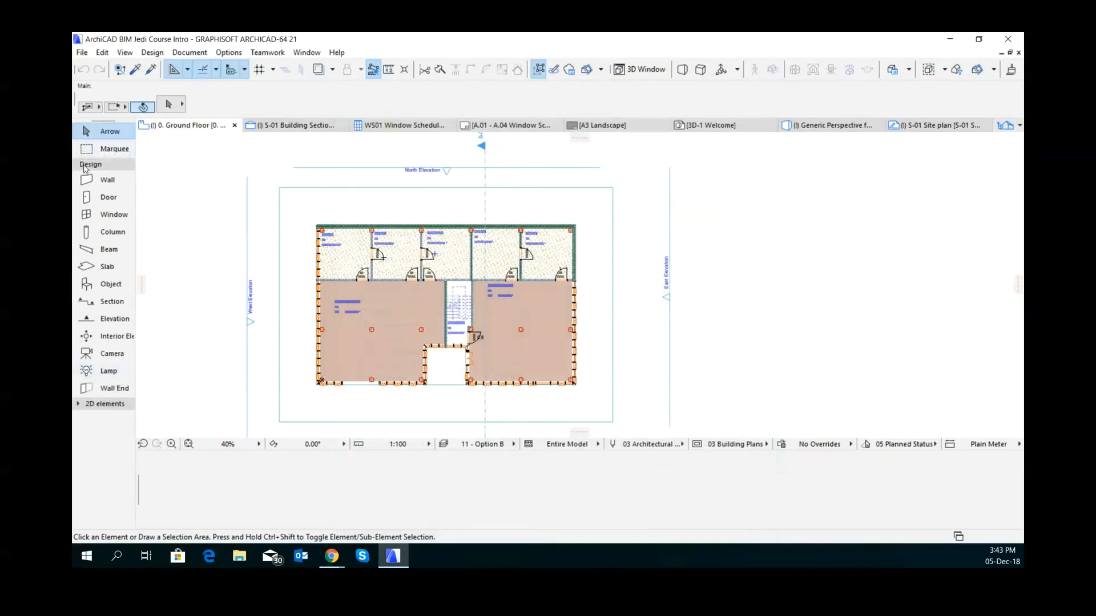
{"action": "left_click", "coordinate": [79, 405]}
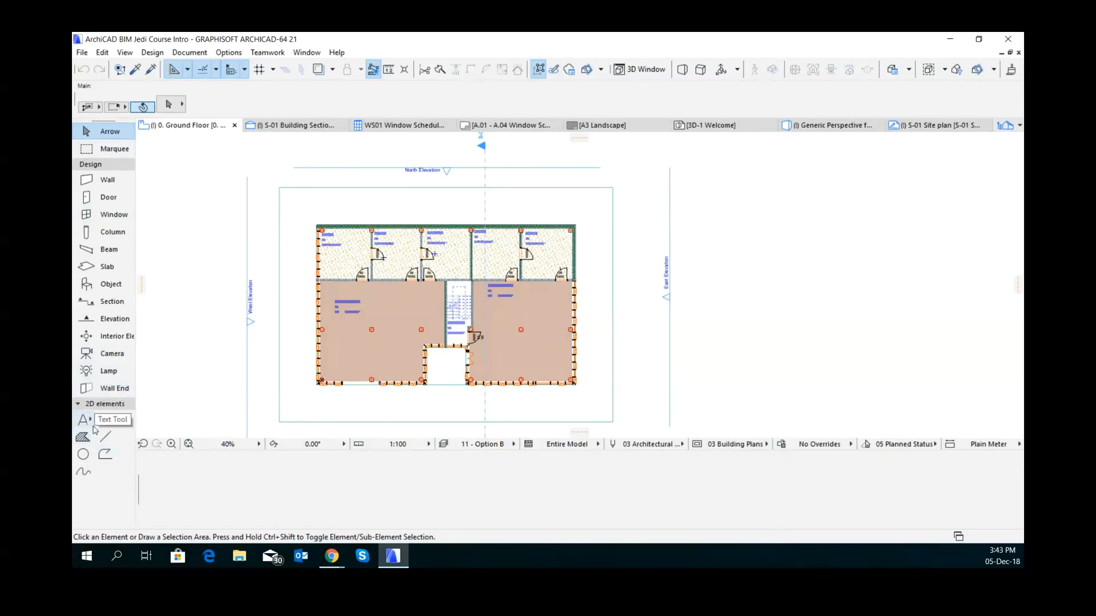
{"action": "left_click", "coordinate": [77, 404]}
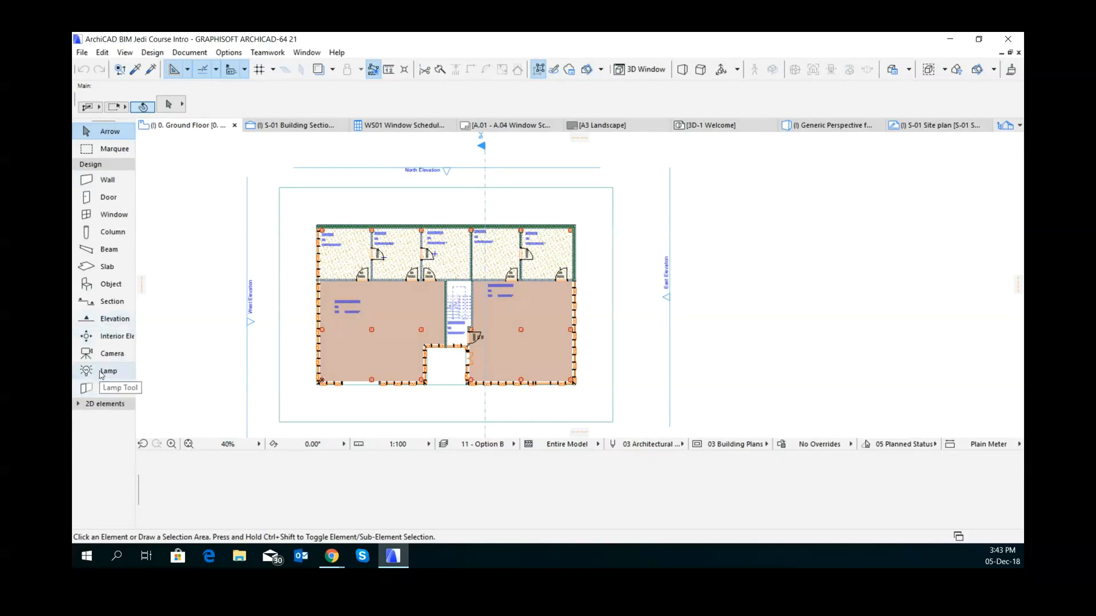
- Open the Work Environment settings and look at the profiles whose schemes can be applied
{"action": "left_click", "coordinate": [228, 52]}
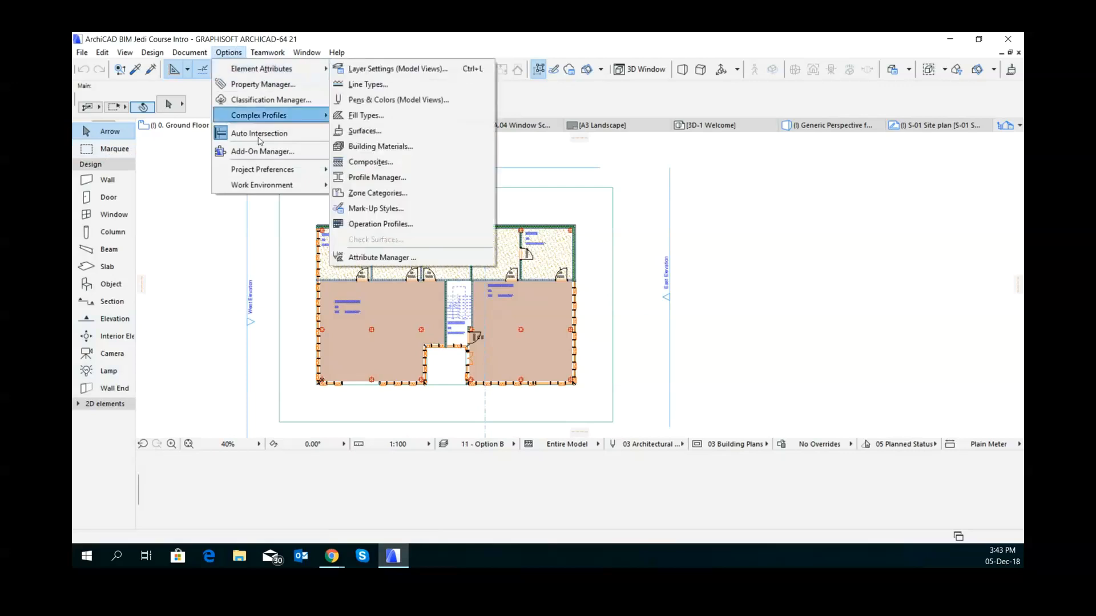
{"action": "mouse_move", "coordinate": [257, 186]}
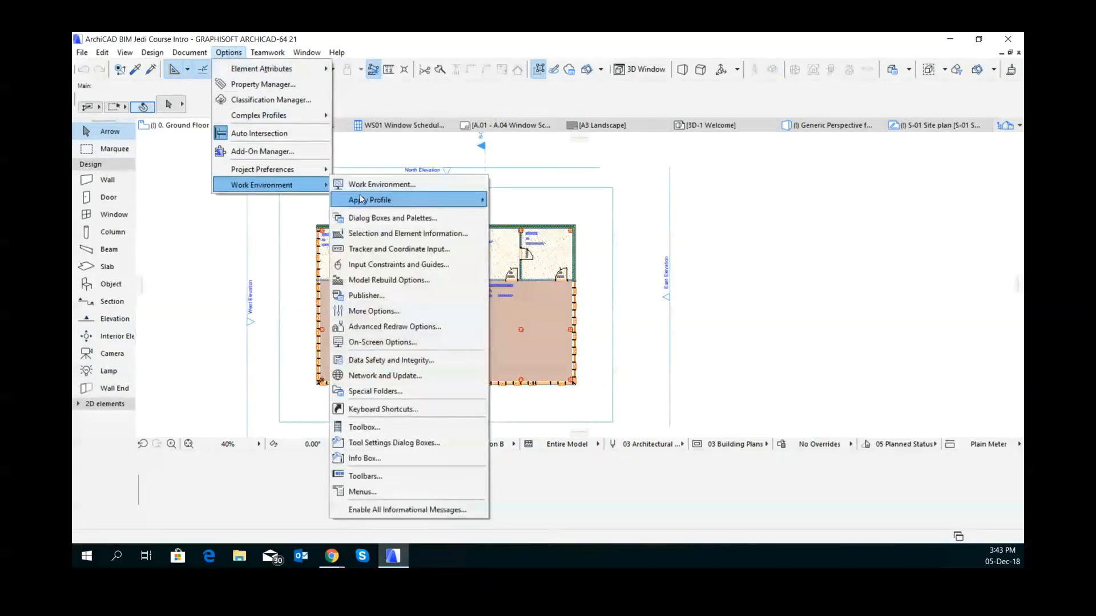
{"action": "mouse_move", "coordinate": [360, 199]}
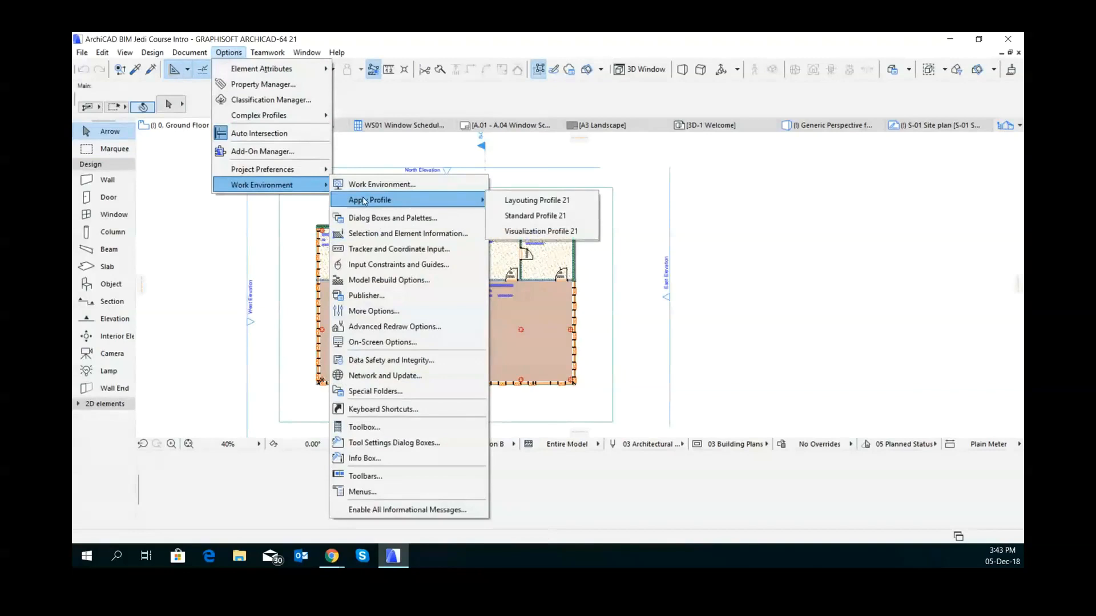
{"action": "left_click", "coordinate": [380, 184]}
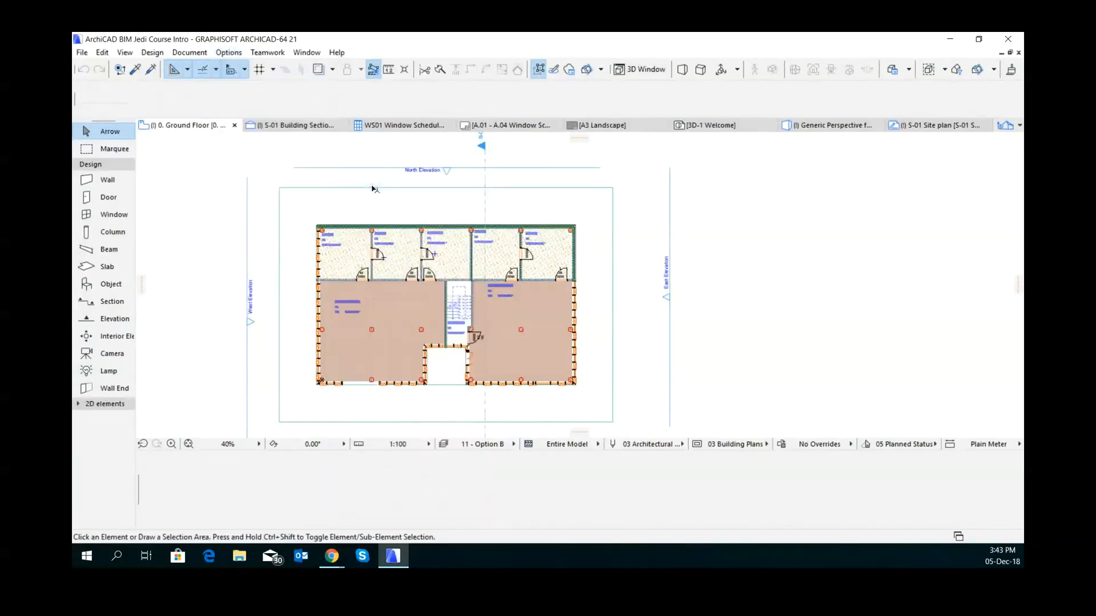
{"action": "left_click", "coordinate": [406, 126]}
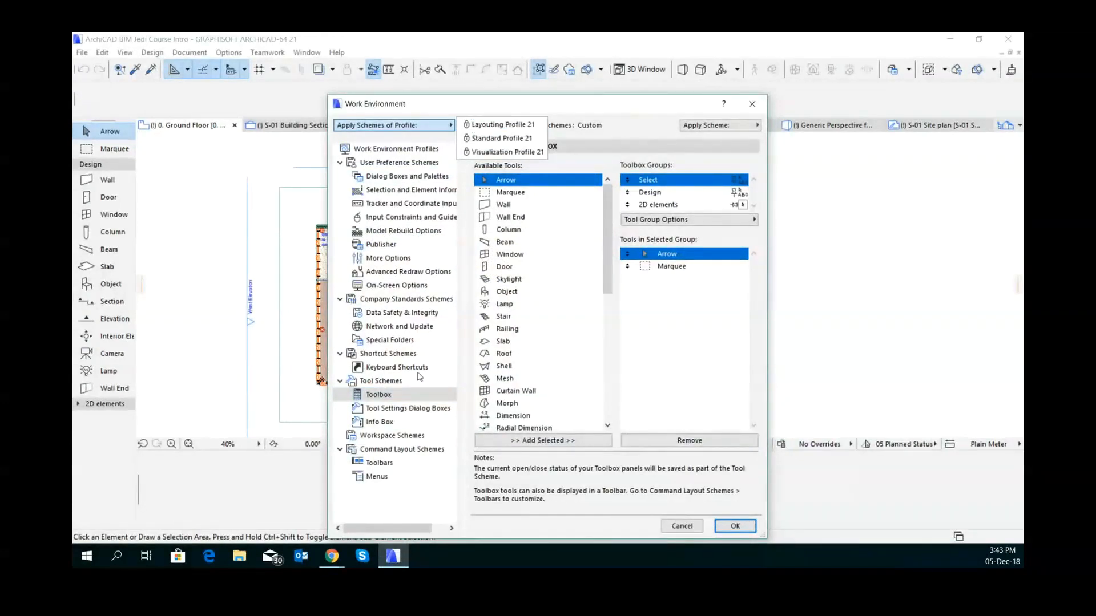
{"action": "left_click", "coordinate": [374, 385]}
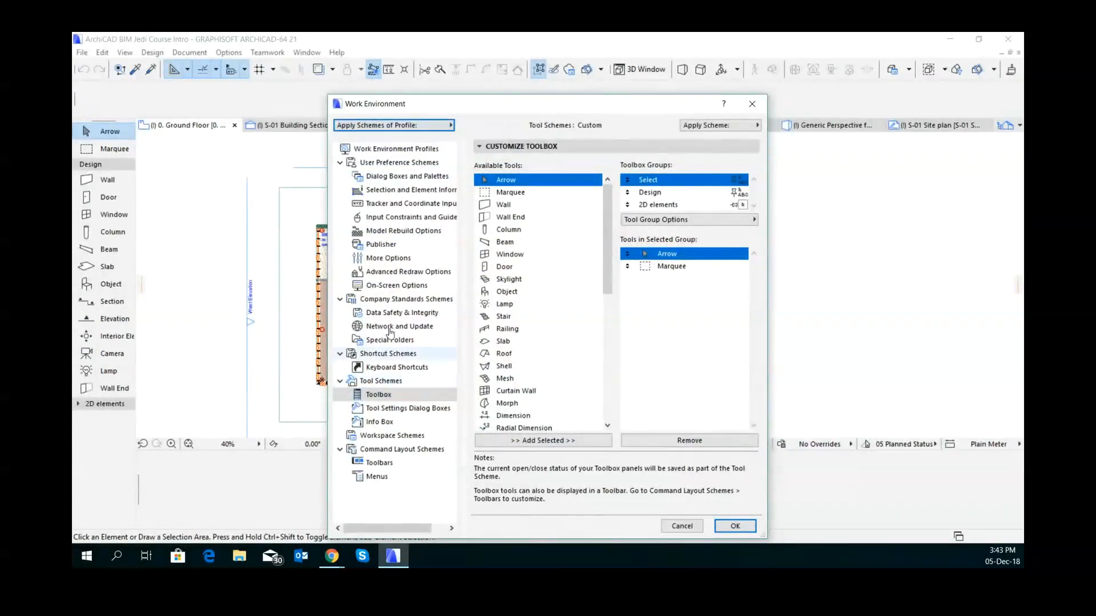
- In the Work Environment profiles, start a new profile to review its scheme assignments, and cancel it
{"action": "left_click", "coordinate": [395, 150]}
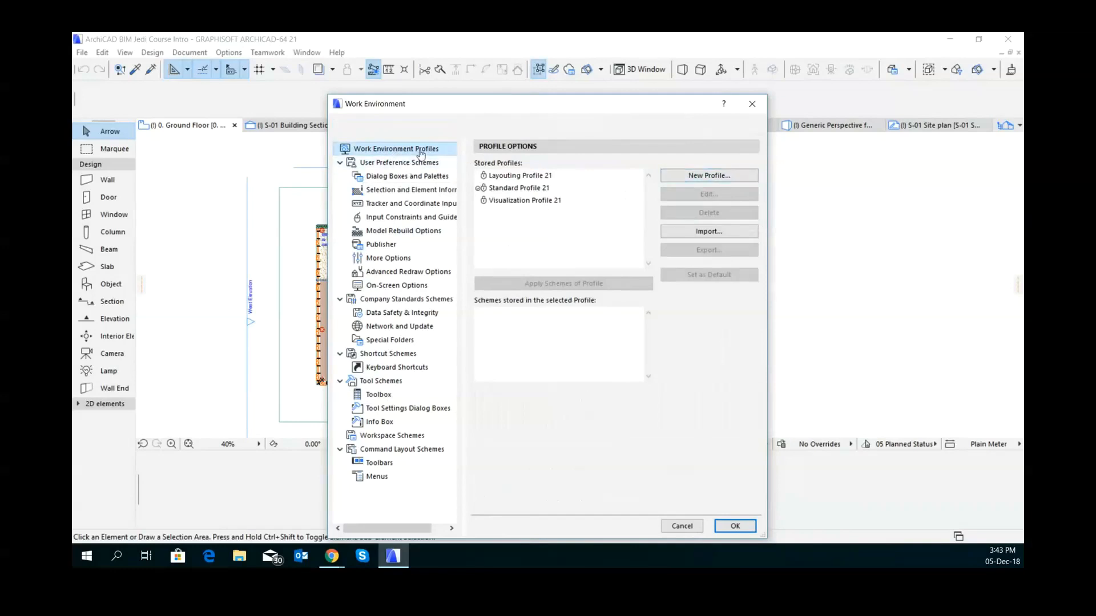
{"action": "left_click", "coordinate": [702, 177]}
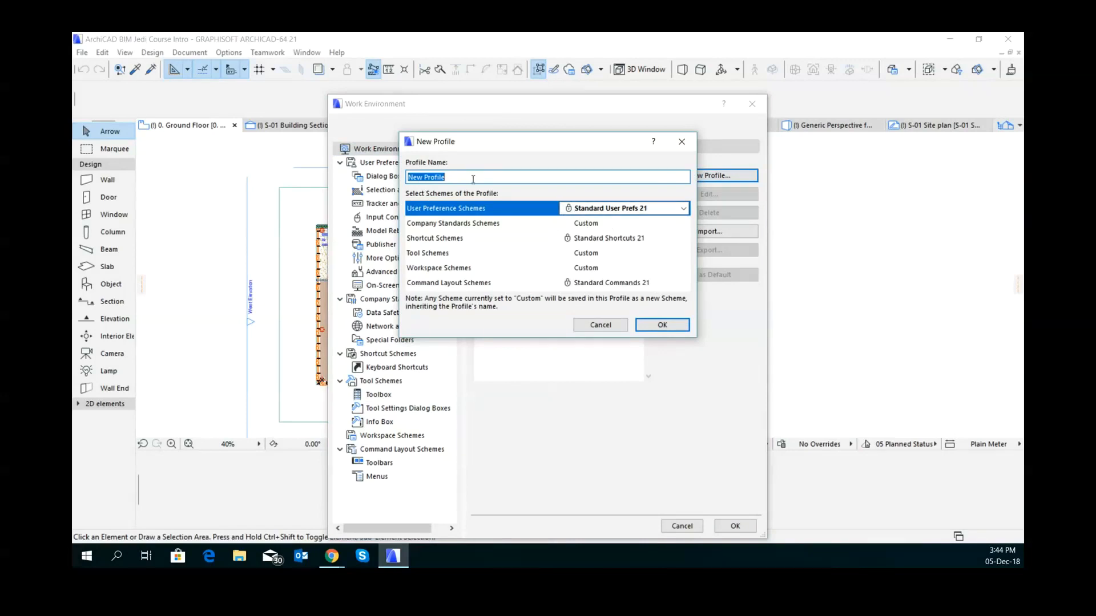
{"action": "left_click", "coordinate": [612, 326]}
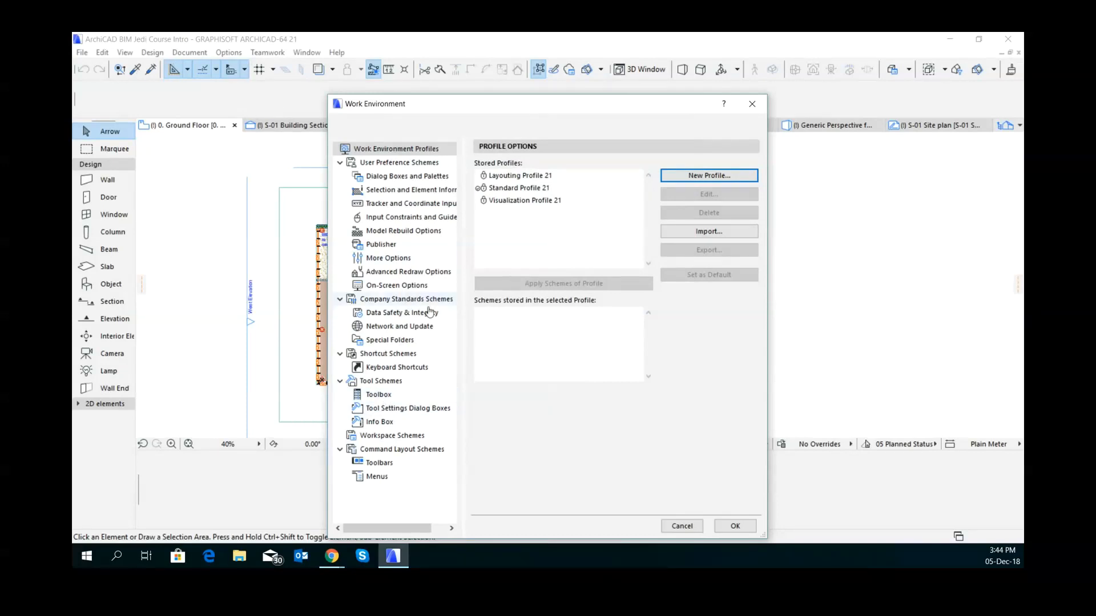
- Review the Tool Settings Dialog Boxes and Info Box customization pages and the stored Workspace Schemes, including Layouting Workspace 21
{"action": "left_click", "coordinate": [415, 411]}
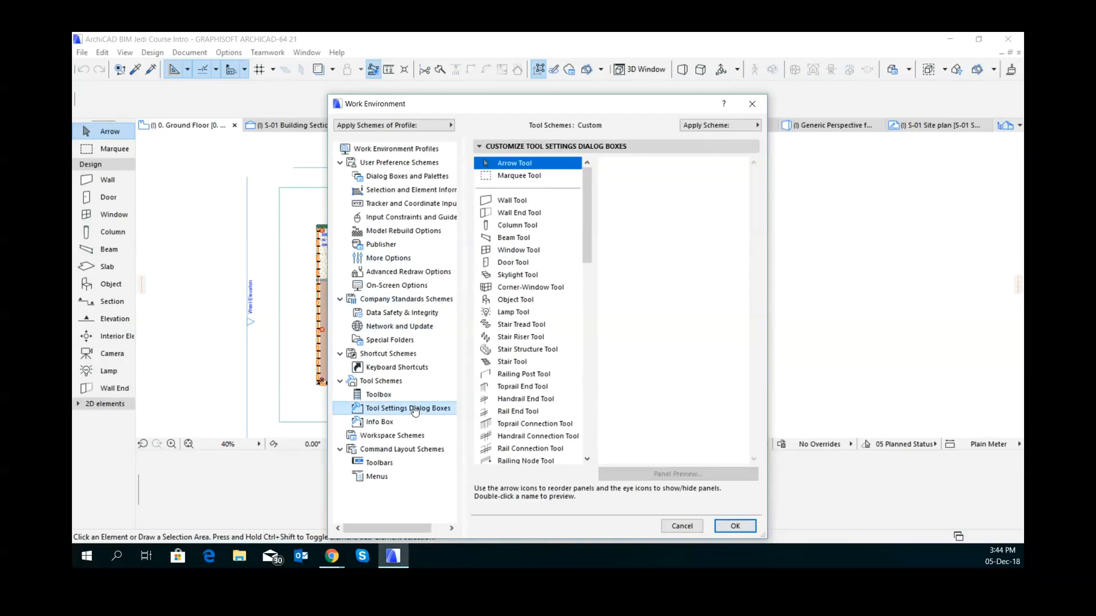
{"action": "left_click", "coordinate": [398, 423]}
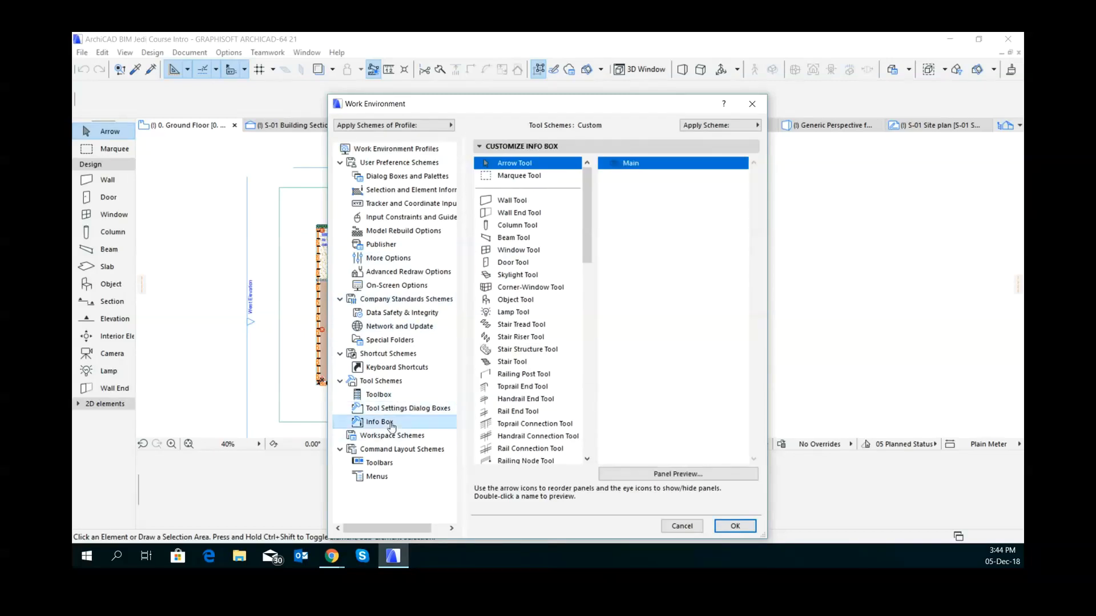
{"action": "left_click", "coordinate": [395, 409]}
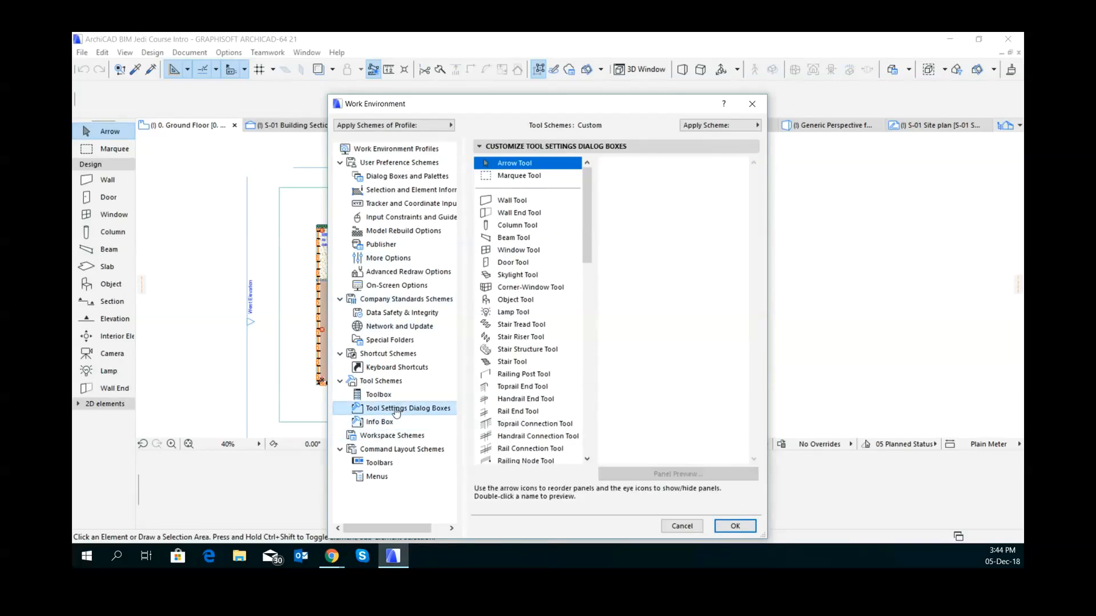
{"action": "left_click", "coordinate": [402, 437]}
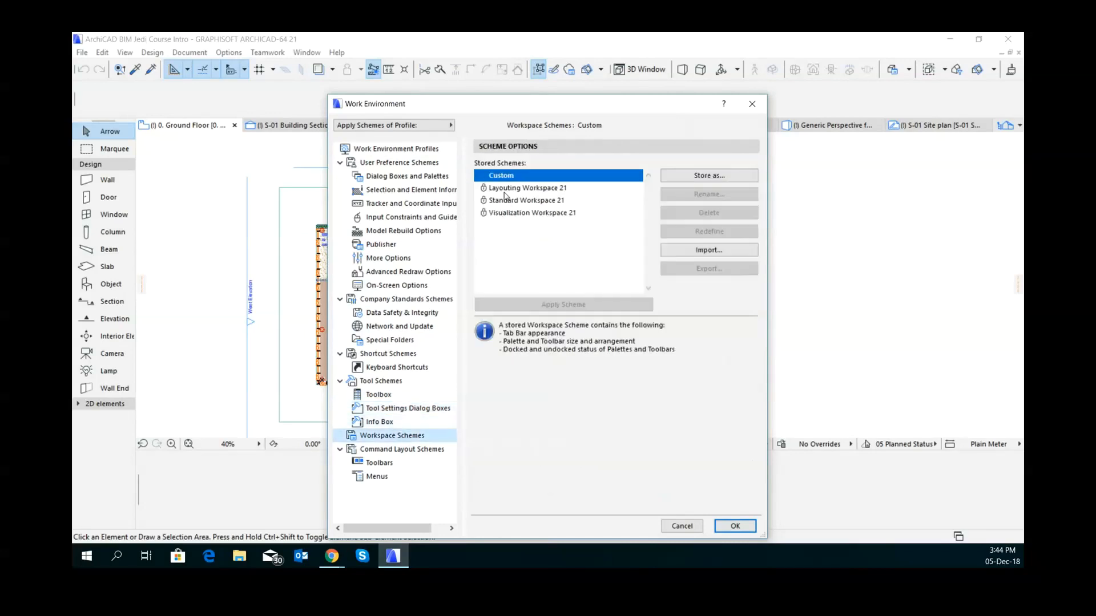
{"action": "left_click", "coordinate": [525, 189]}
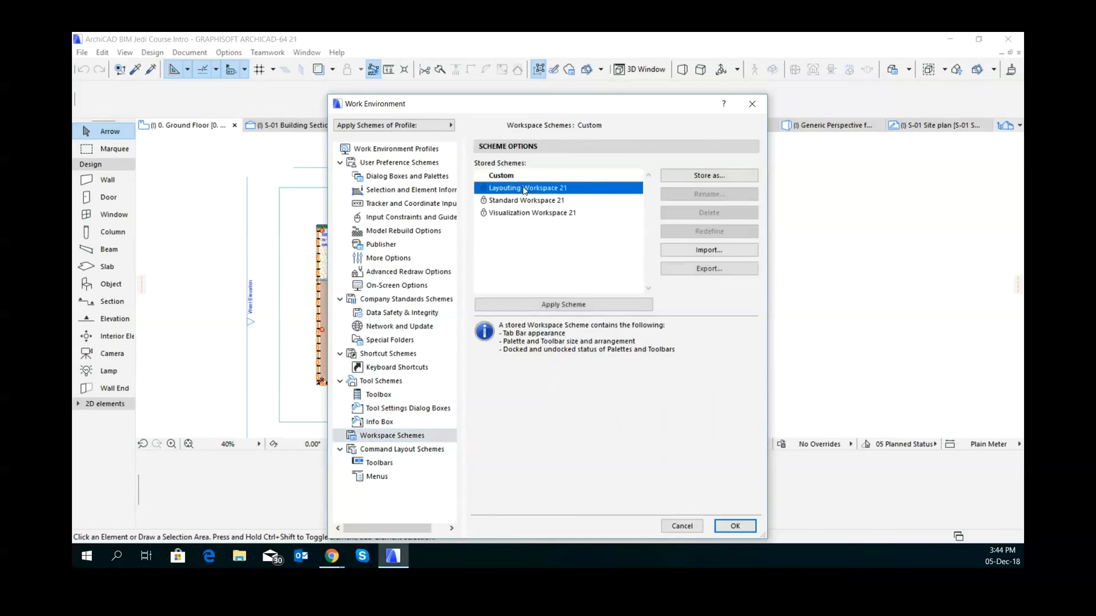
{"action": "left_click", "coordinate": [515, 176]}
- Examine the settings panels of the Toprail and Handrail tools and the Info Box customization, and close the Work Environment settings
{"action": "left_click", "coordinate": [387, 408]}
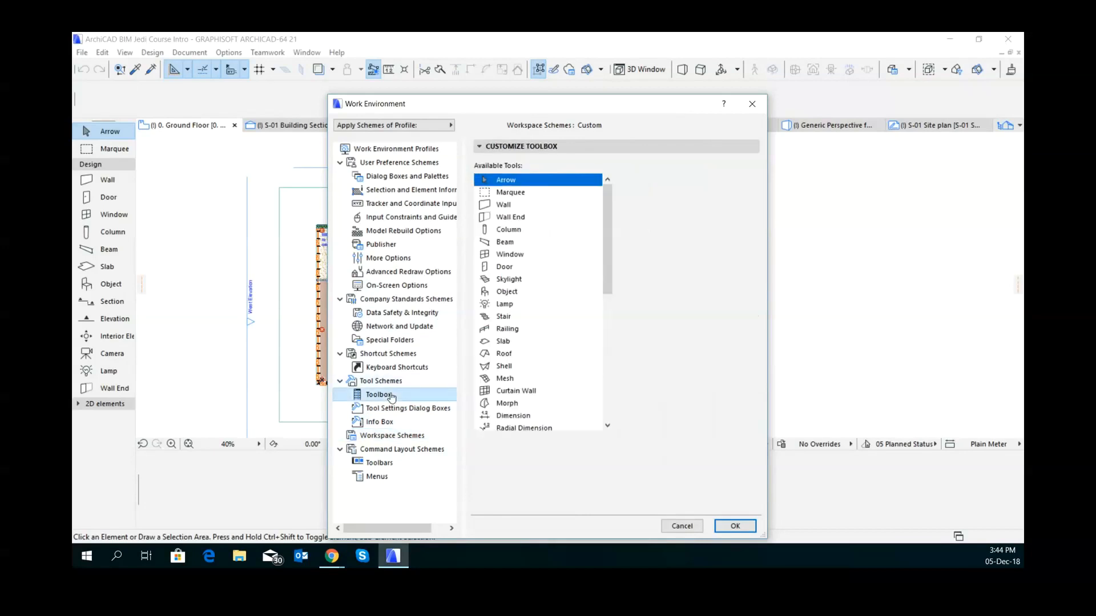
{"action": "left_click_drag", "start_coordinate": [581, 224], "coordinate": [584, 286]}
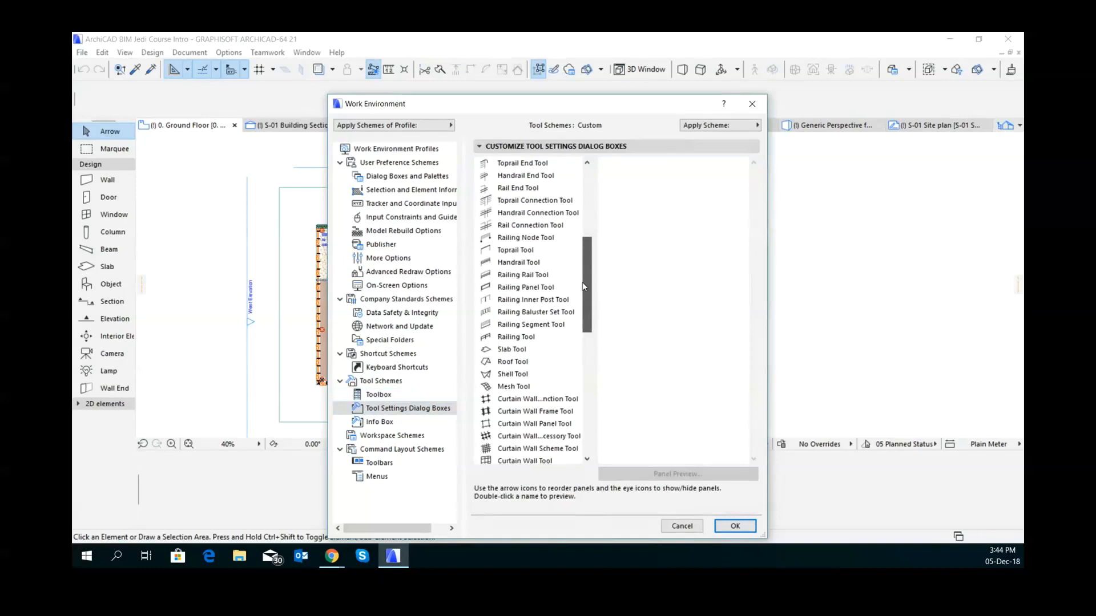
{"action": "left_click", "coordinate": [514, 251]}
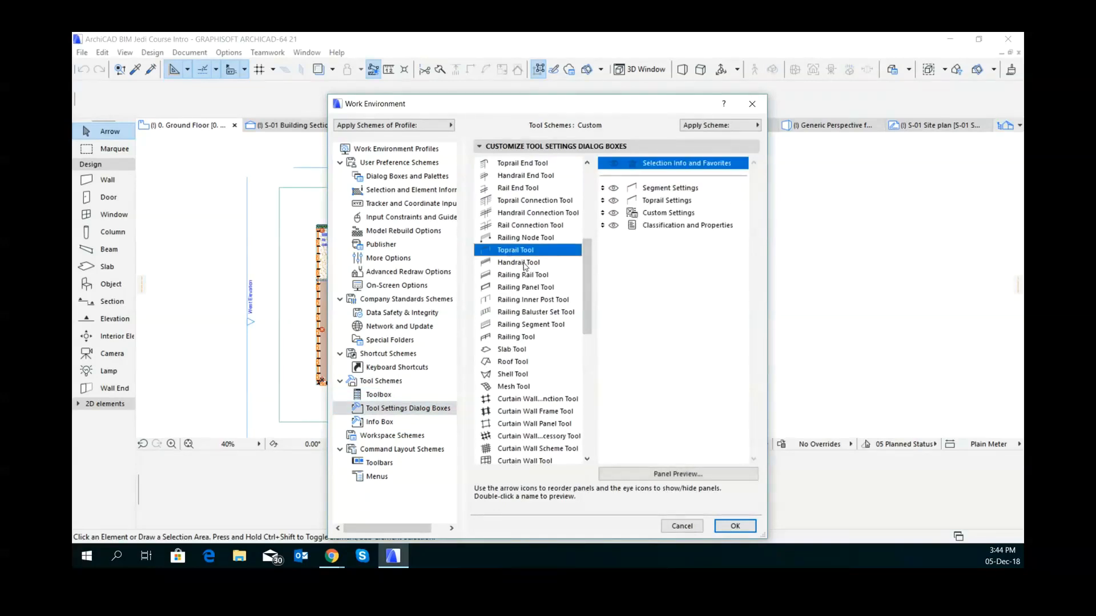
{"action": "left_click", "coordinate": [525, 263]}
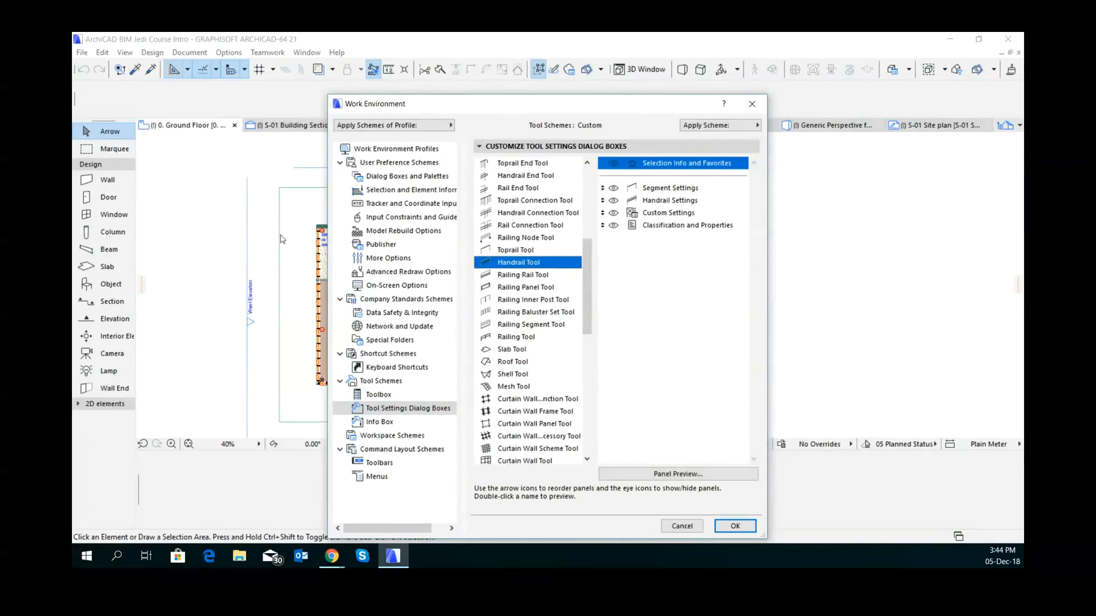
{"action": "left_click", "coordinate": [387, 423]}
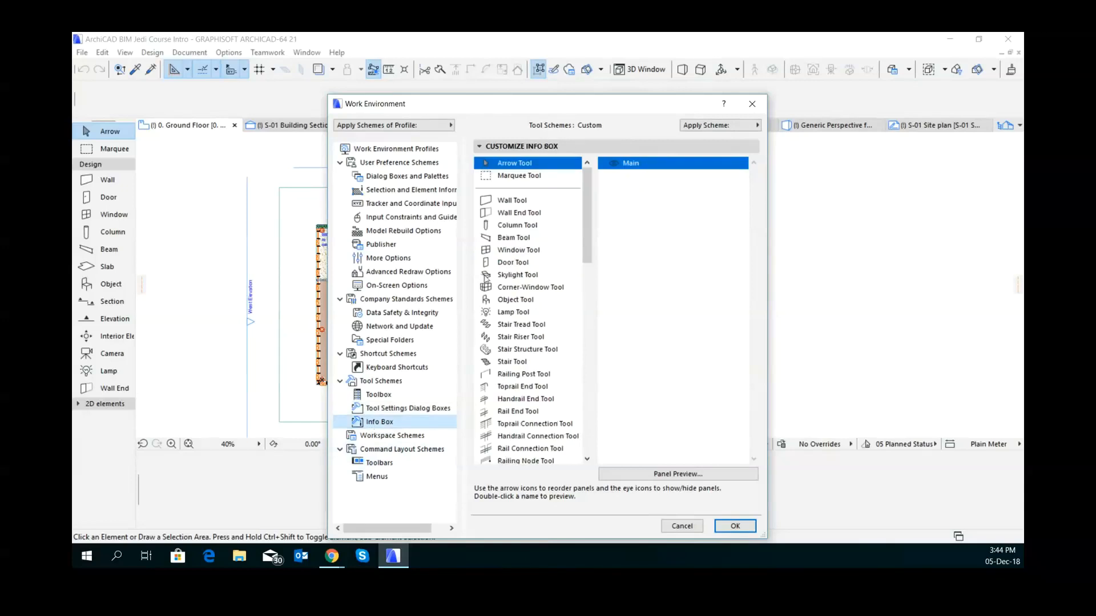
{"action": "left_click", "coordinate": [735, 526]}
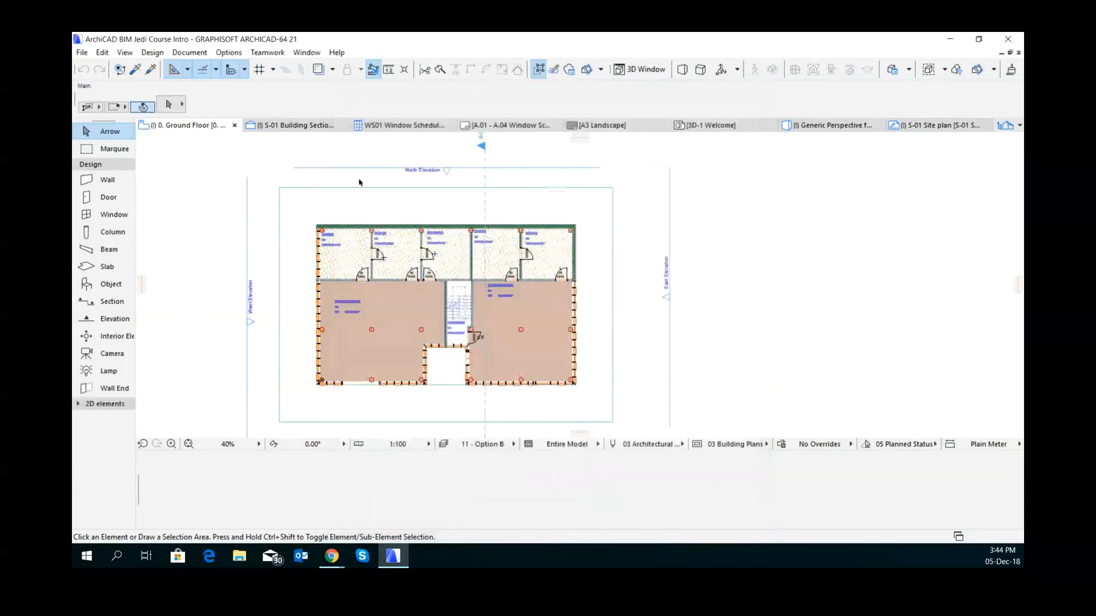
- Select the vertical interior wall between the first two upper rooms and examine all of its Info Box parameters
{"action": "left_click", "coordinate": [373, 242]}
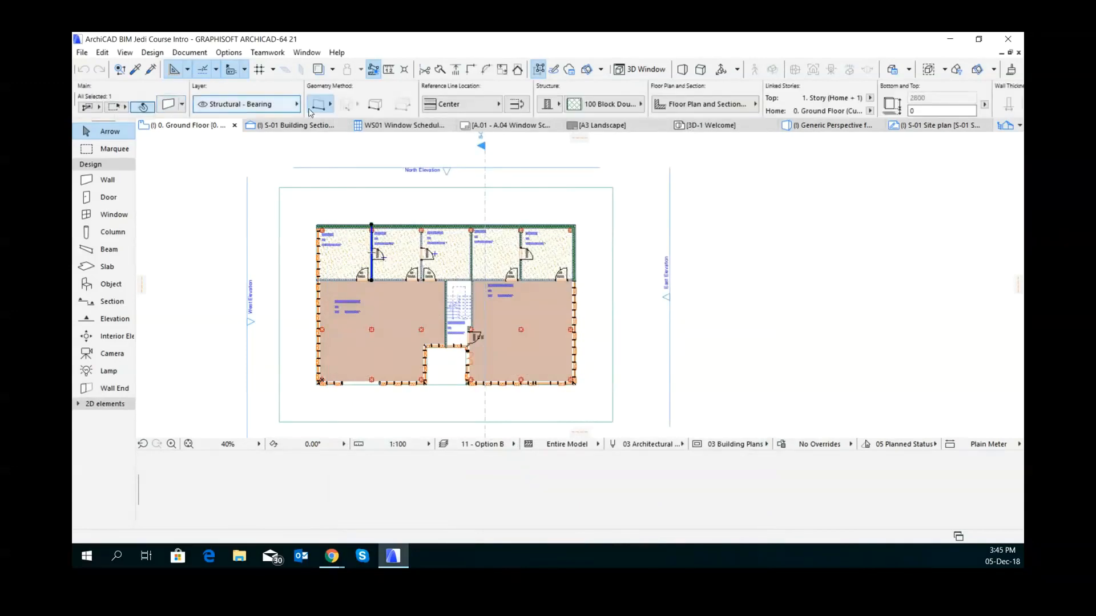
{"action": "scroll", "coordinate": [652, 111], "scroll_direction": "down", "scroll_amount": 3}
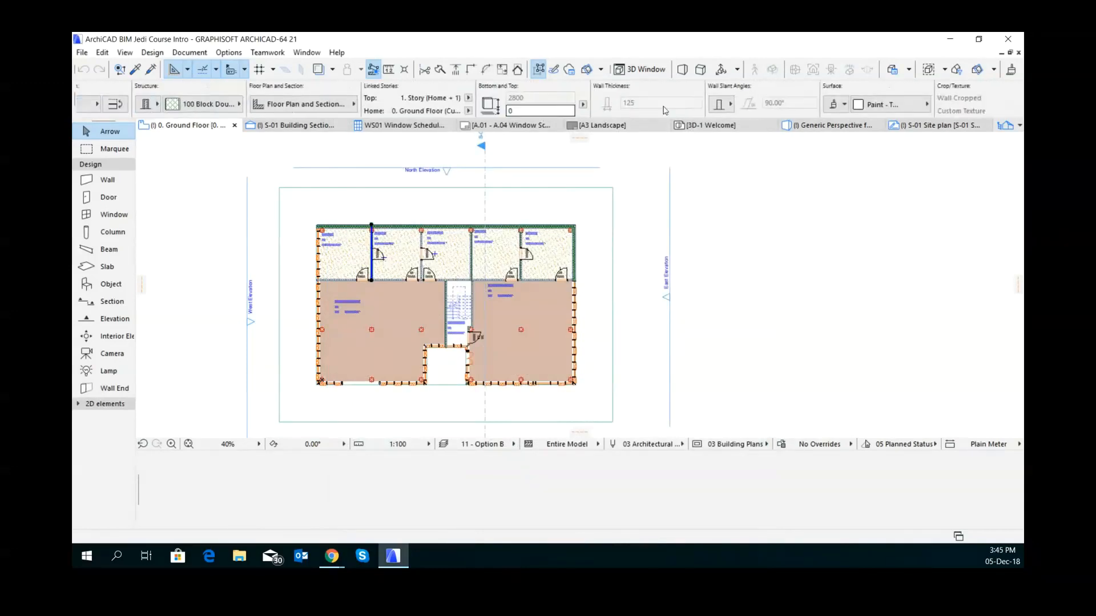
{"action": "scroll", "coordinate": [384, 104], "scroll_direction": "down", "scroll_amount": 5}
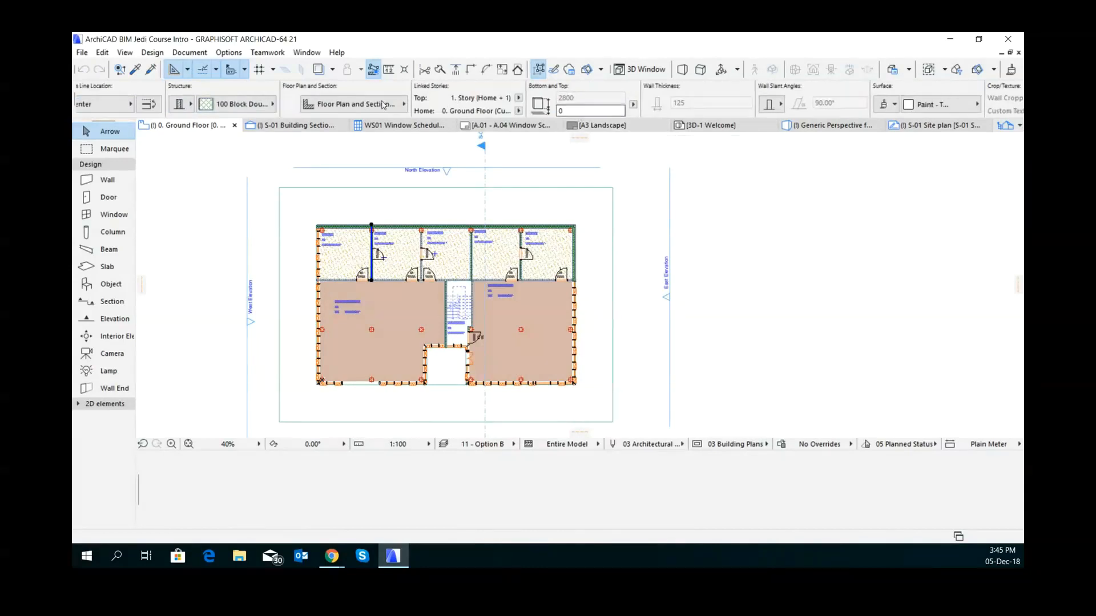
{"action": "scroll", "coordinate": [384, 104], "scroll_direction": "down", "scroll_amount": 3}
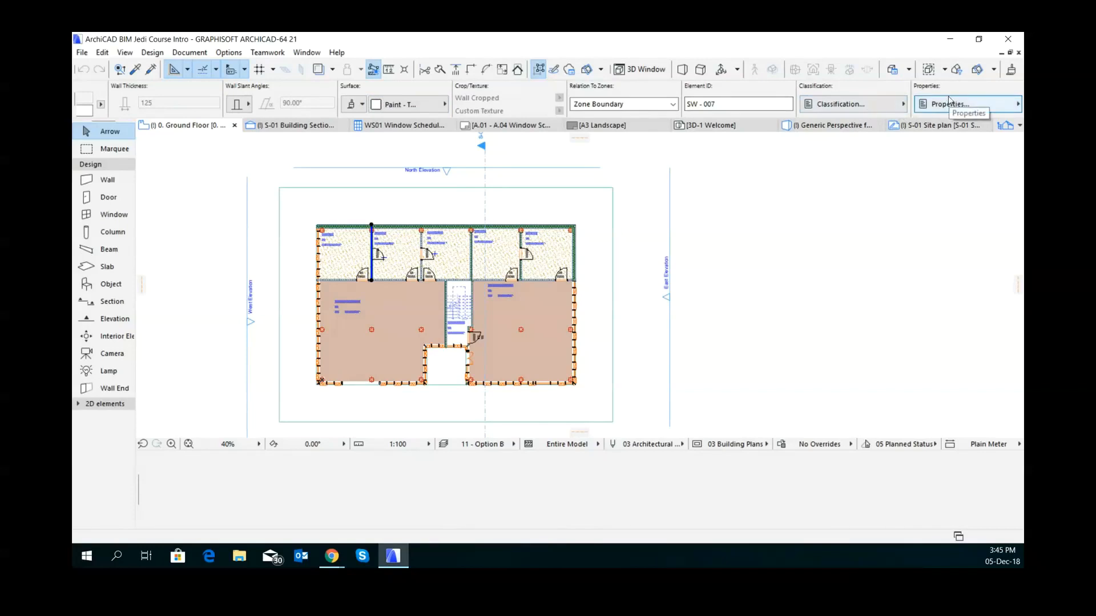
{"action": "scroll", "coordinate": [800, 92], "scroll_direction": "up", "scroll_amount": 3}
{"action": "scroll", "coordinate": [800, 92], "scroll_direction": "down", "scroll_amount": 3}
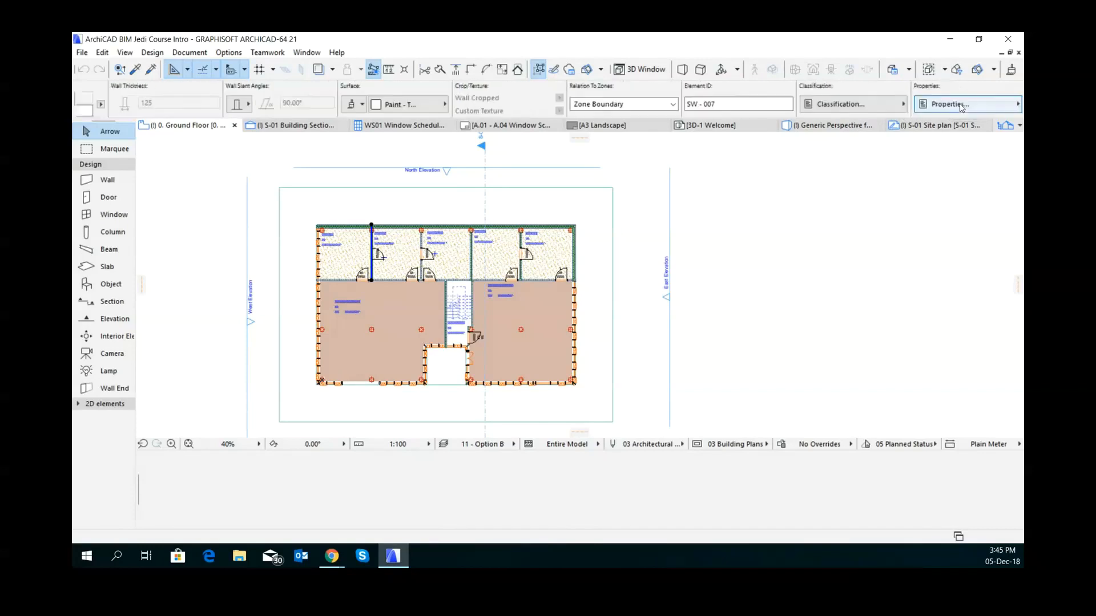
{"action": "scroll", "coordinate": [684, 104], "scroll_direction": "up", "scroll_amount": 5}
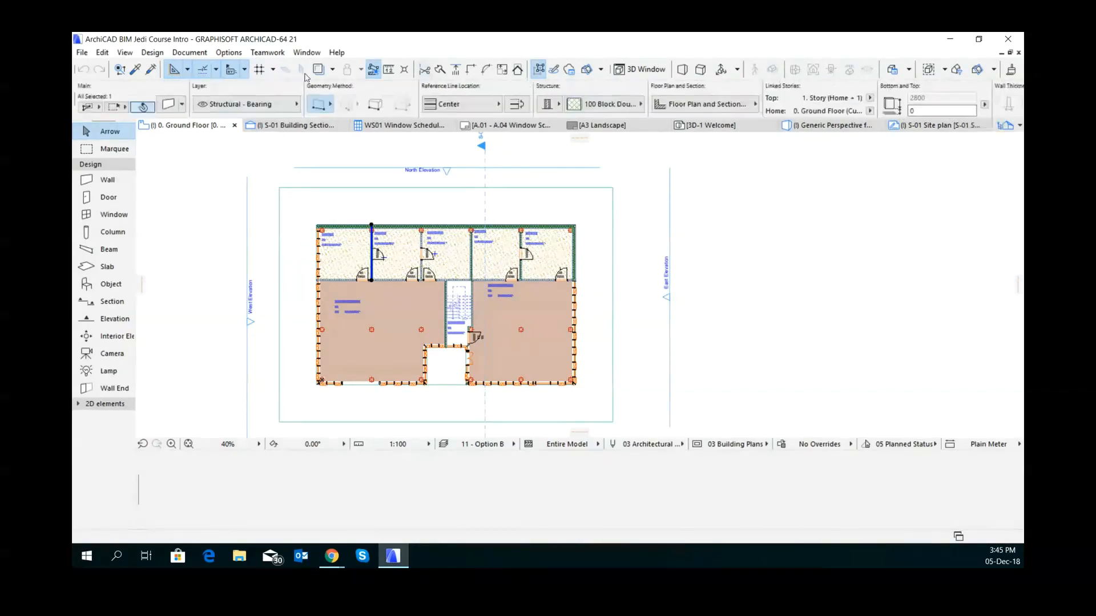
- Open the selected wall's settings, examine its classification and properties, and cancel without changes
{"action": "left_click", "coordinate": [164, 110]}
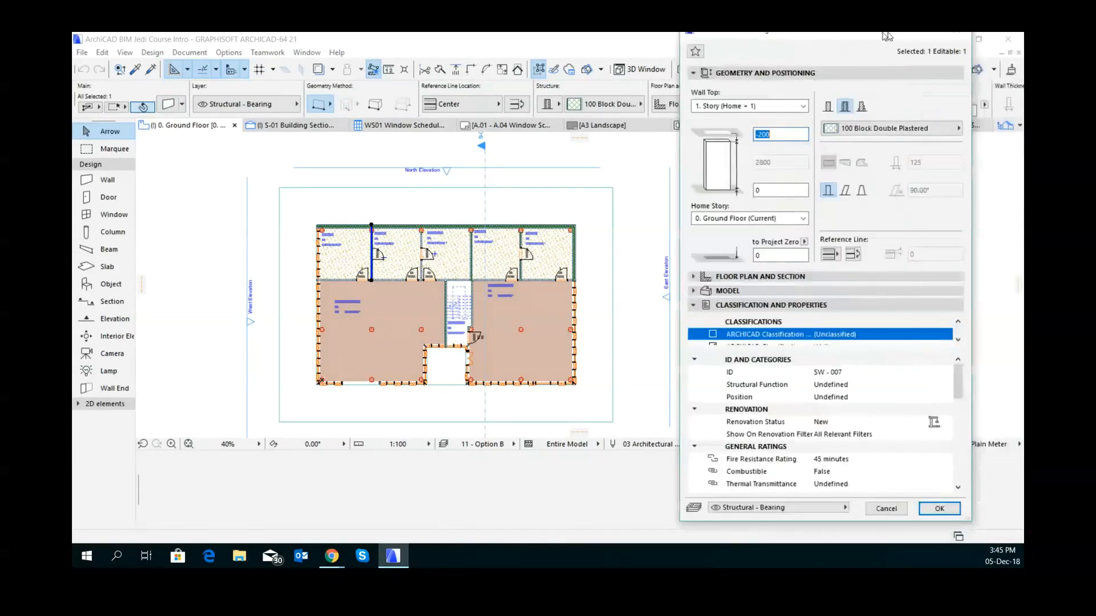
{"action": "scroll", "coordinate": [749, 456], "scroll_direction": "down", "scroll_amount": 5}
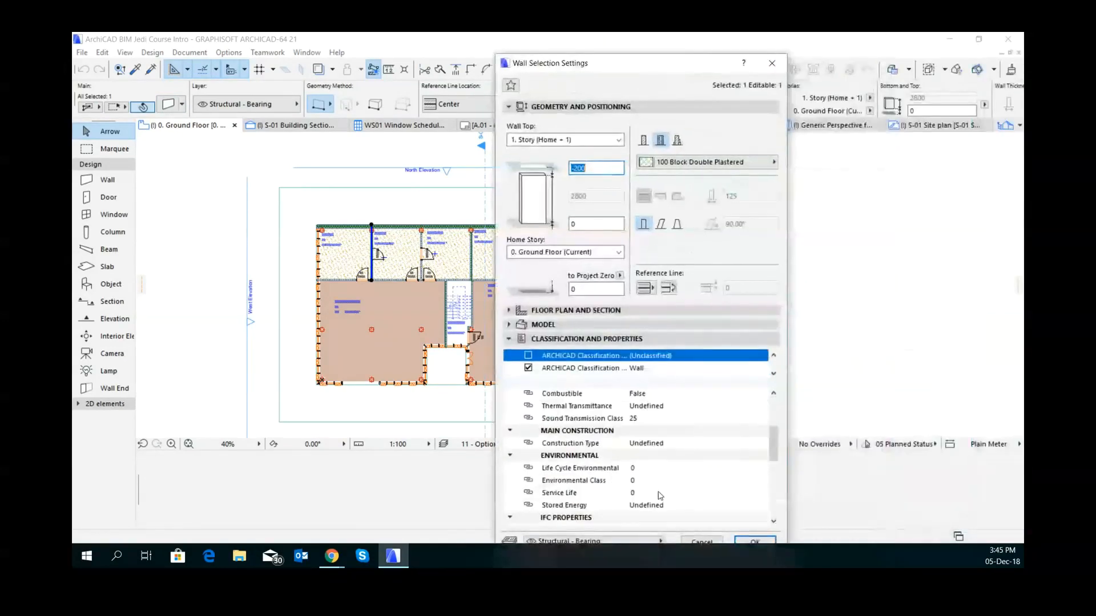
{"action": "scroll", "coordinate": [623, 501], "scroll_direction": "down", "scroll_amount": 3}
{"action": "scroll", "coordinate": [674, 514], "scroll_direction": "up", "scroll_amount": 6}
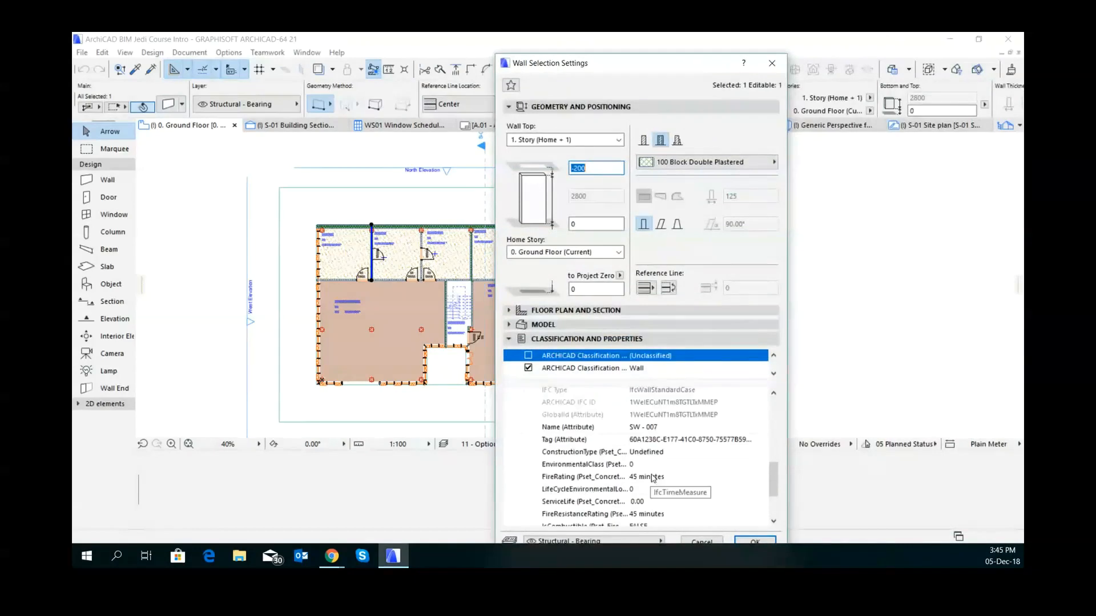
{"action": "left_click", "coordinate": [703, 541]}
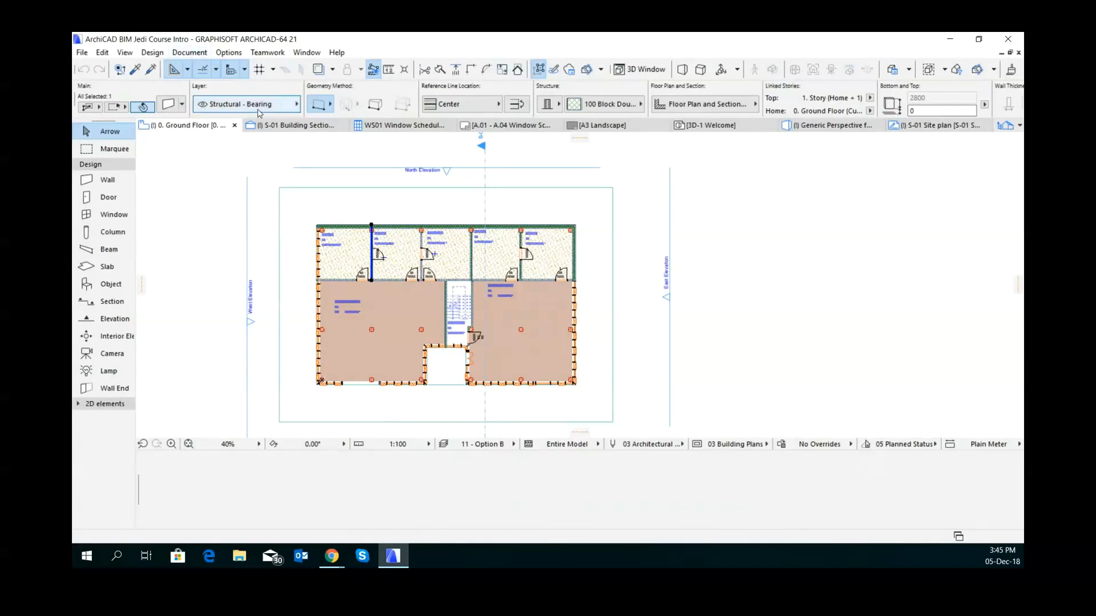
- Deselect the wall, select the door in it and examine the door's Info Box parameters
{"action": "left_click", "coordinate": [418, 164]}
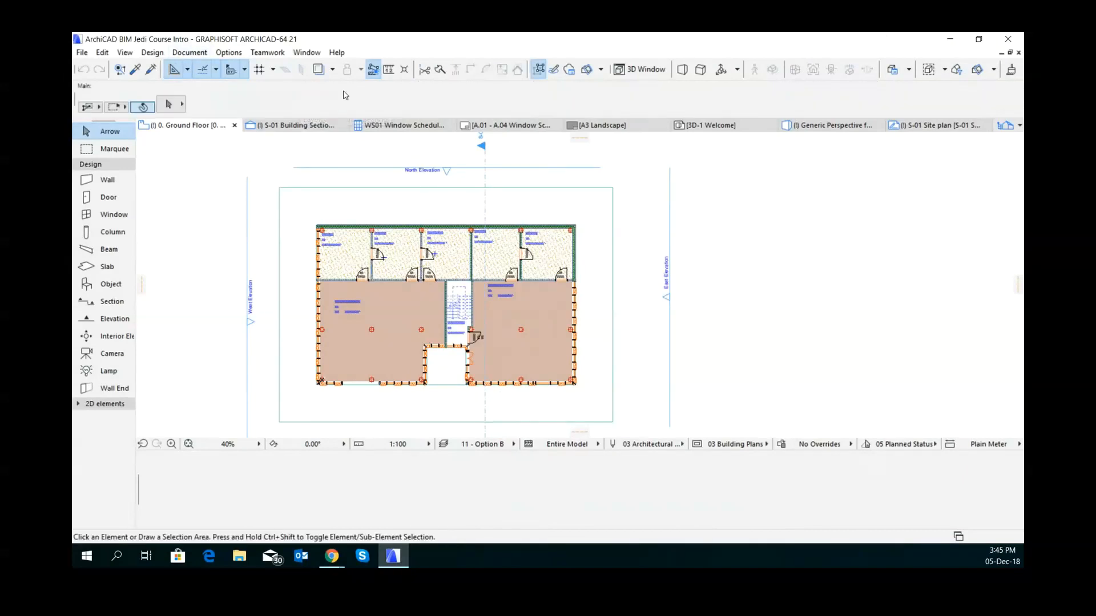
{"action": "left_click", "coordinate": [377, 260]}
{"action": "scroll", "coordinate": [429, 97], "scroll_direction": "down", "scroll_amount": 5}
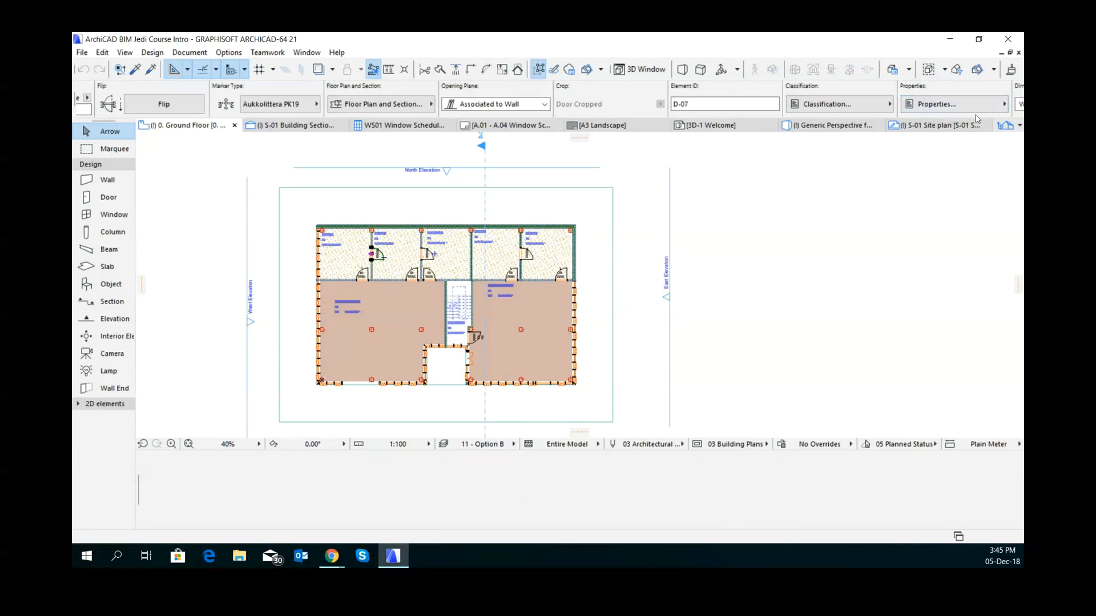
{"action": "scroll", "coordinate": [941, 104], "scroll_direction": "up", "scroll_amount": 3}
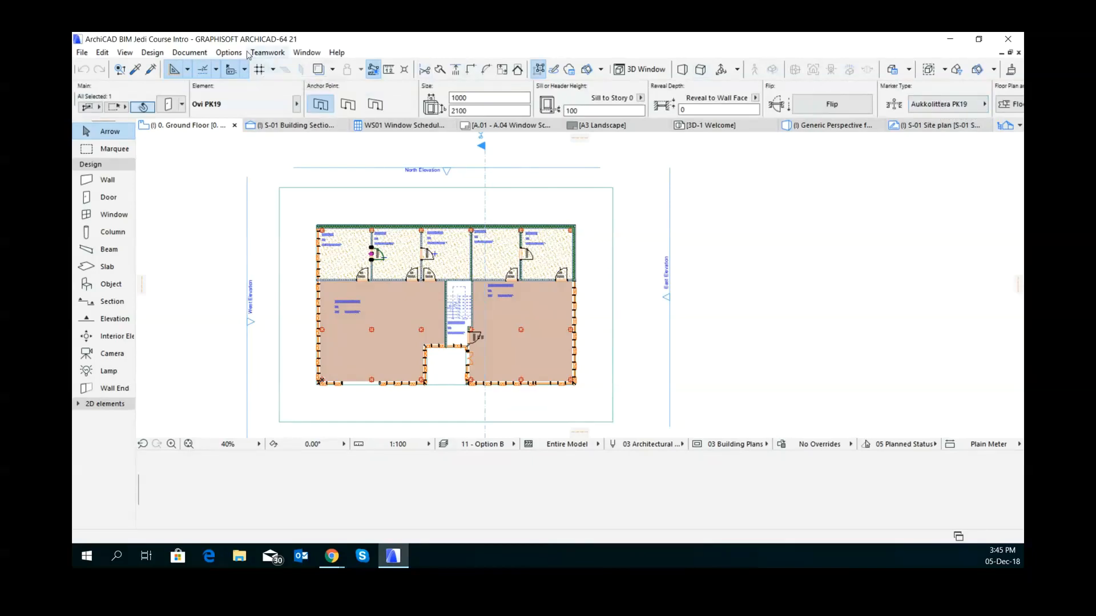
- In the Work Environment's Info Box customization for the Window tool, move Classification and Properties directly below Reveal Depth, with Properties first
{"action": "left_click", "coordinate": [221, 55]}
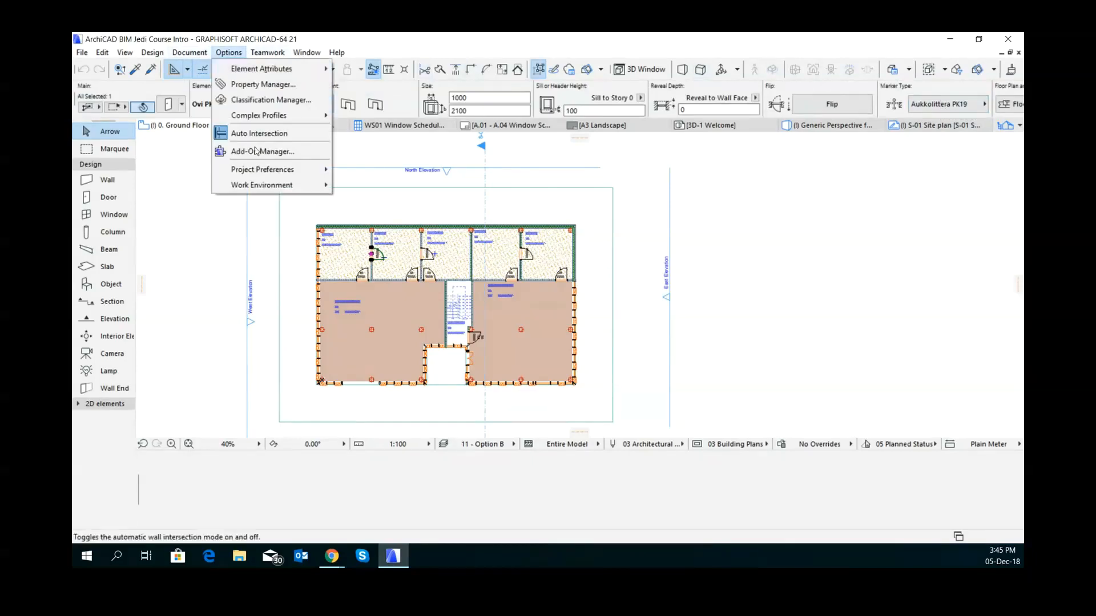
{"action": "mouse_move", "coordinate": [267, 187]}
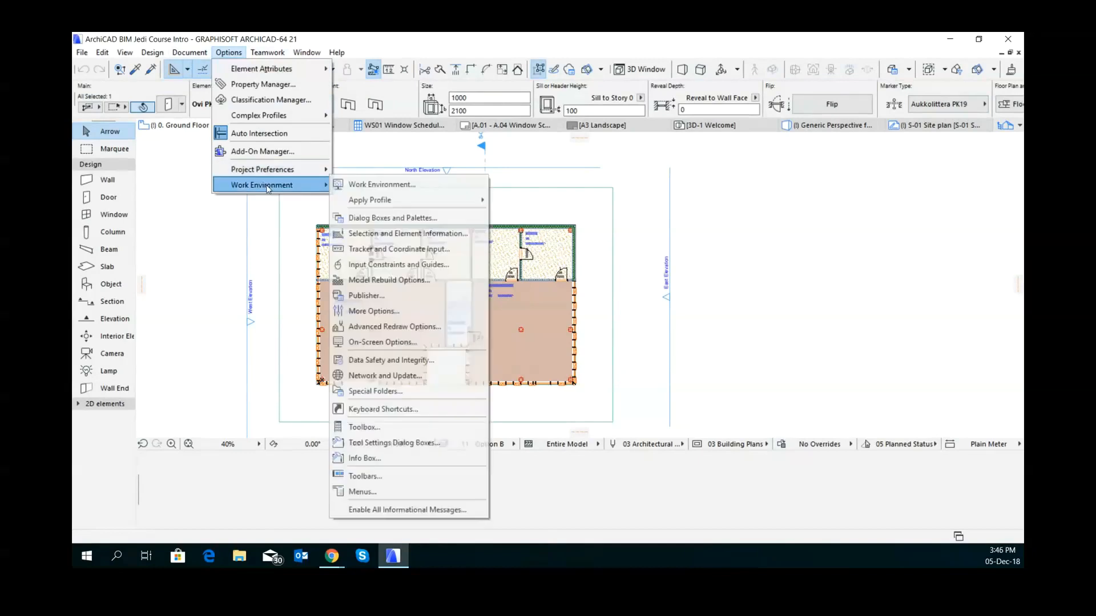
{"action": "left_click", "coordinate": [386, 188]}
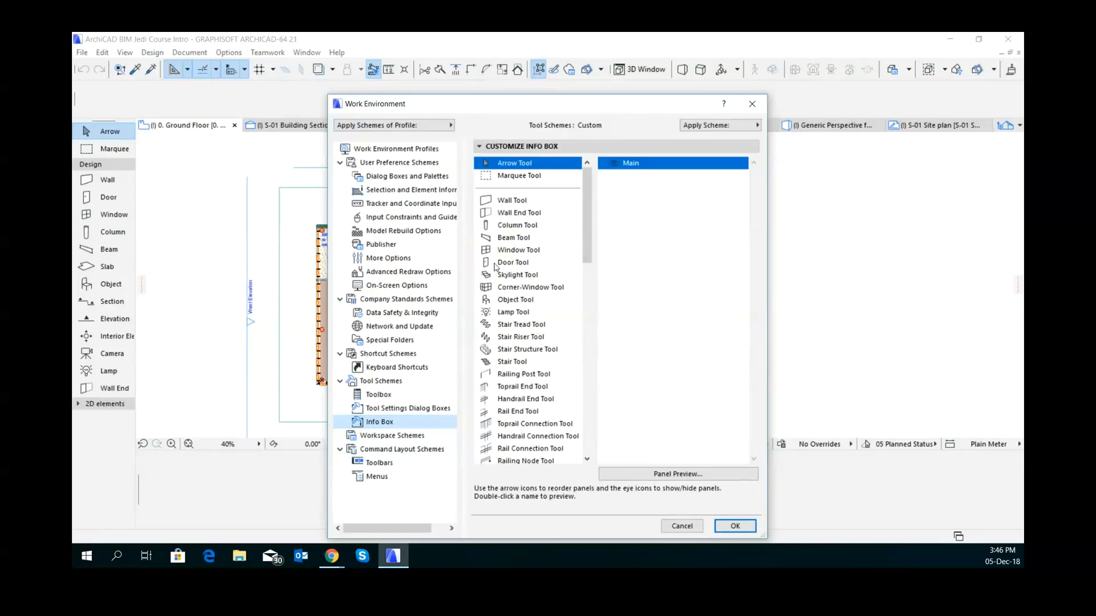
{"action": "left_click", "coordinate": [521, 251]}
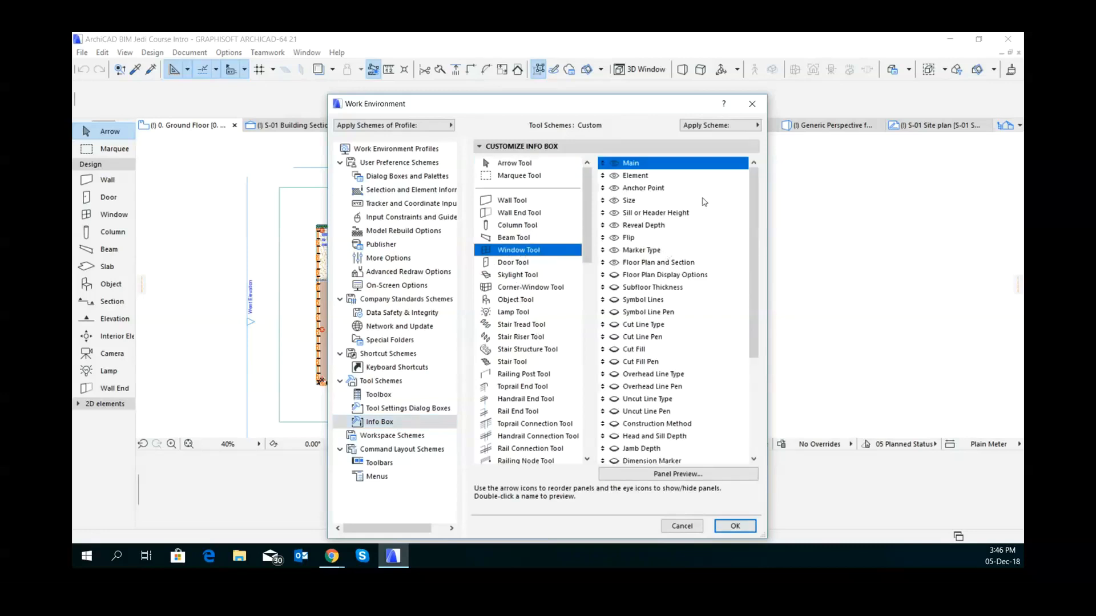
{"action": "left_click_drag", "start_coordinate": [751, 224], "coordinate": [757, 341]}
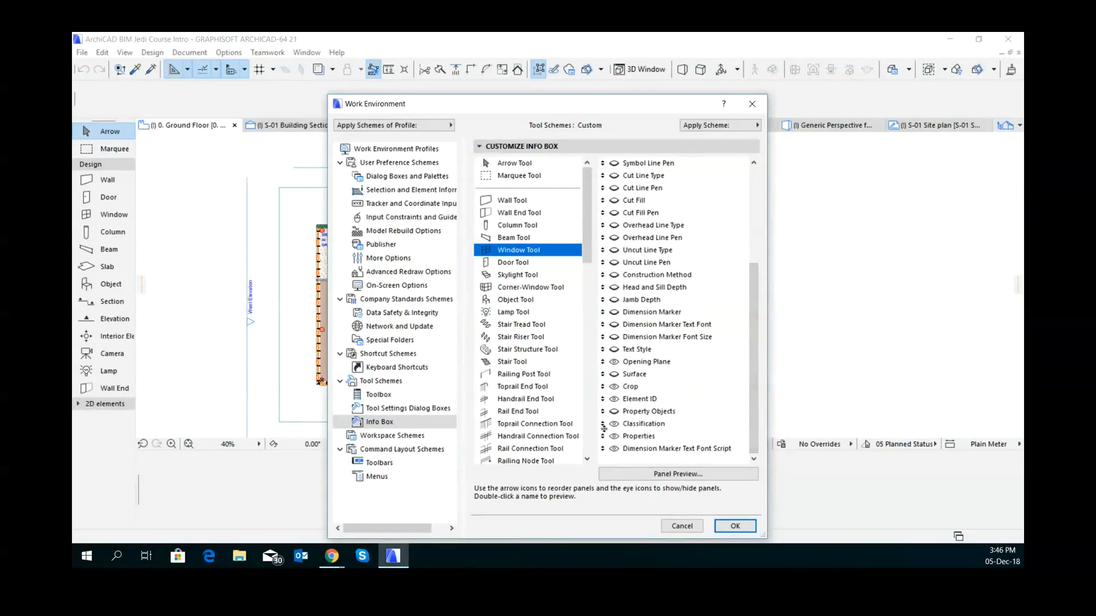
{"action": "left_click", "coordinate": [604, 426]}
{"action": "left_click_drag", "start_coordinate": [604, 424], "coordinate": [609, 236]}
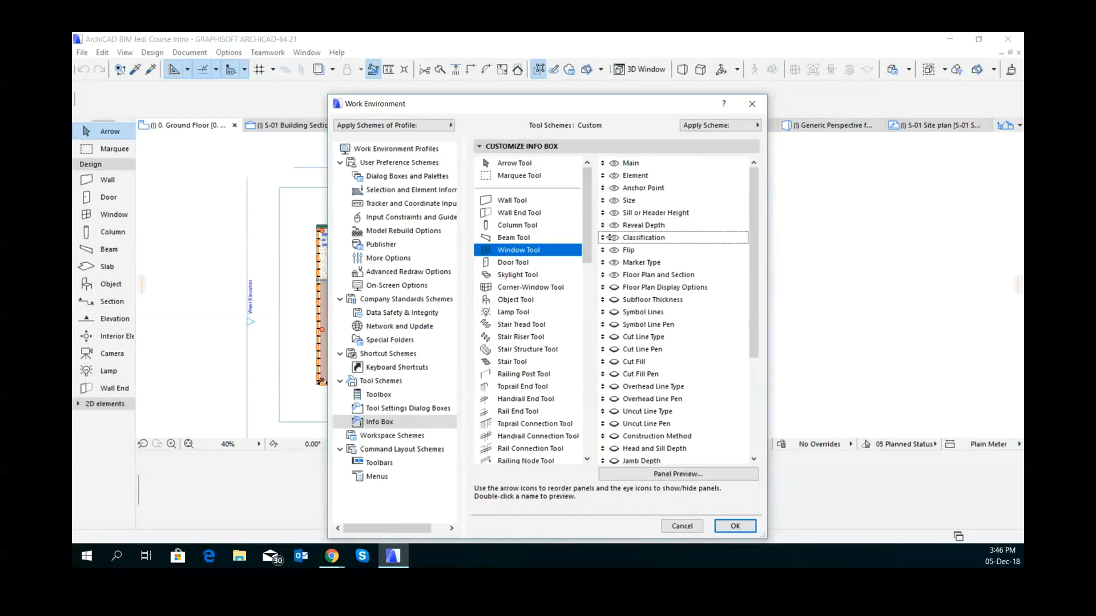
{"action": "scroll", "coordinate": [637, 359], "scroll_direction": "down", "scroll_amount": 4}
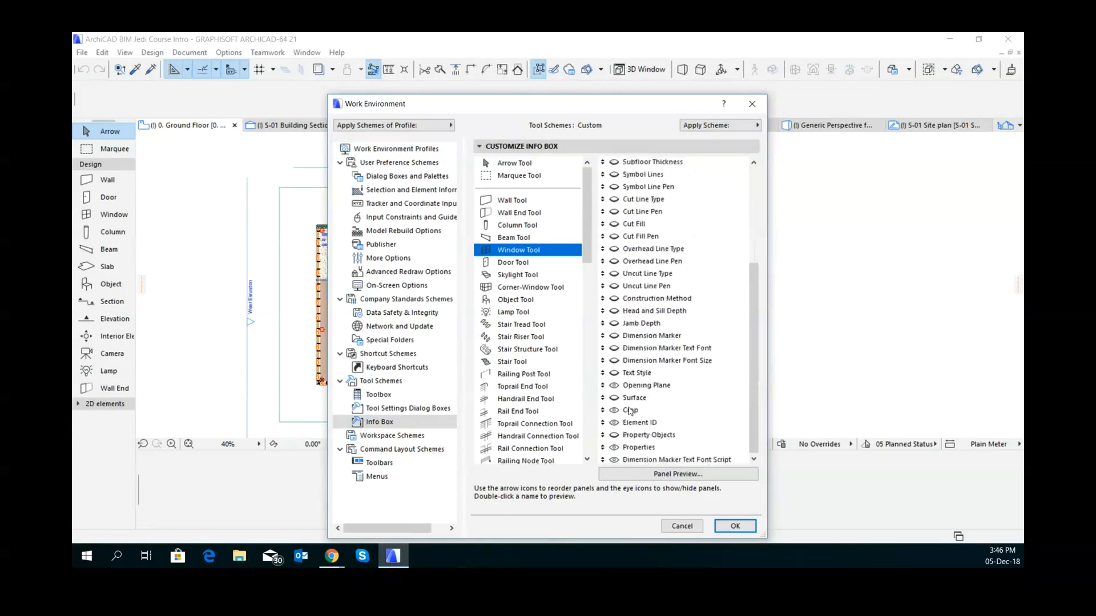
{"action": "left_click_drag", "start_coordinate": [602, 436], "coordinate": [617, 243]}
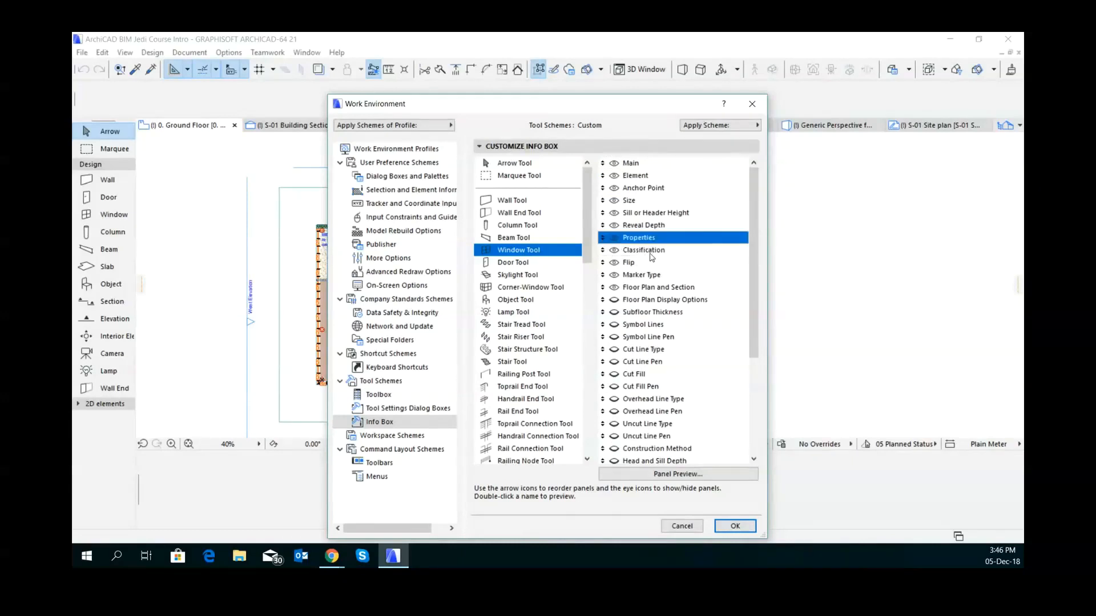
- Move Element ID directly below Main in the Window tool's Info Box panel order and apply the Work Environment changes
{"action": "scroll", "coordinate": [651, 257], "scroll_direction": "down", "scroll_amount": 3}
{"action": "scroll", "coordinate": [662, 330], "scroll_direction": "down", "scroll_amount": 1}
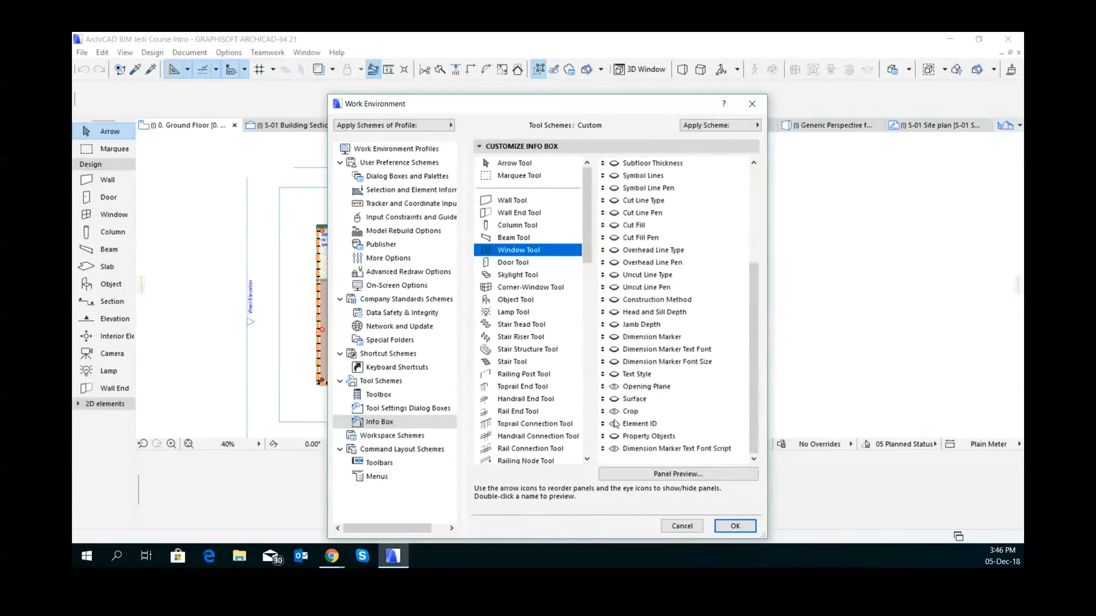
{"action": "left_click_drag", "start_coordinate": [602, 423], "coordinate": [617, 178]}
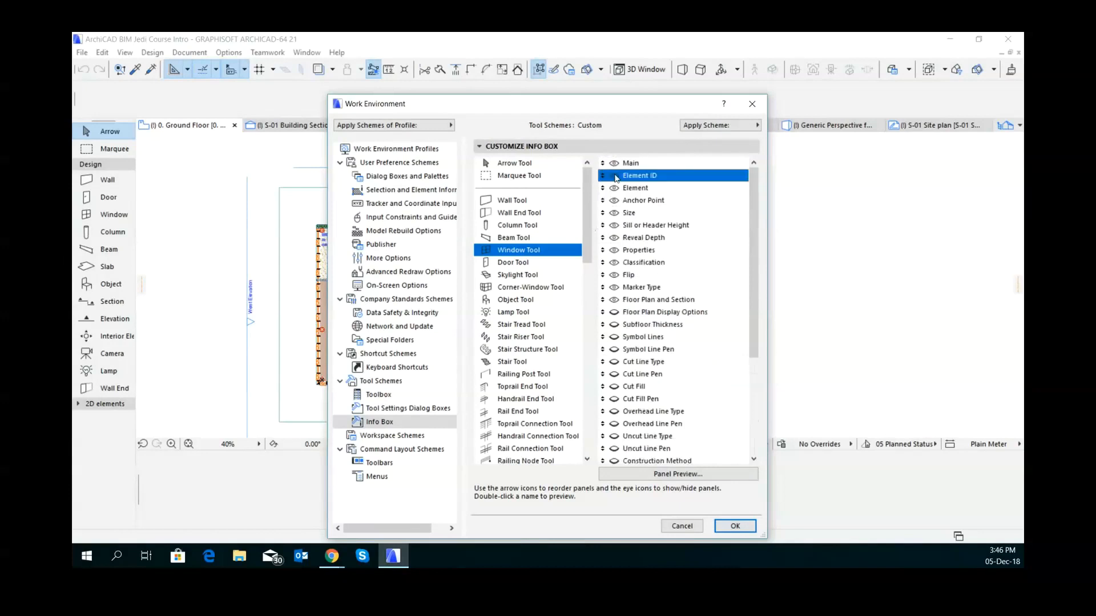
{"action": "scroll", "coordinate": [649, 321], "scroll_direction": "down", "scroll_amount": 3}
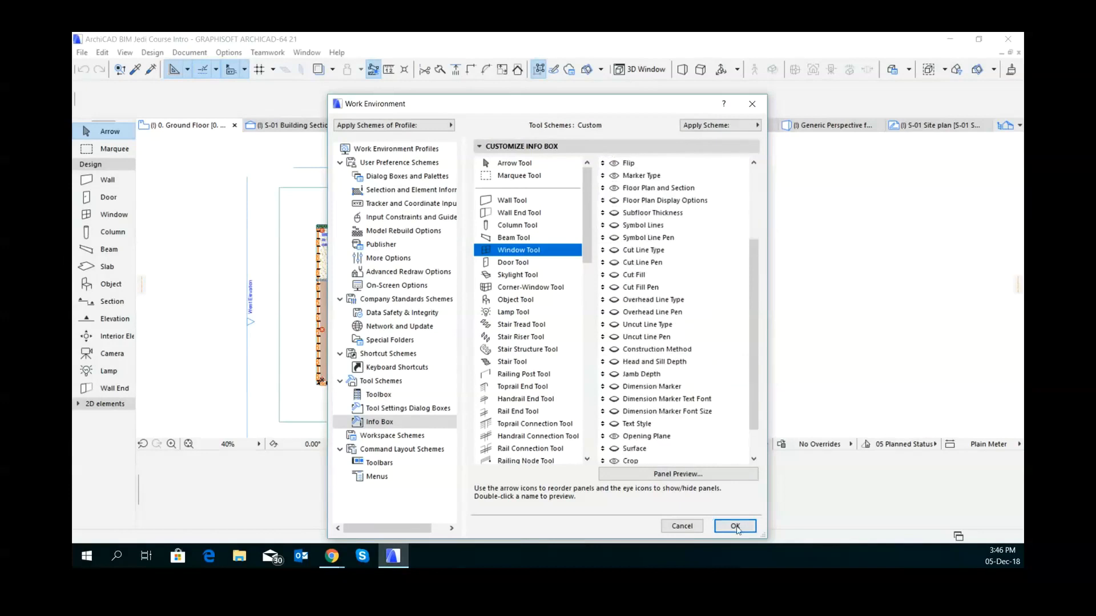
{"action": "left_click", "coordinate": [736, 528]}
{"action": "left_click", "coordinate": [734, 527]}
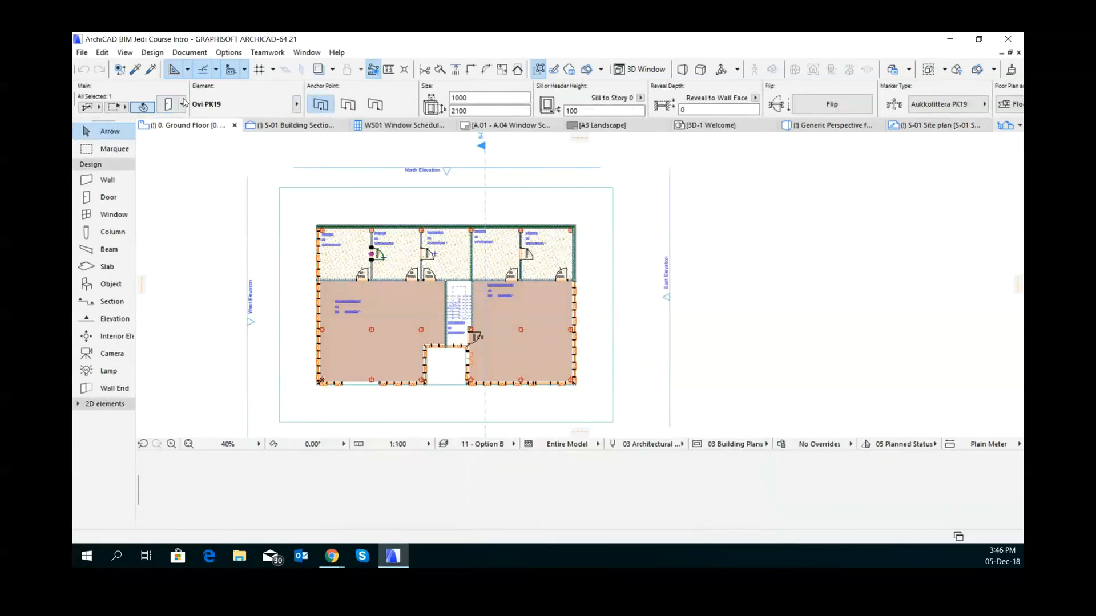
- Clear the selection, activate the Window tool and examine the order of all its Info Box parameters
{"action": "left_click", "coordinate": [390, 206]}
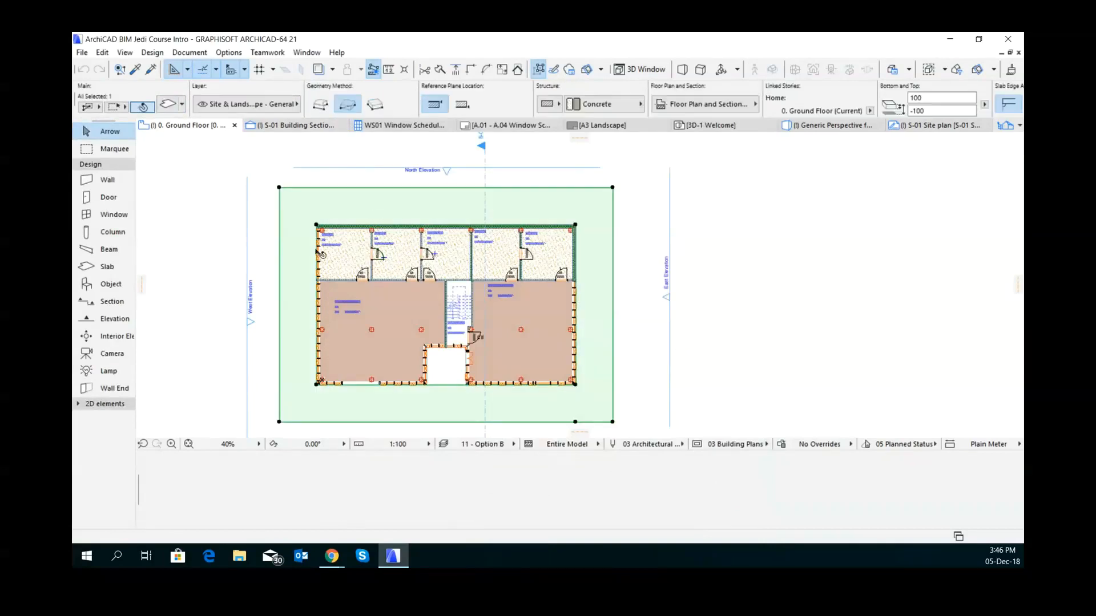
{"action": "left_click", "coordinate": [254, 218]}
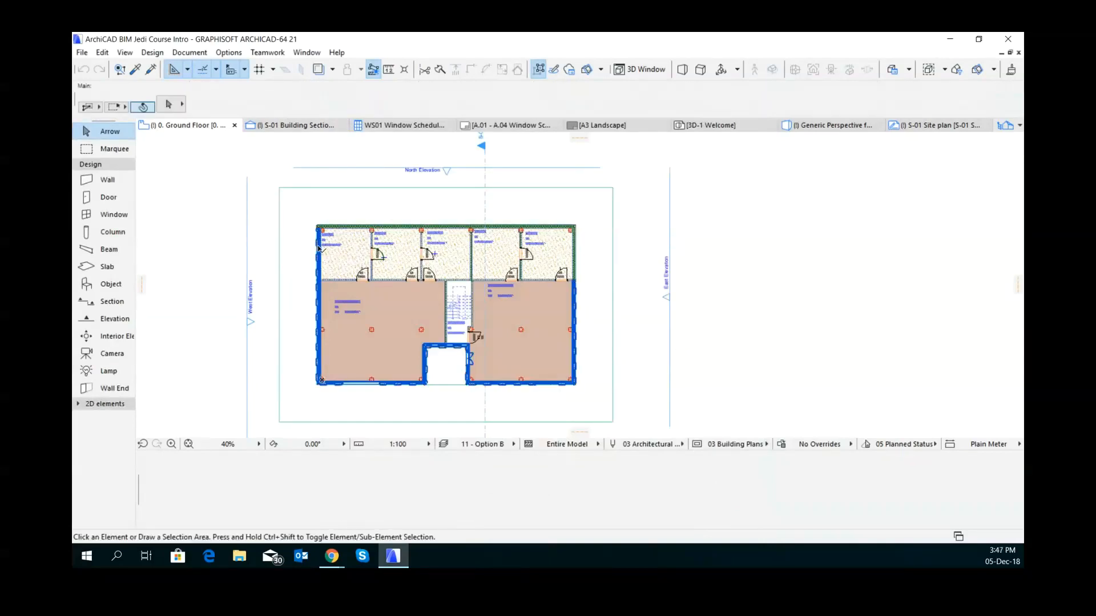
{"action": "left_click", "coordinate": [110, 215]}
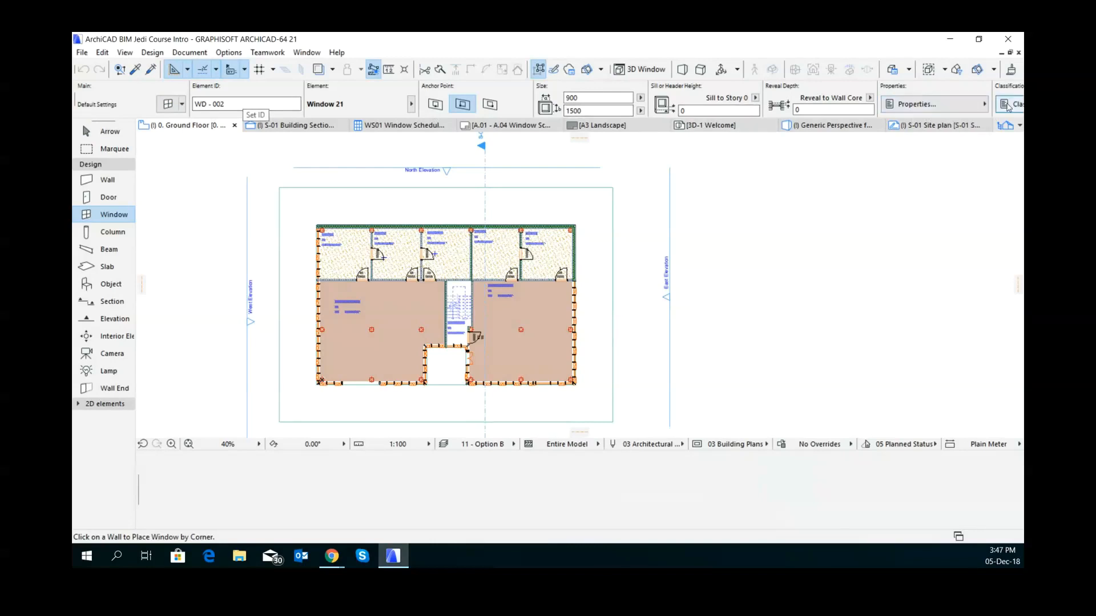
{"action": "scroll", "coordinate": [892, 104], "scroll_direction": "down", "scroll_amount": 10}
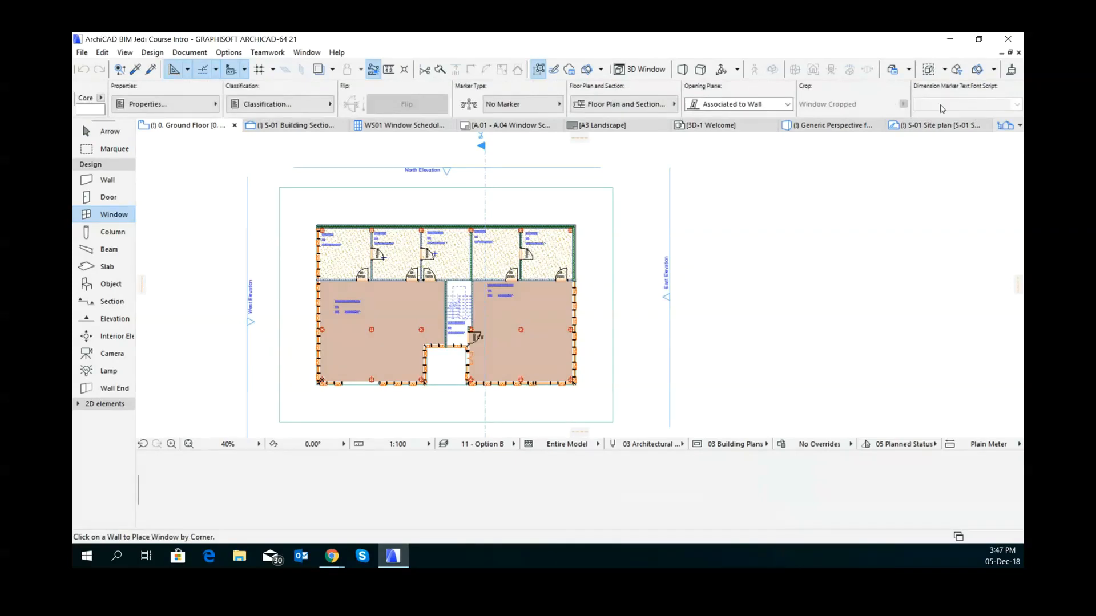
{"action": "scroll", "coordinate": [942, 109], "scroll_direction": "up", "scroll_amount": 10}
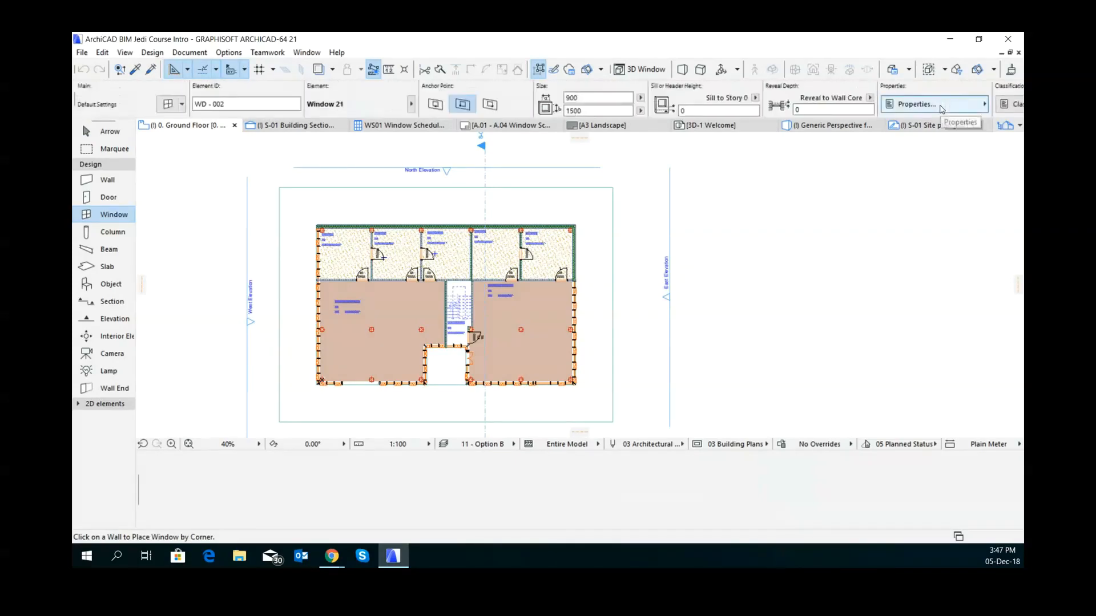
{"action": "left_click", "coordinate": [254, 103]}
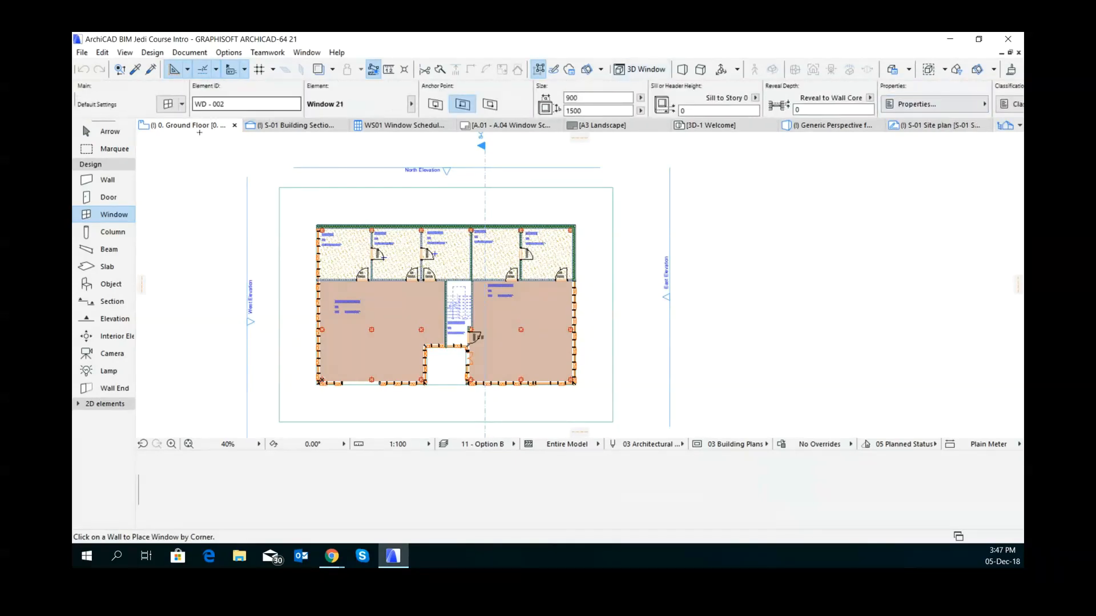
- Show the Coordinates palette and dock it just above the status bar, and undock and close the empty Surface Painter palette
{"action": "left_click", "coordinate": [226, 53]}
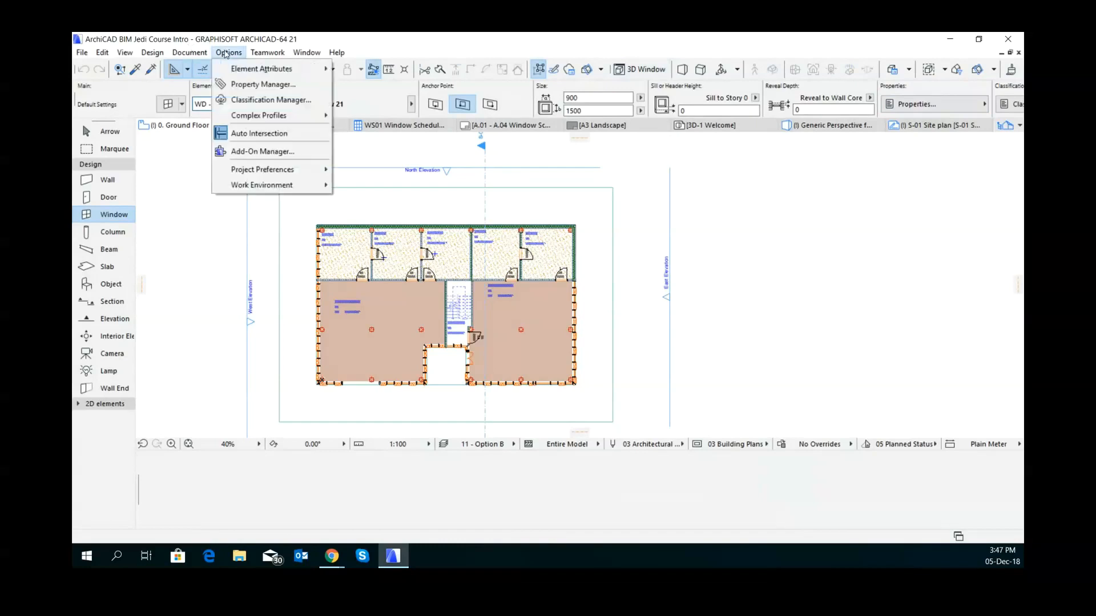
{"action": "mouse_move", "coordinate": [310, 54]}
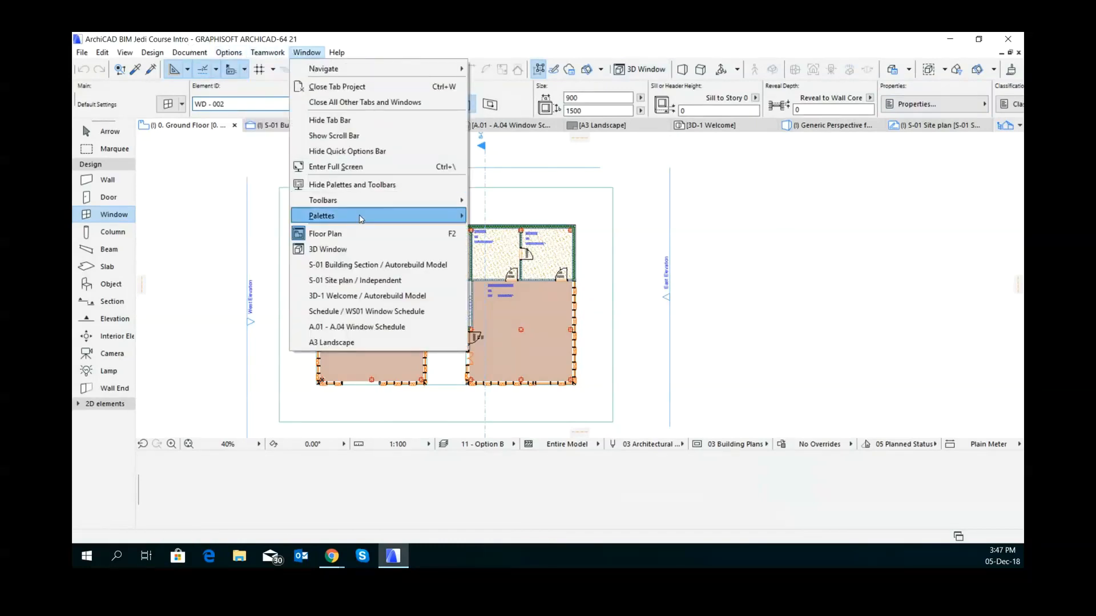
{"action": "mouse_move", "coordinate": [359, 218]}
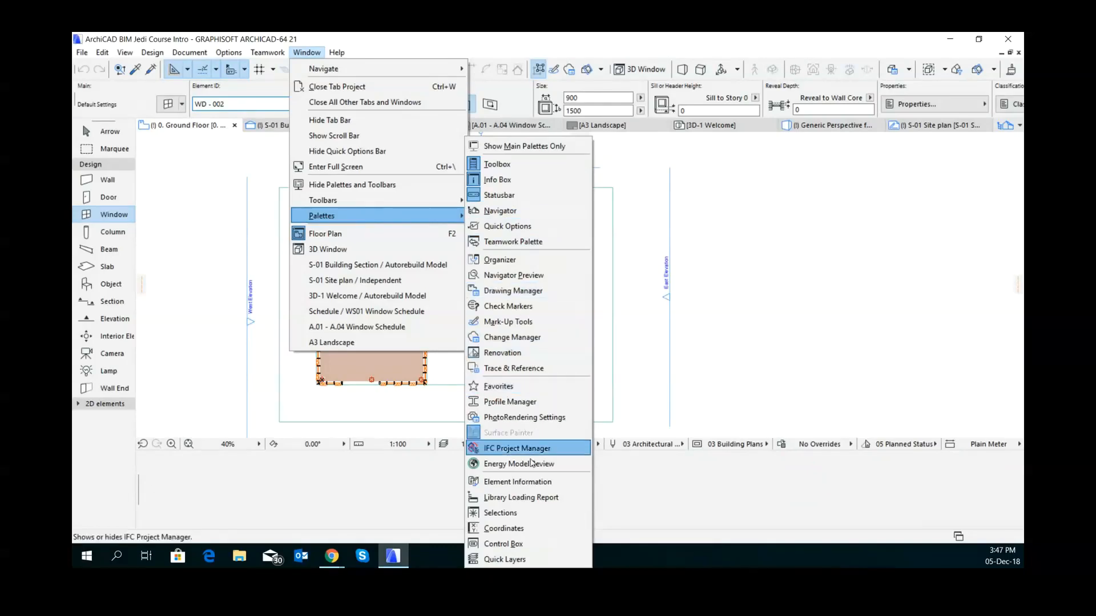
{"action": "left_click", "coordinate": [513, 529]}
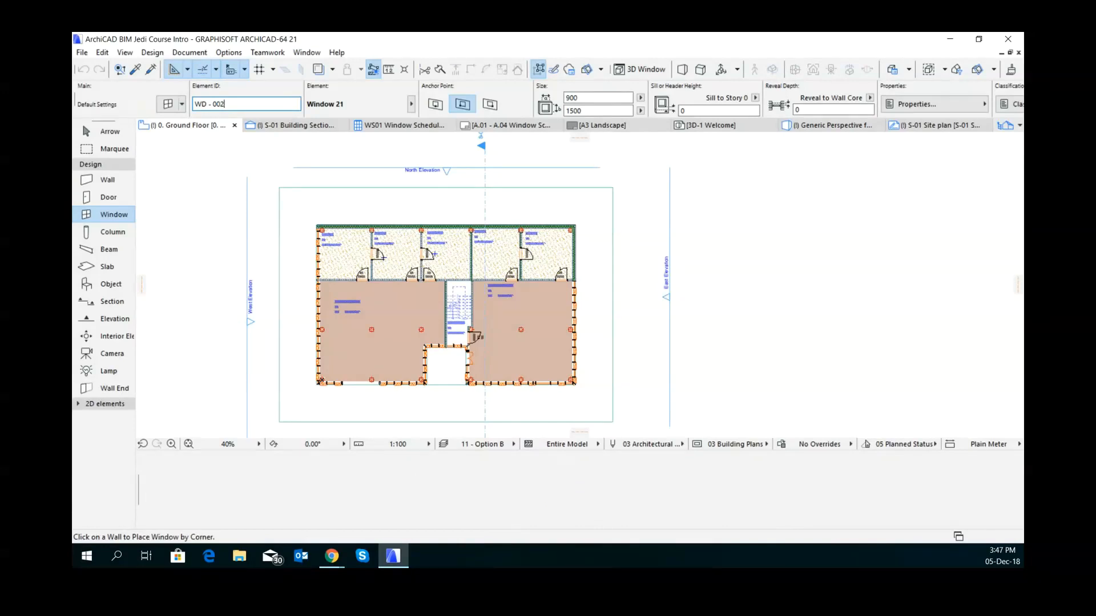
{"action": "left_click_drag", "start_coordinate": [1021, 143], "coordinate": [94, 530]}
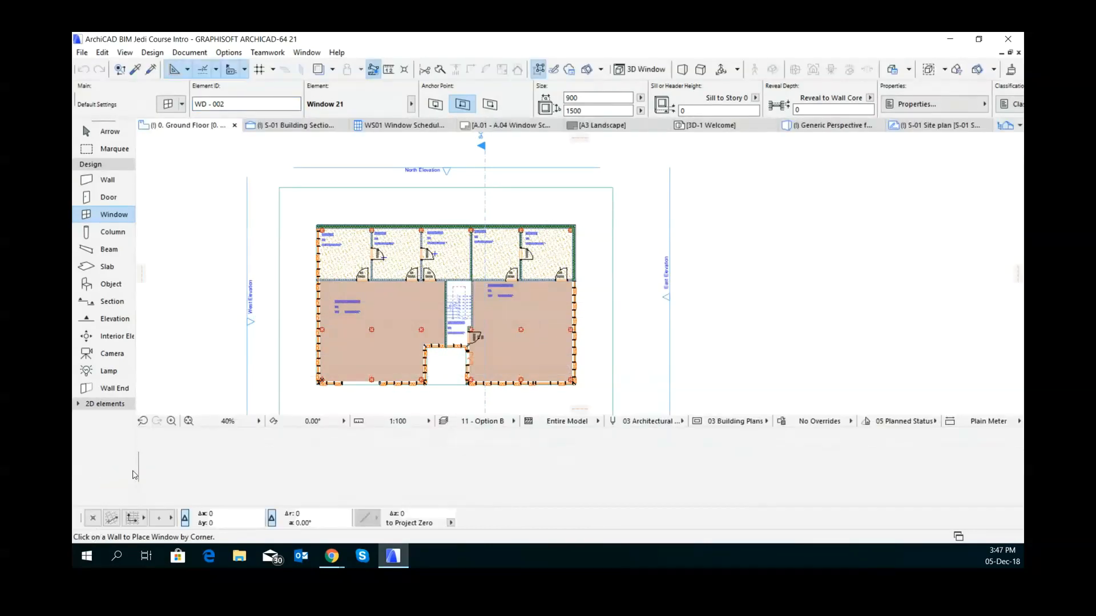
{"action": "mouse_move", "coordinate": [138, 465]}
{"action": "left_mouse_down"}
{"action": "mouse_move", "coordinate": [237, 460]}
{"action": "mouse_move", "coordinate": [245, 509]}
{"action": "left_mouse_up"}
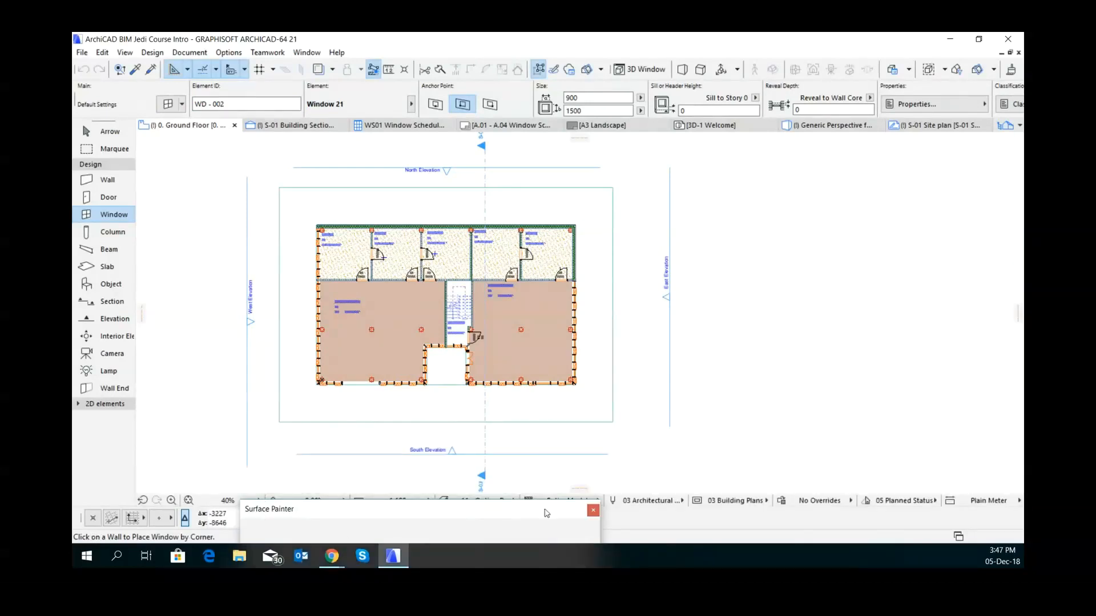
{"action": "left_click", "coordinate": [594, 509]}
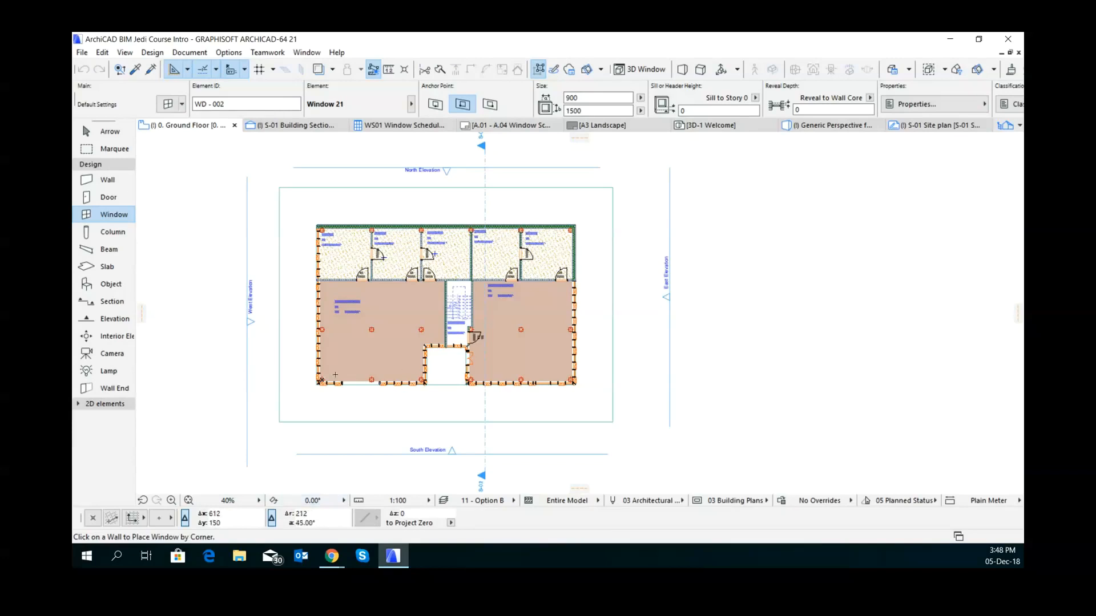
- Show the Control Box palette and dock it in the same row beside the Coordinates palette
{"action": "scroll", "coordinate": [334, 375], "scroll_direction": "up", "scroll_amount": 5}
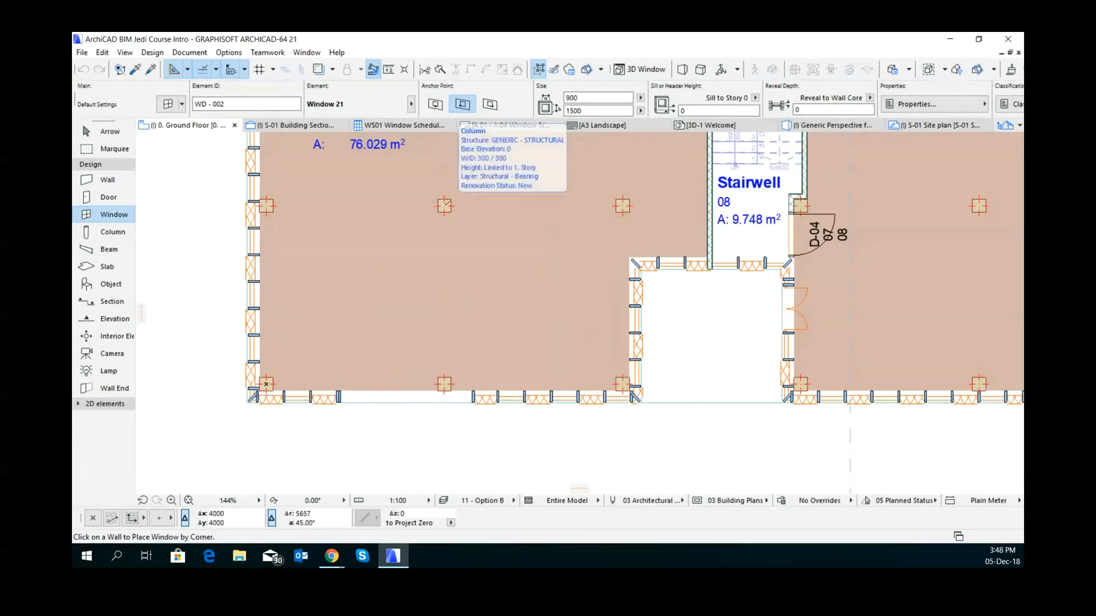
{"action": "scroll", "coordinate": [444, 205], "scroll_direction": "down", "scroll_amount": 3}
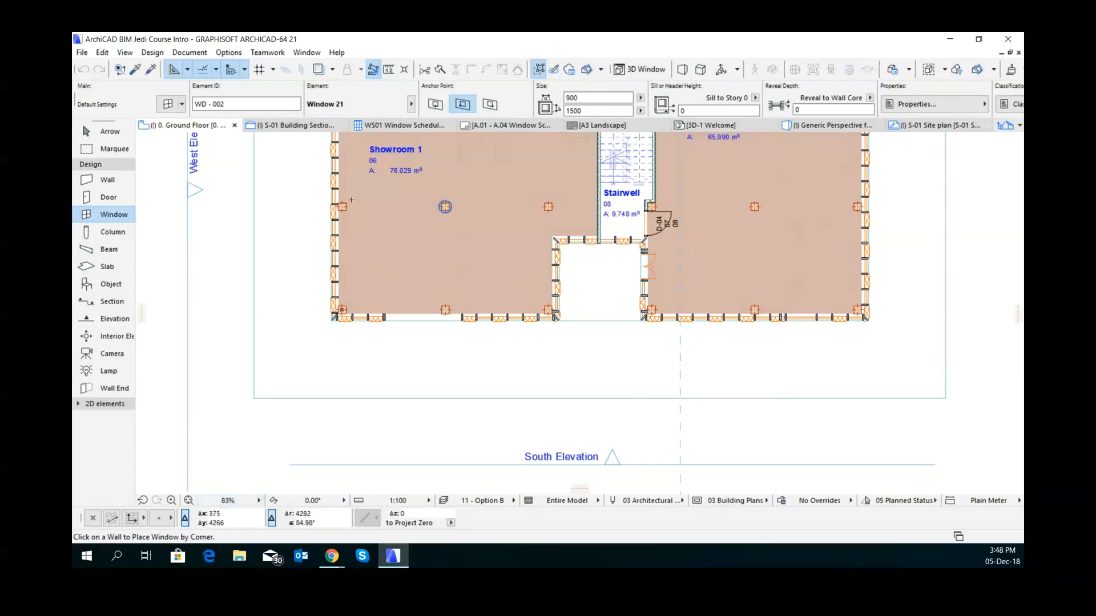
{"action": "left_click", "coordinate": [307, 52]}
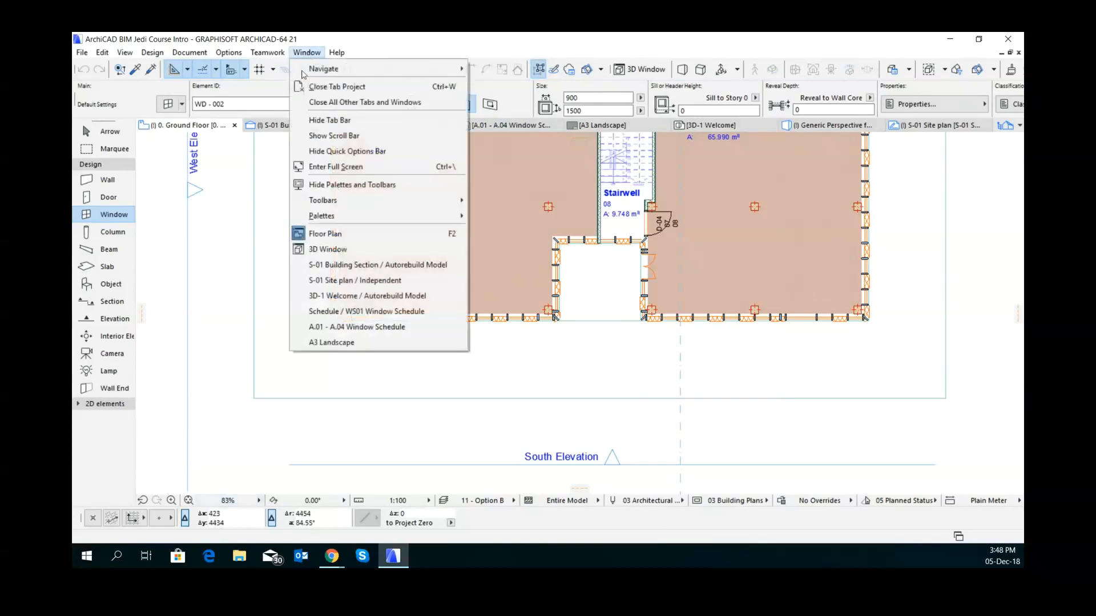
{"action": "mouse_move", "coordinate": [342, 215]}
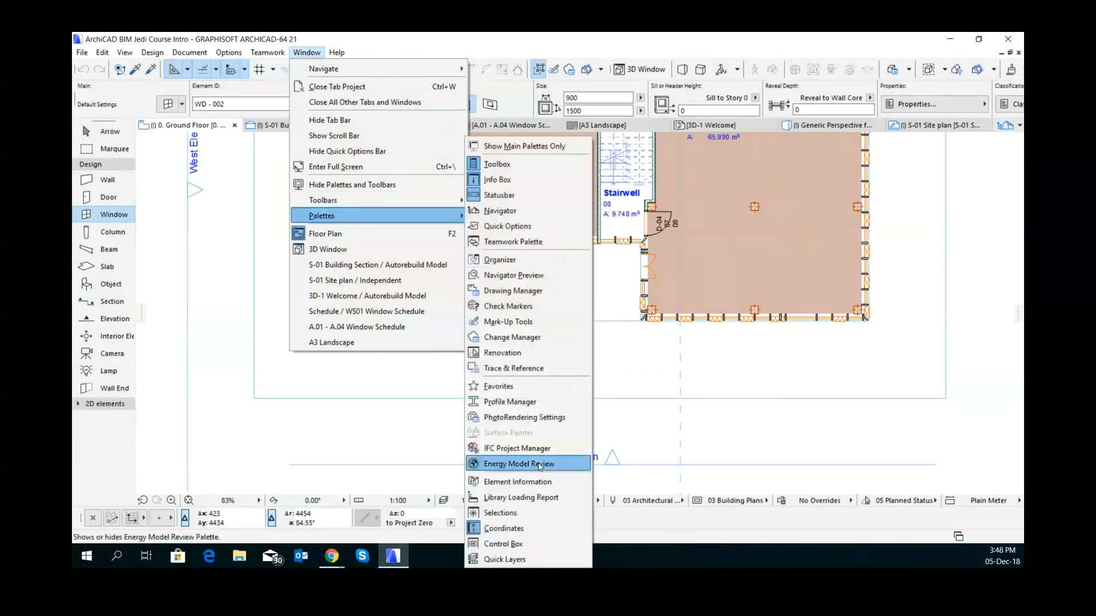
{"action": "left_click", "coordinate": [510, 544]}
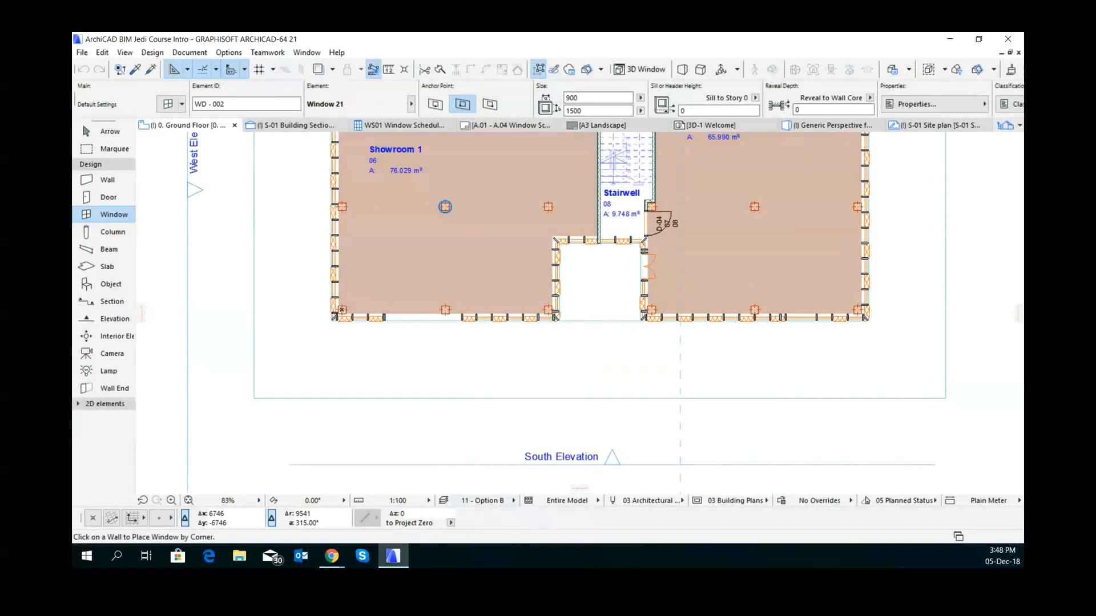
{"action": "left_click_drag", "start_coordinate": [1019, 69], "coordinate": [472, 520]}
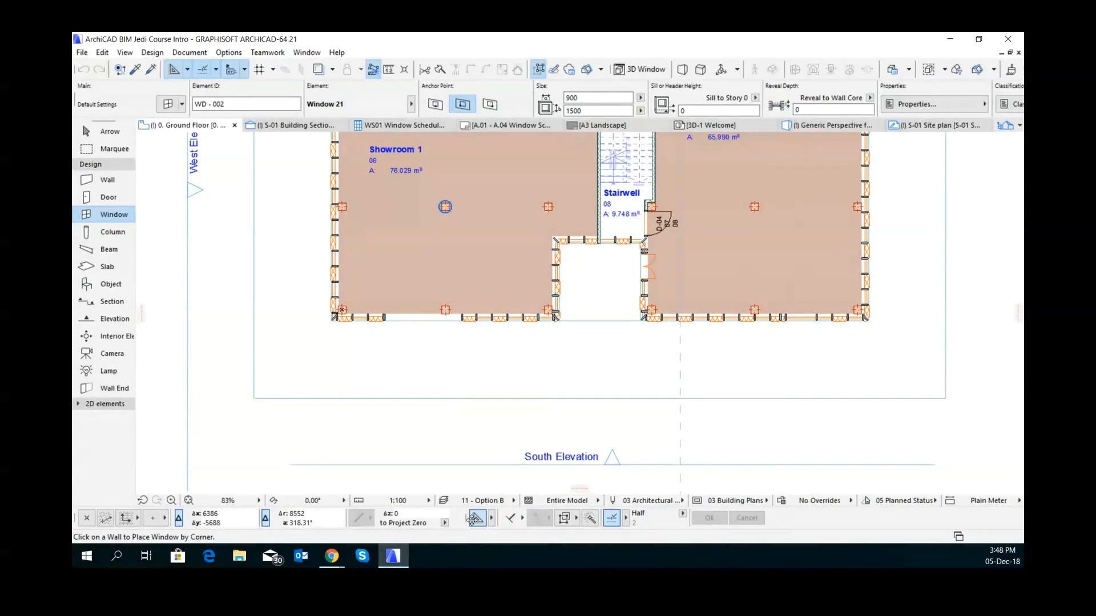
- Examine the Control Box's relative construction methods, its snap guide and snap point options, and the choices for dividing snap points
{"action": "left_click", "coordinate": [510, 520]}
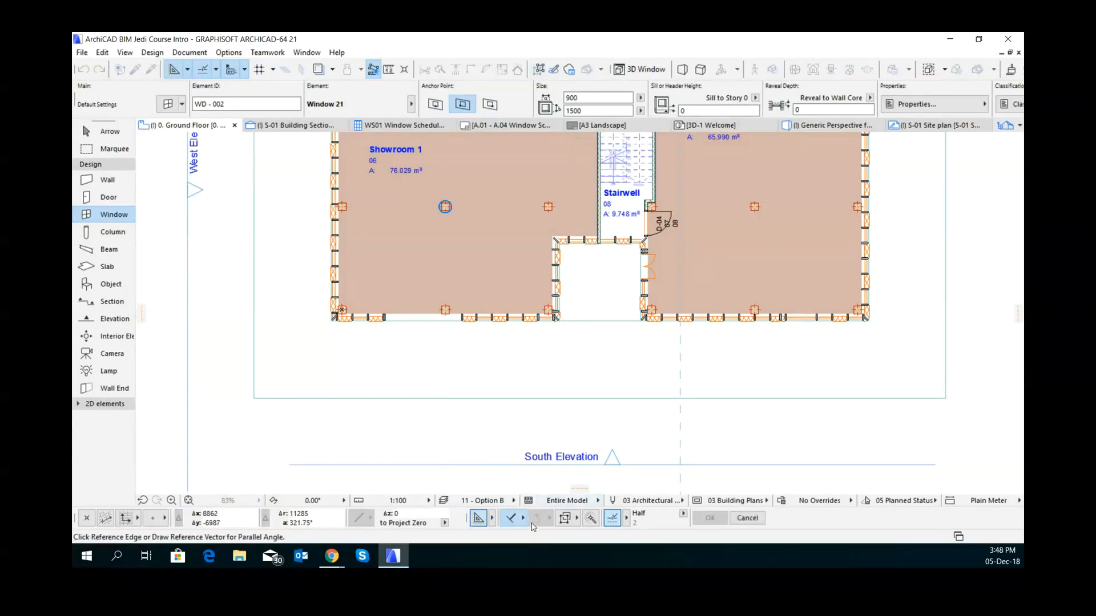
{"action": "left_click", "coordinate": [523, 521]}
{"action": "left_click", "coordinate": [523, 522]}
{"action": "left_click", "coordinate": [626, 519]}
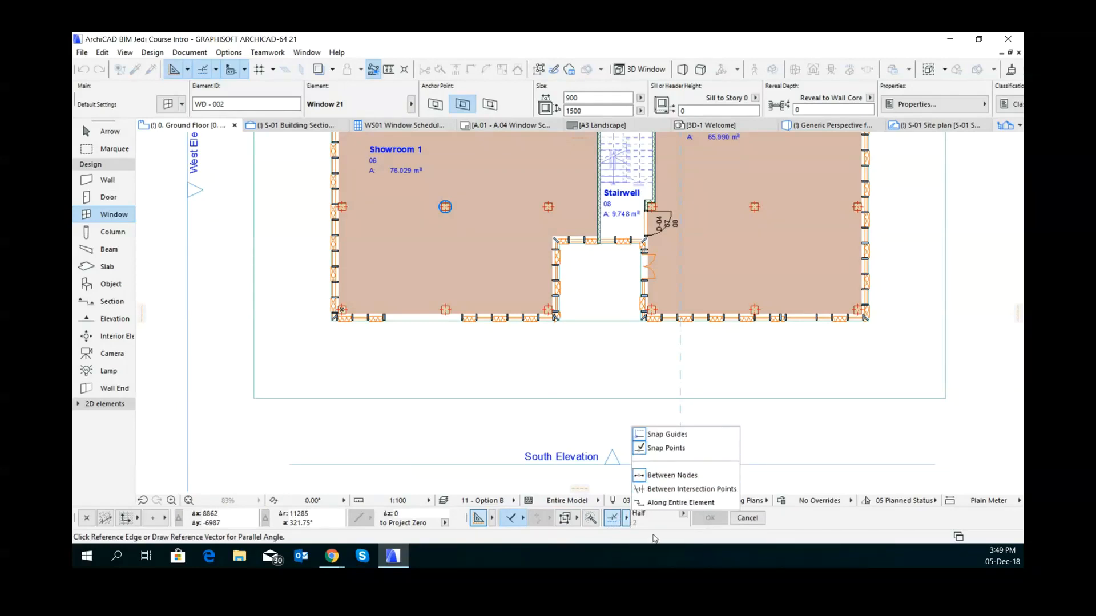
{"action": "left_click", "coordinate": [686, 513]}
{"action": "left_click", "coordinate": [684, 514]}
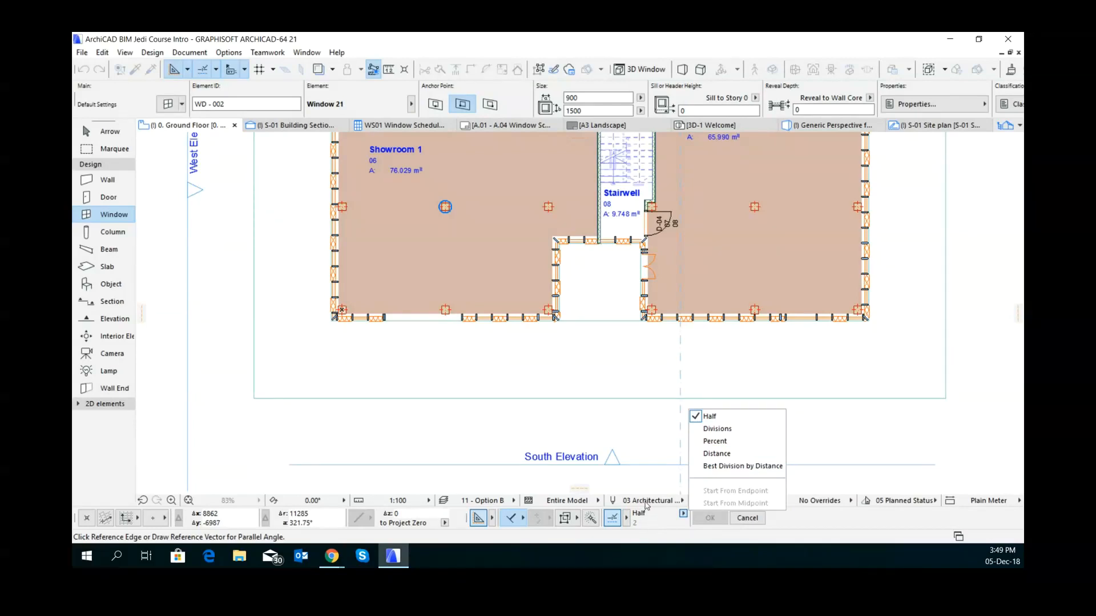
{"action": "left_click", "coordinate": [642, 437]}
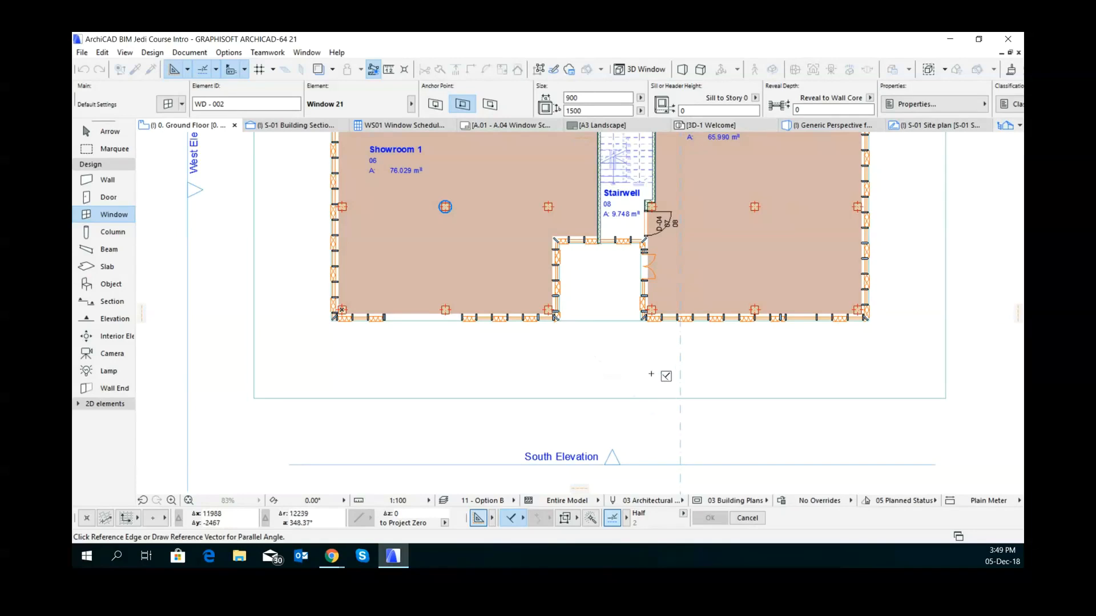
- Cancel the pending relative construction, return to the Arrow tool and look at the project map in the pop-up Navigator
{"action": "key", "text": "Escape"}
{"action": "key", "text": "Escape"}
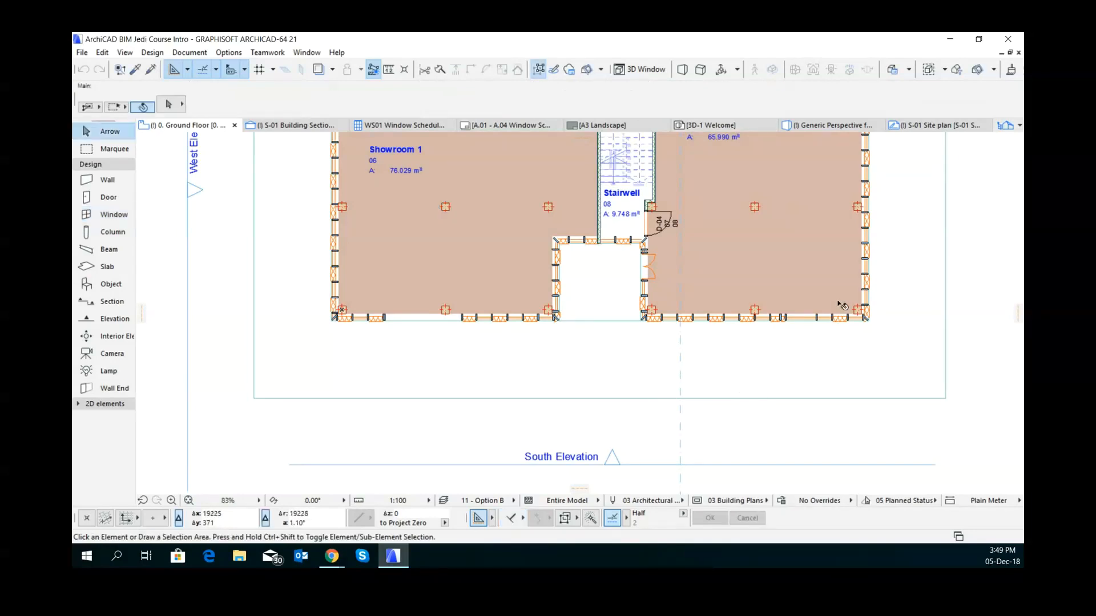
{"action": "left_click", "coordinate": [1018, 128]}
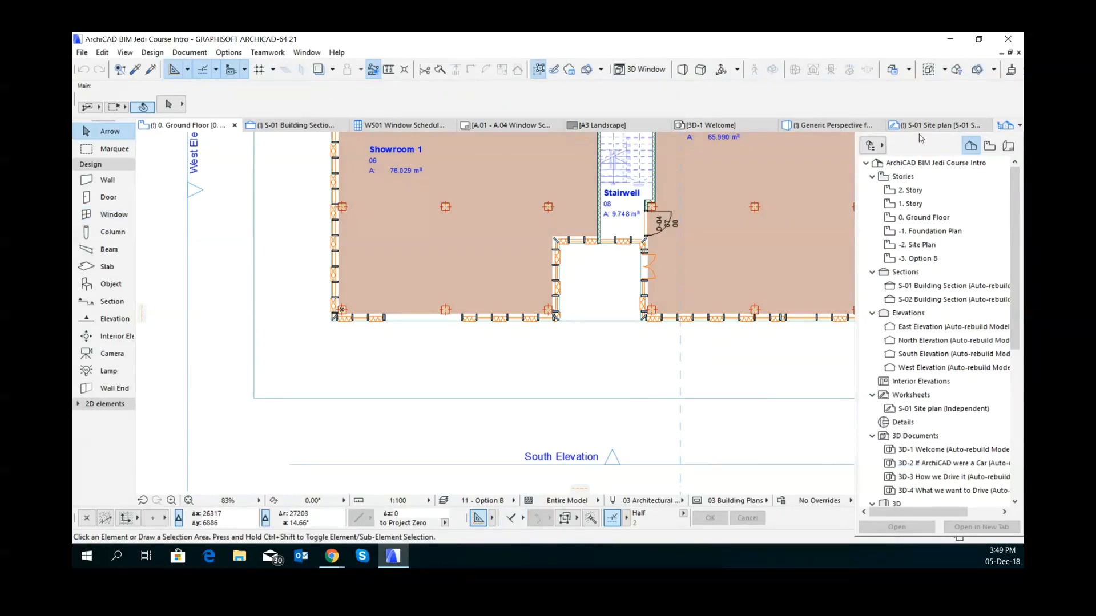
{"action": "left_click", "coordinate": [1012, 129]}
{"action": "left_click", "coordinate": [1012, 129]}
{"action": "scroll", "coordinate": [708, 320], "scroll_direction": "down", "scroll_amount": 1}
{"action": "middle_click_drag", "start_coordinate": [663, 311], "coordinate": [597, 386]}
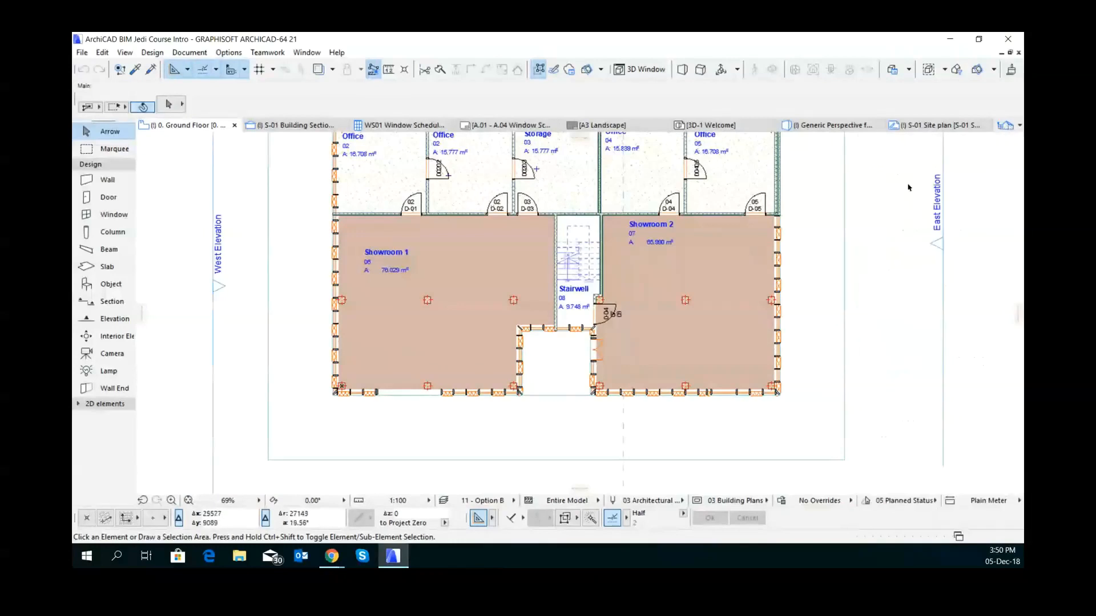
- Switch the pop-up Navigator to the permanently shown Navigator palette and select the -2. Site Plan view in the View Map
{"action": "mouse_move", "coordinate": [1020, 129]}
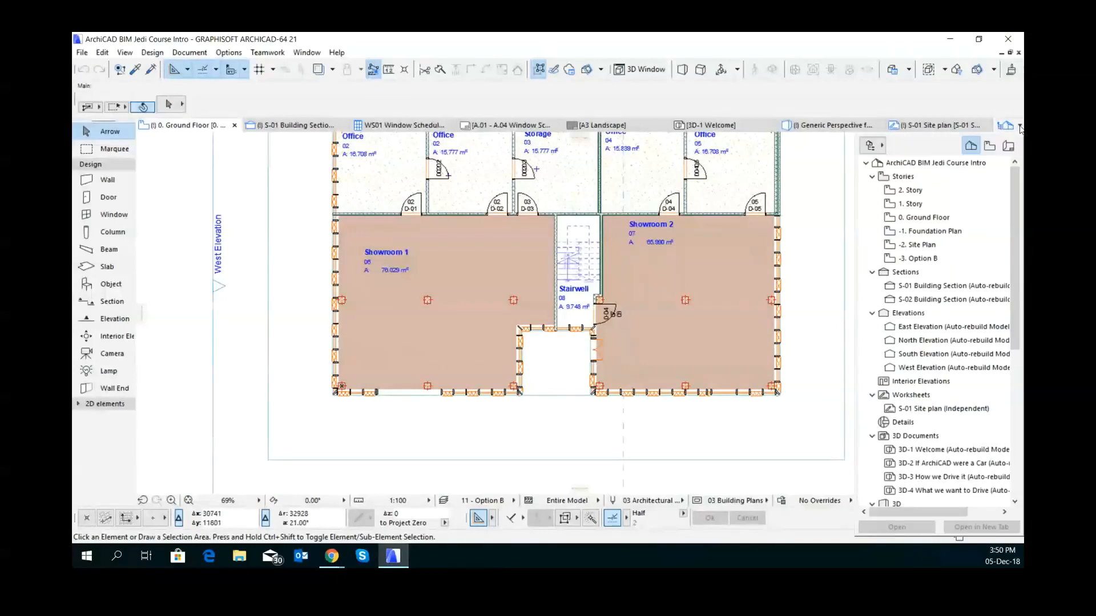
{"action": "left_click", "coordinate": [871, 147]}
{"action": "left_click", "coordinate": [917, 144]}
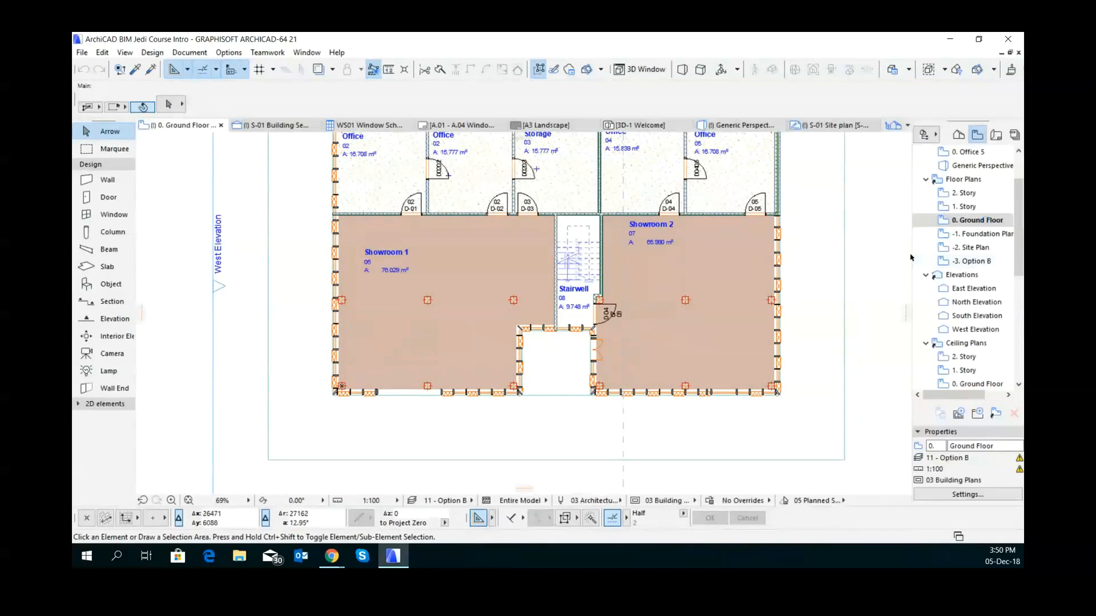
{"action": "left_click", "coordinate": [930, 251]}
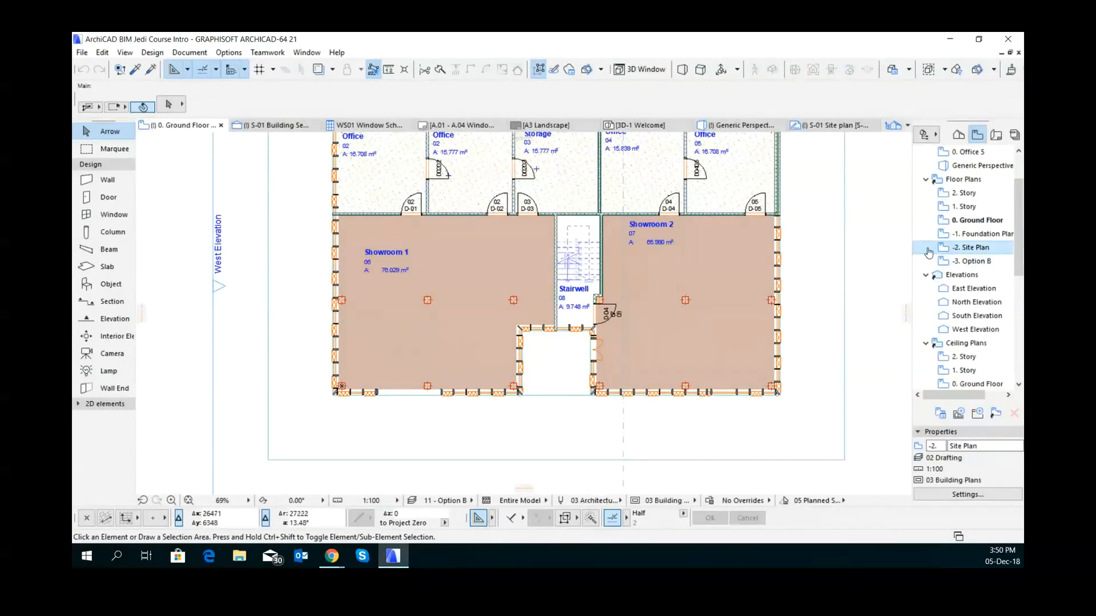
{"action": "left_click", "coordinate": [866, 179]}
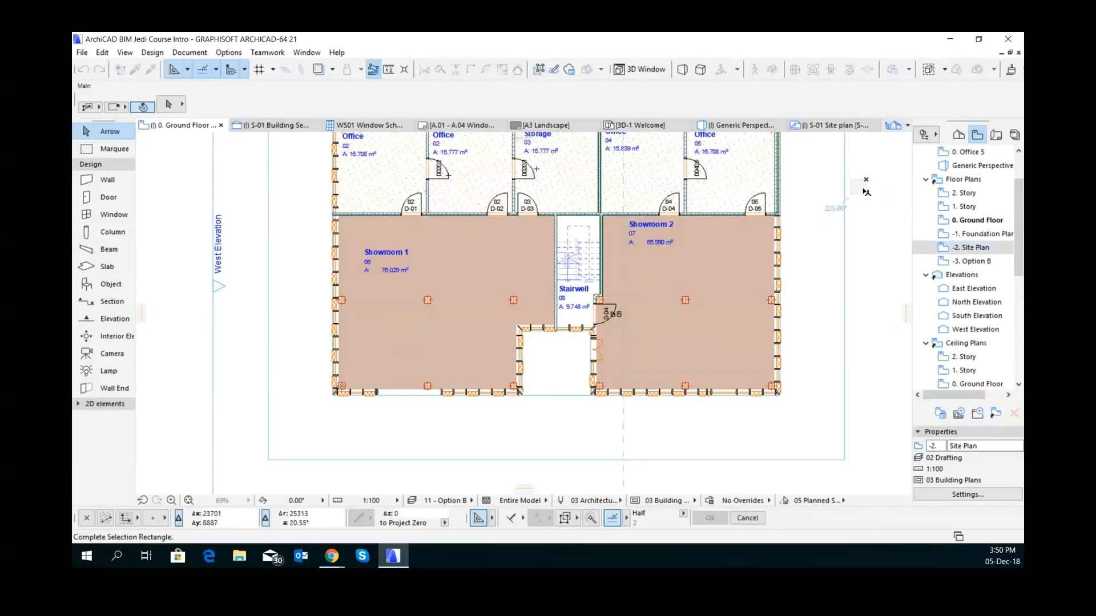
{"action": "left_click", "coordinate": [848, 231]}
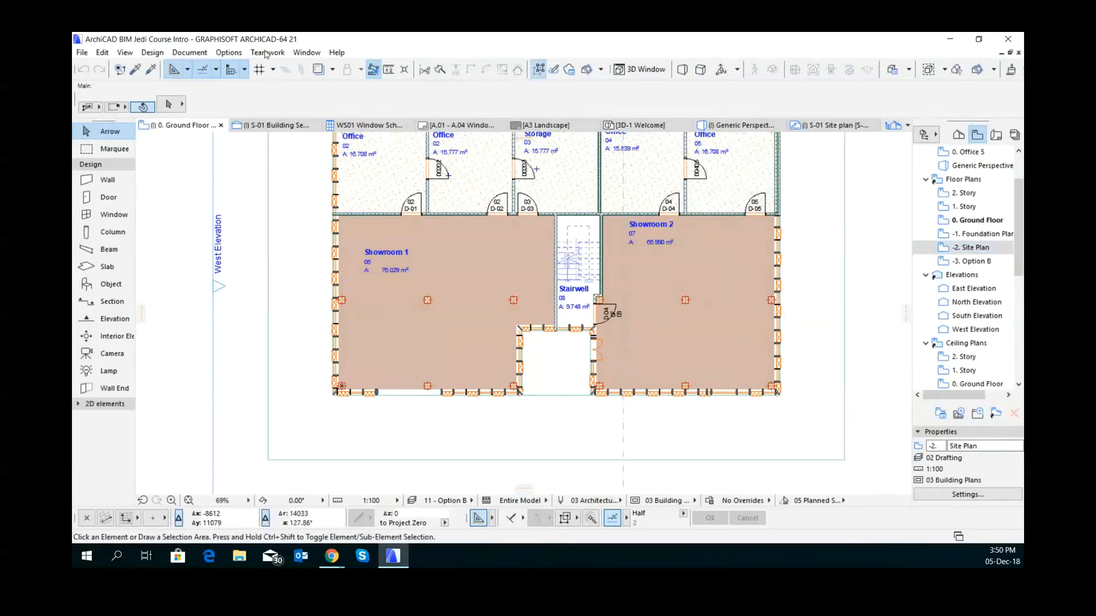
- Open the Work Environment settings and display the options for stored Work Environment Profiles
{"action": "left_click", "coordinate": [228, 52]}
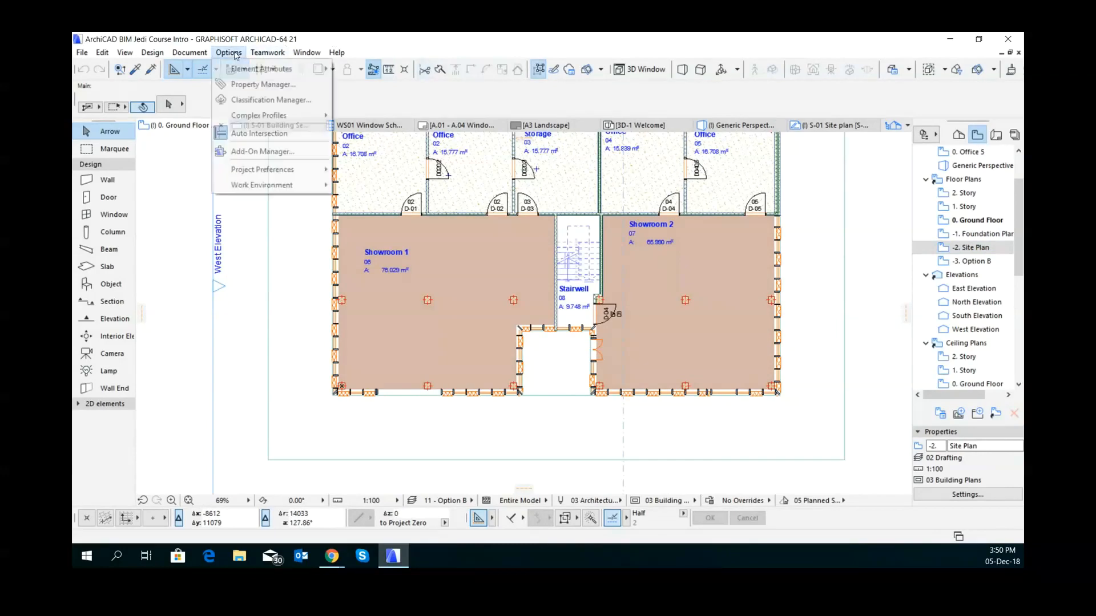
{"action": "mouse_move", "coordinate": [256, 184]}
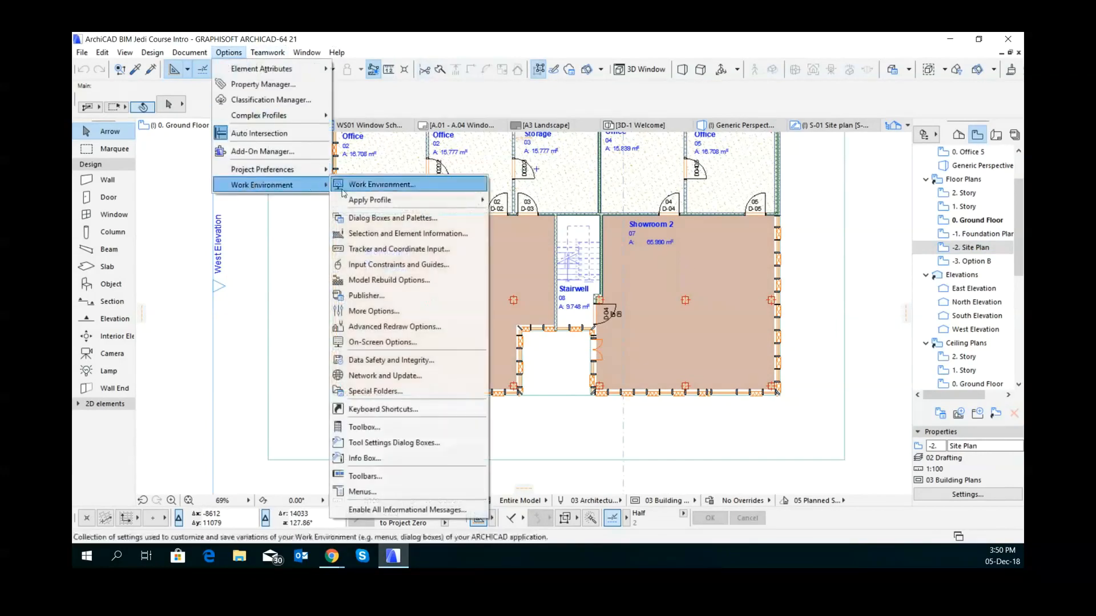
{"action": "left_click", "coordinate": [375, 186]}
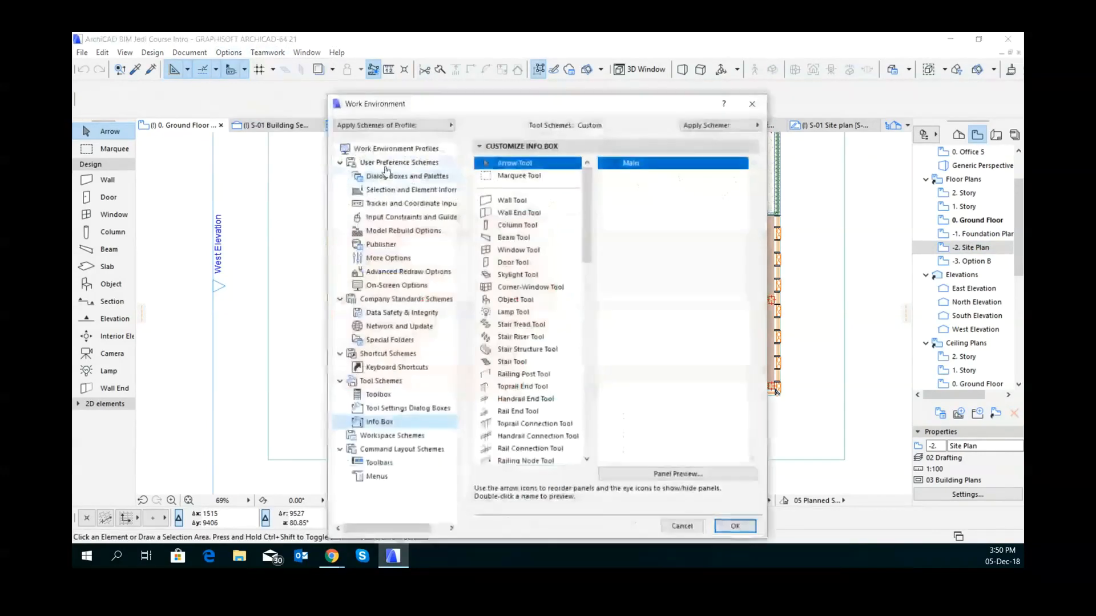
{"action": "left_click", "coordinate": [396, 125]}
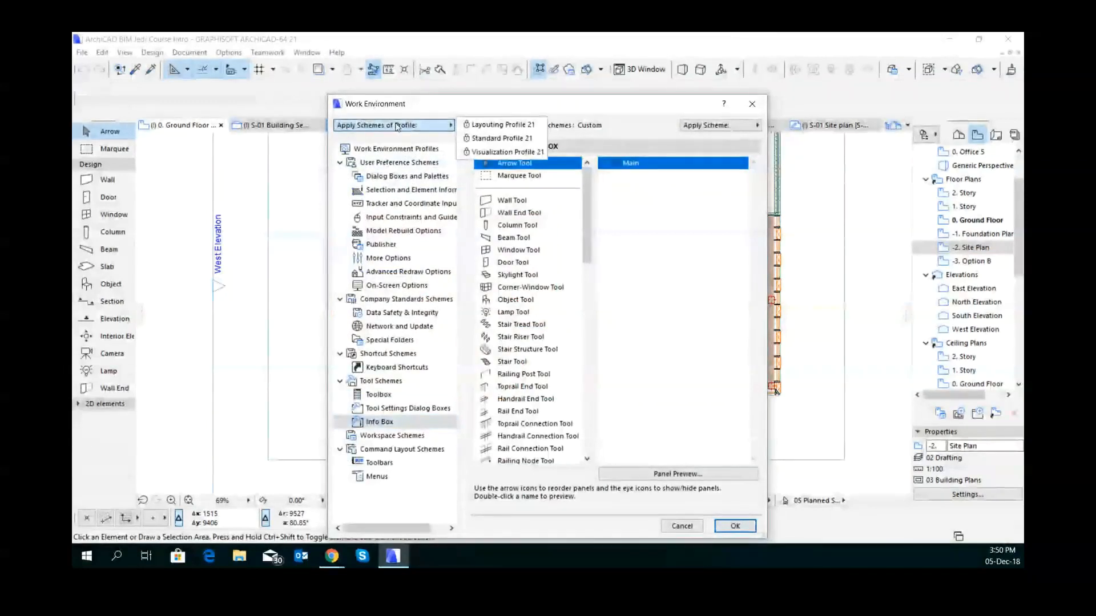
{"action": "left_click", "coordinate": [397, 150]}
{"action": "left_click", "coordinate": [397, 150]}
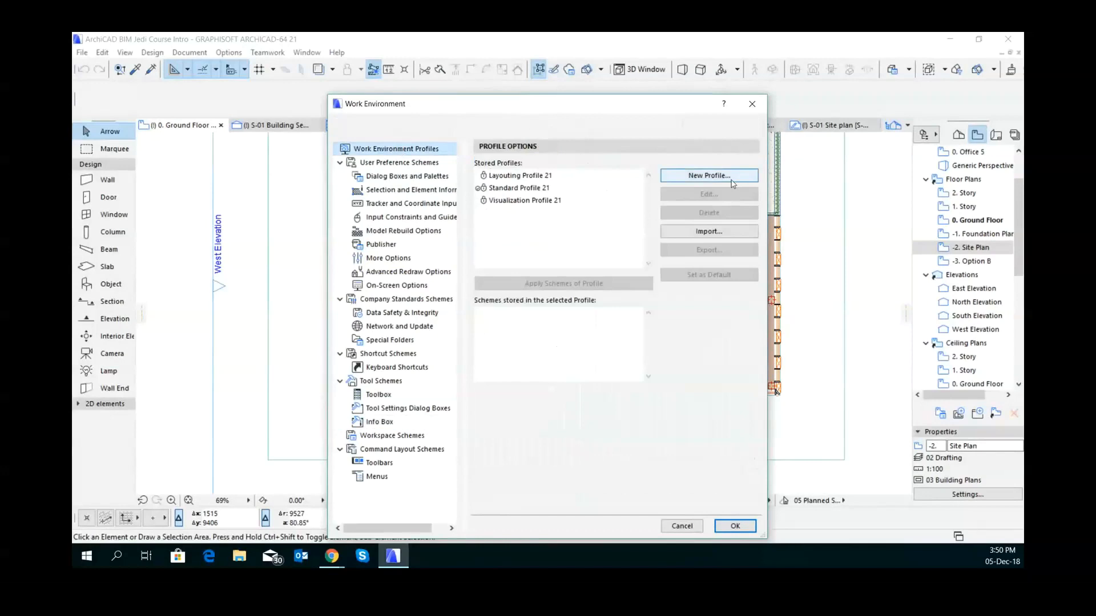
- Start a new Work Environment profile and name it with the owner's first name in possessive form followed by "Profile"
{"action": "left_click", "coordinate": [710, 176]}
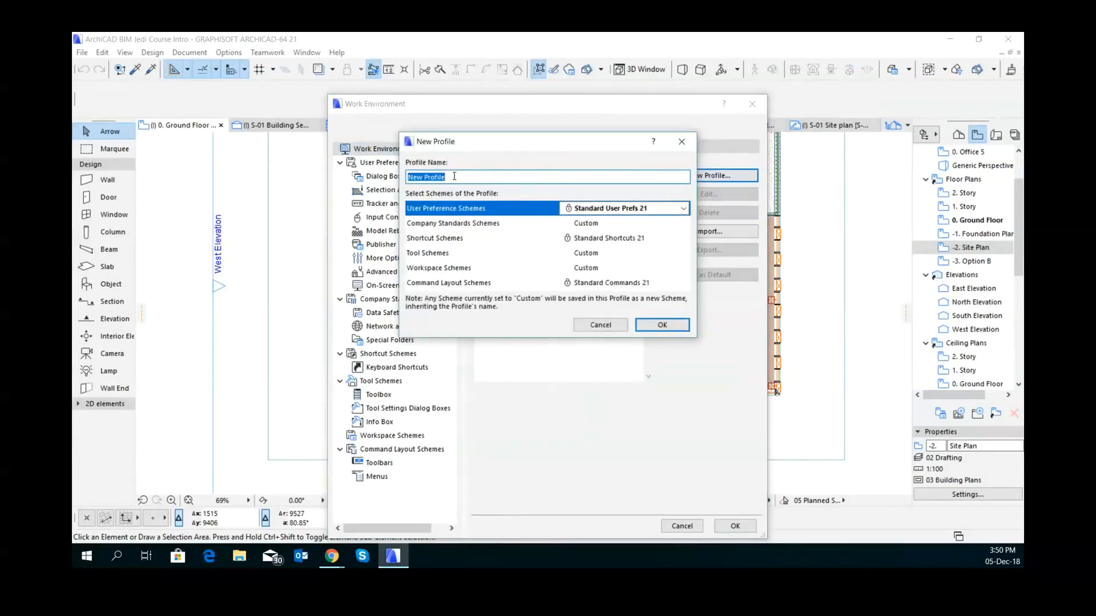
{"action": "type", "text": "Tony\\s"}
{"action": "key", "text": "BackSpace"}
{"action": "key", "text": "BackSpace"}
{"action": "type", "text": "s Profile"}
{"action": "left_click_drag", "start_coordinate": [597, 142], "coordinate": [589, 235]}
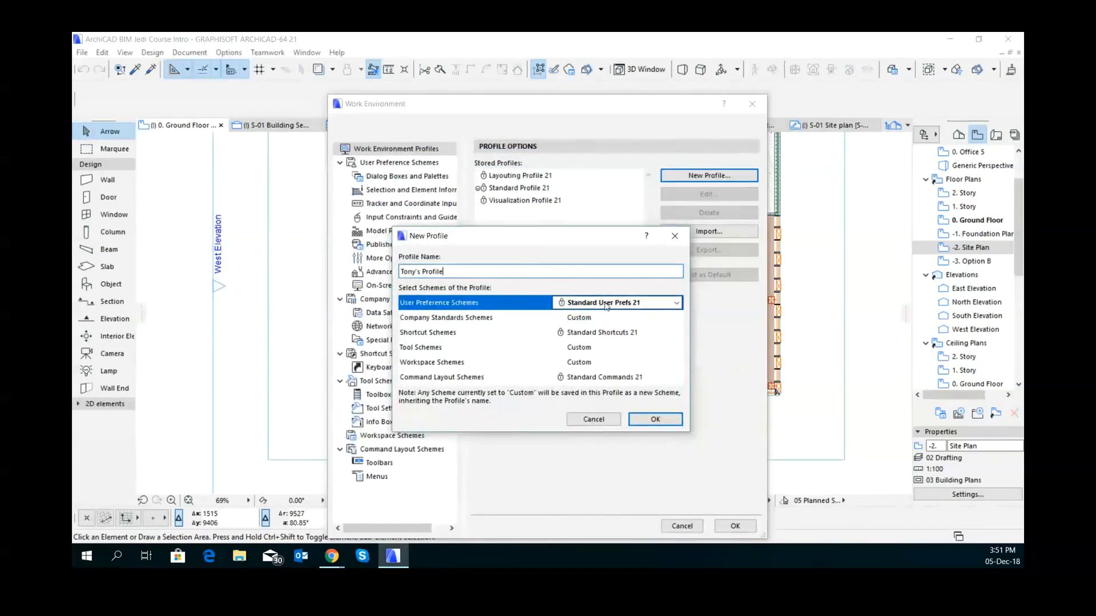
- Review the new profile's six schemes, create it with them as set, and save it after checking its stored schemes
{"action": "left_click", "coordinate": [596, 322]}
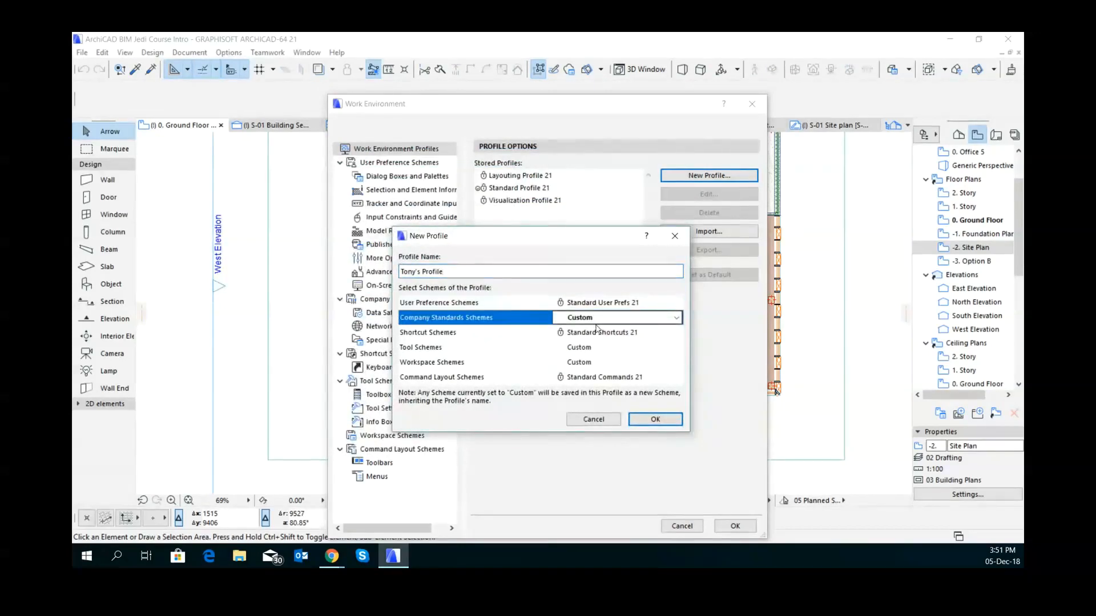
{"action": "left_click", "coordinate": [618, 336]}
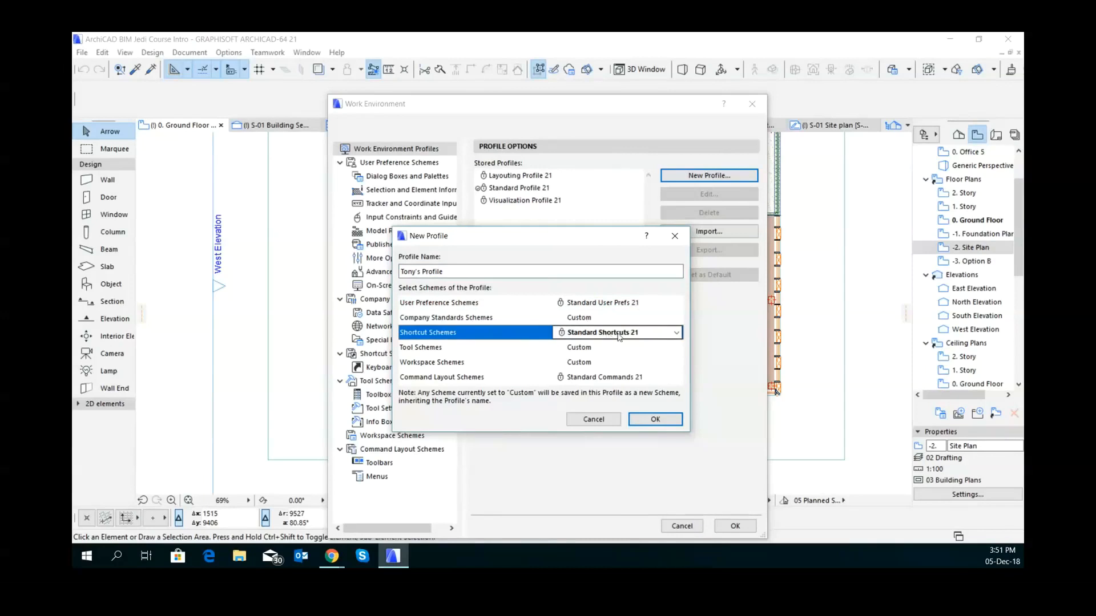
{"action": "left_click", "coordinate": [606, 352]}
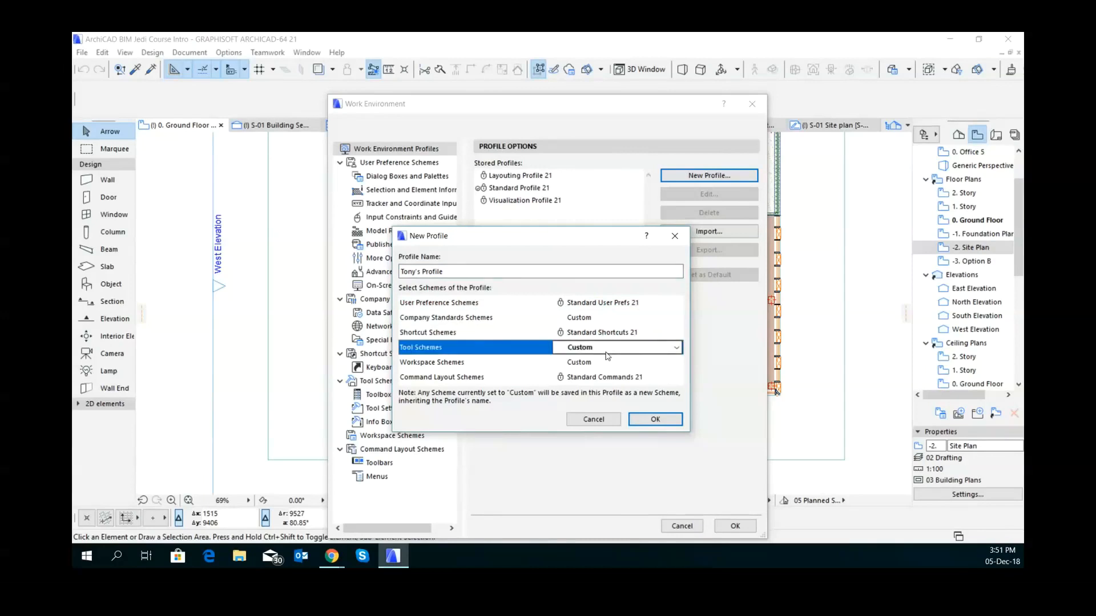
{"action": "left_click", "coordinate": [599, 366]}
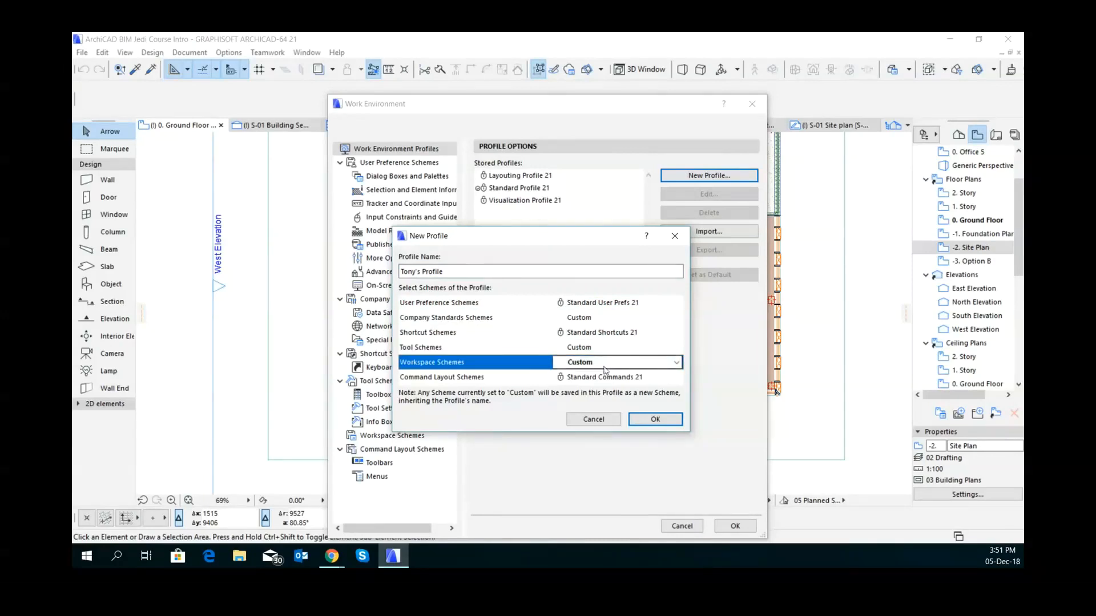
{"action": "left_click", "coordinate": [630, 379]}
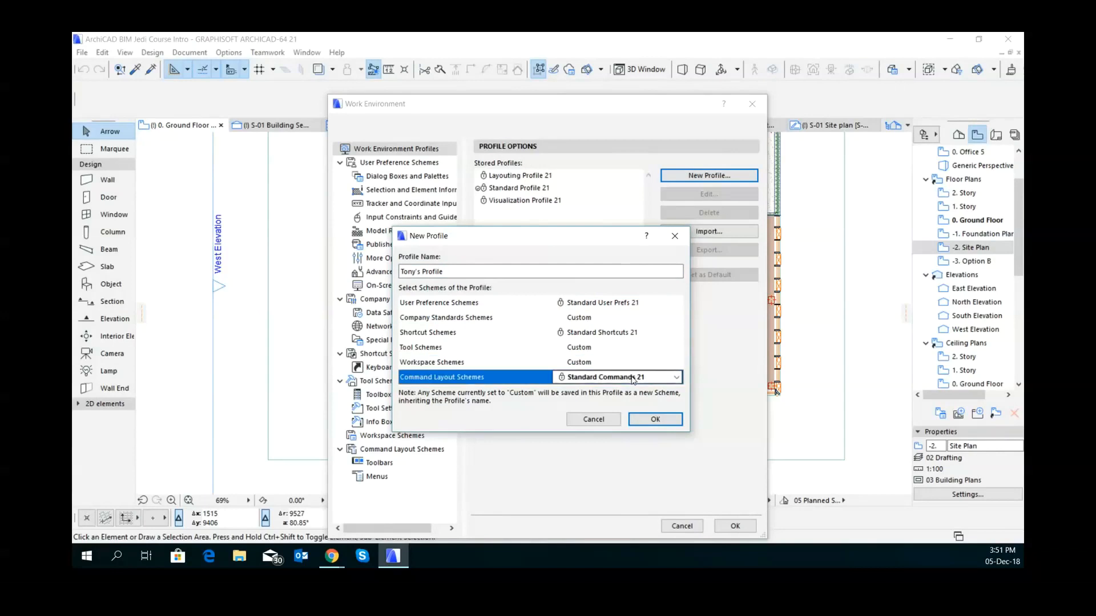
{"action": "left_click", "coordinate": [654, 419]}
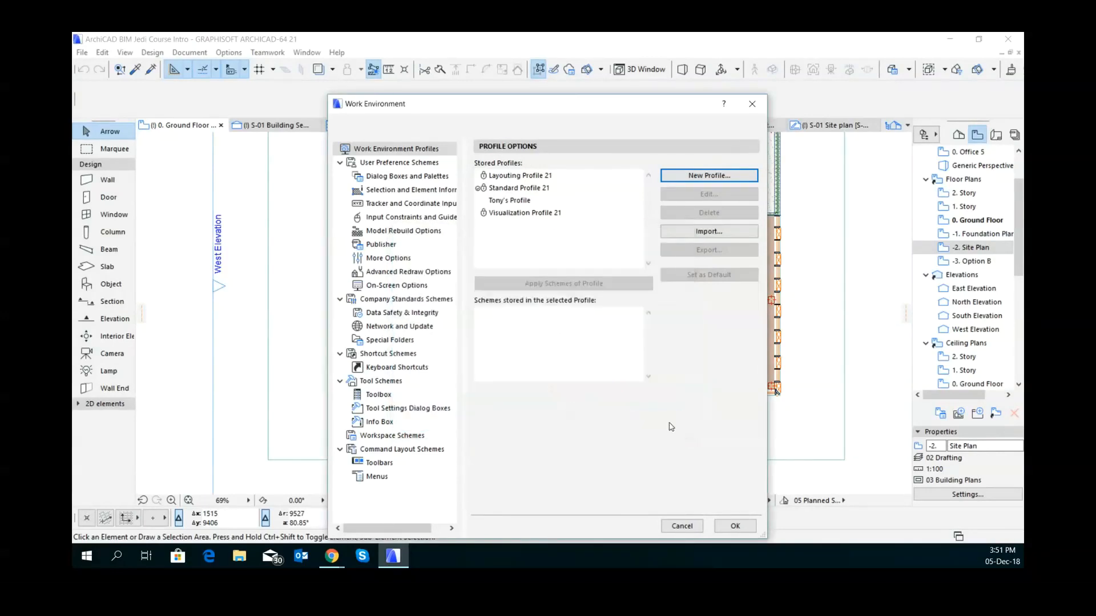
{"action": "left_click", "coordinate": [522, 202]}
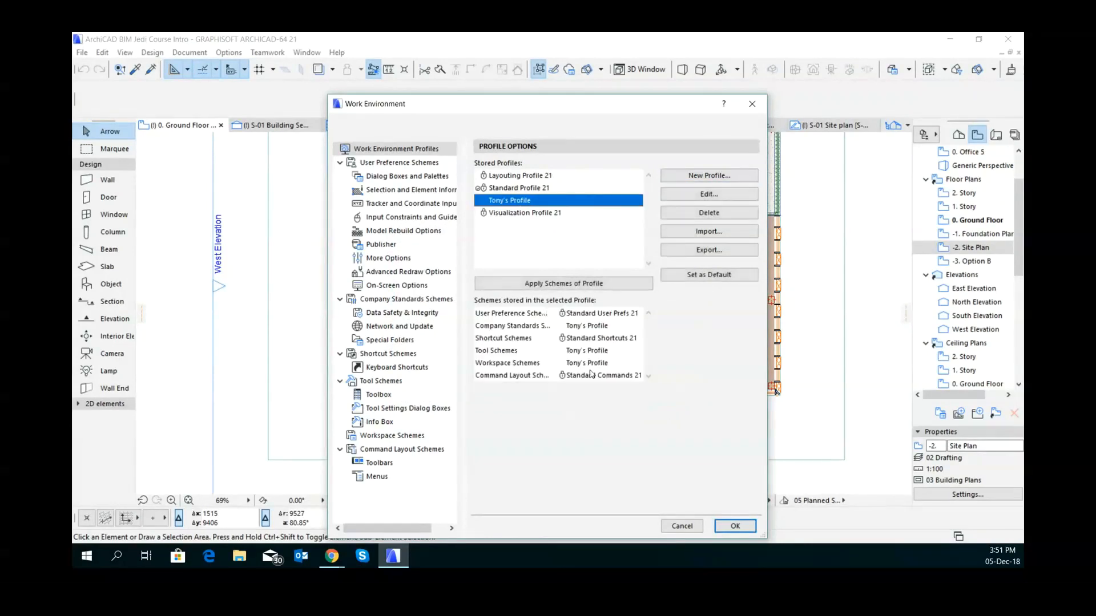
{"action": "left_click", "coordinate": [736, 526]}
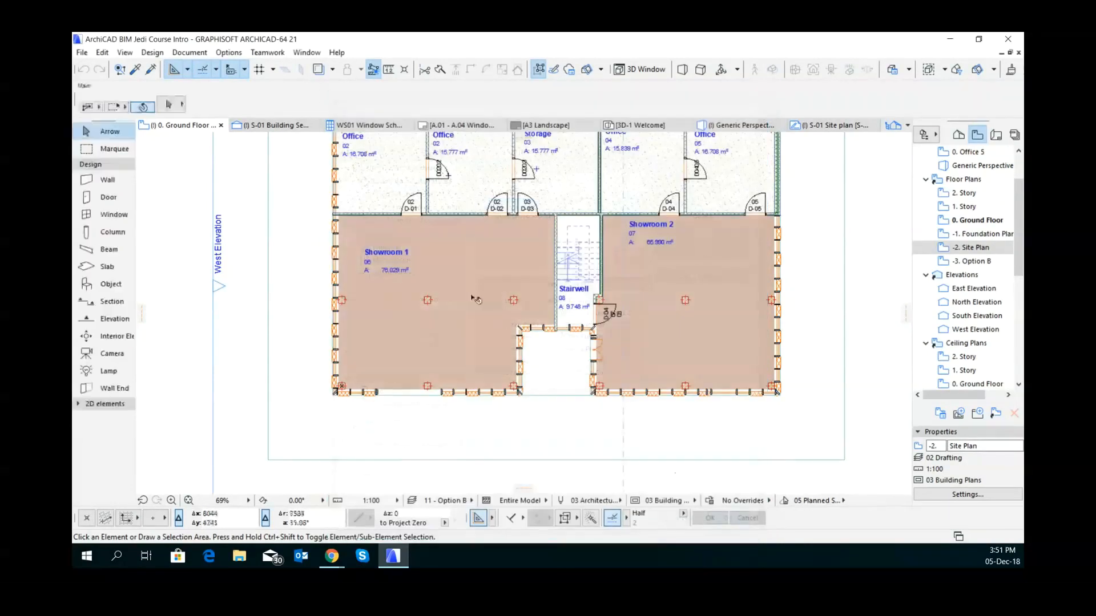
- Reopen the Work Environment profiles and examine the schemes stored in Standard Profile 21
{"action": "left_click", "coordinate": [222, 55]}
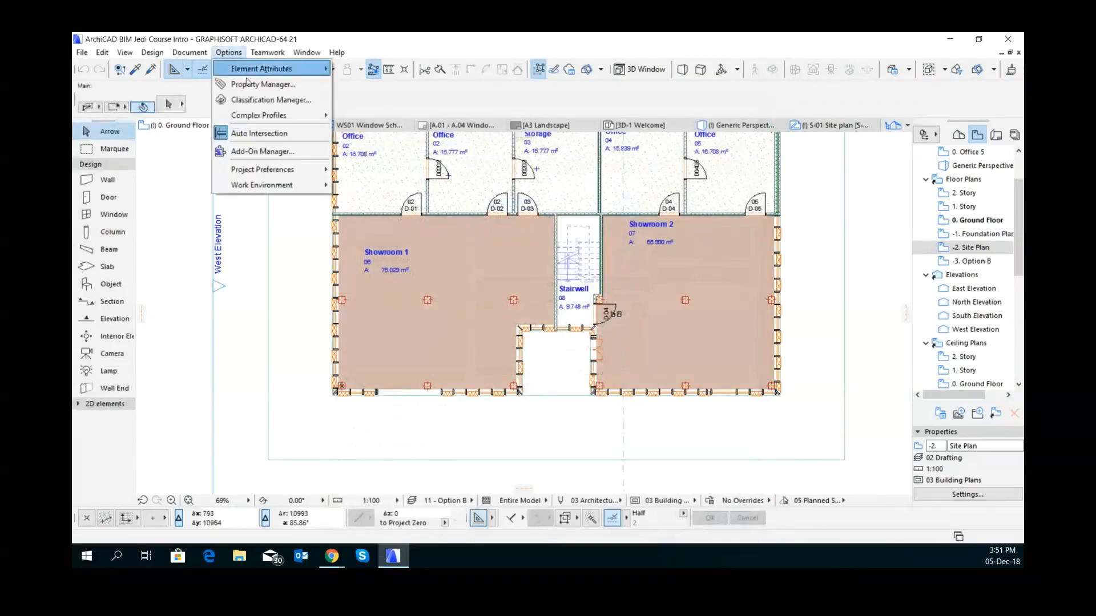
{"action": "mouse_move", "coordinate": [261, 186]}
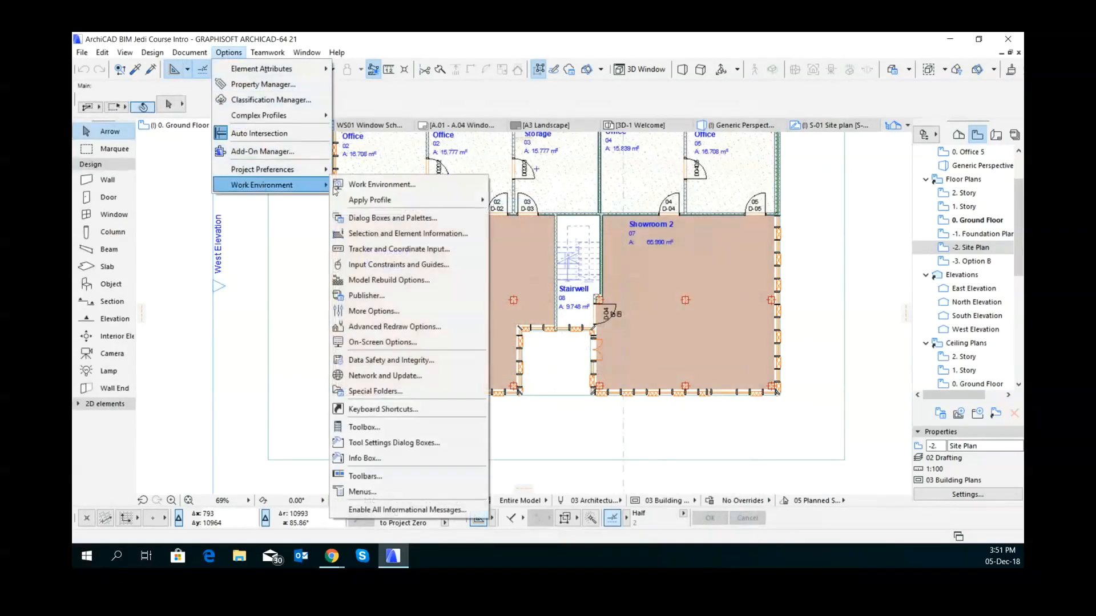
{"action": "left_click", "coordinate": [365, 187]}
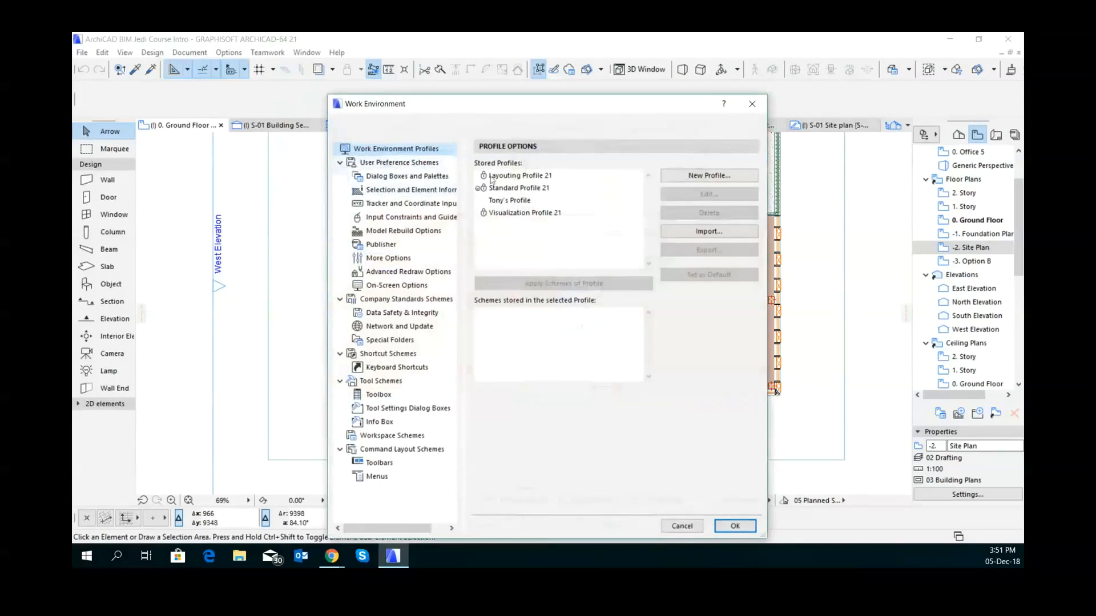
{"action": "left_click", "coordinate": [518, 189]}
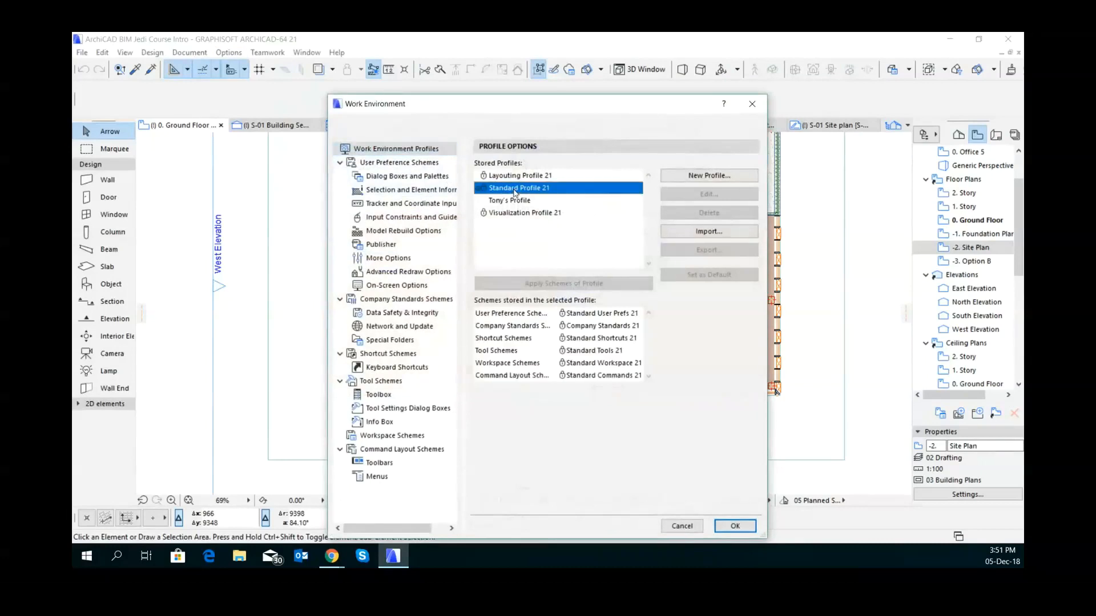
{"action": "left_click", "coordinate": [735, 526]}
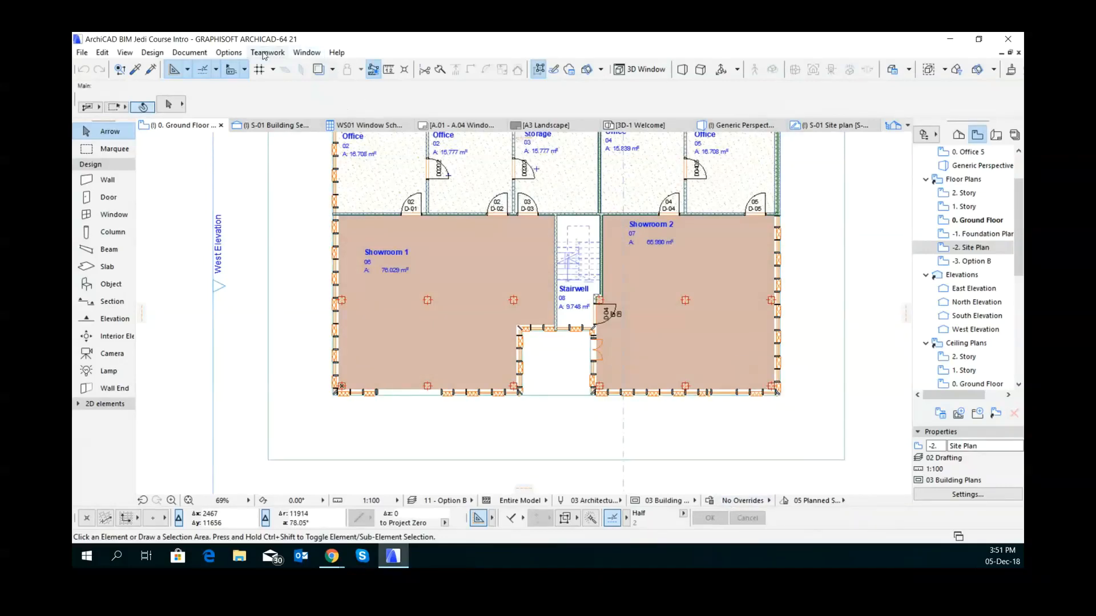
- Apply Layouting Profile 21 to the work environment
{"action": "left_click", "coordinate": [239, 54]}
{"action": "mouse_move", "coordinate": [262, 184]}
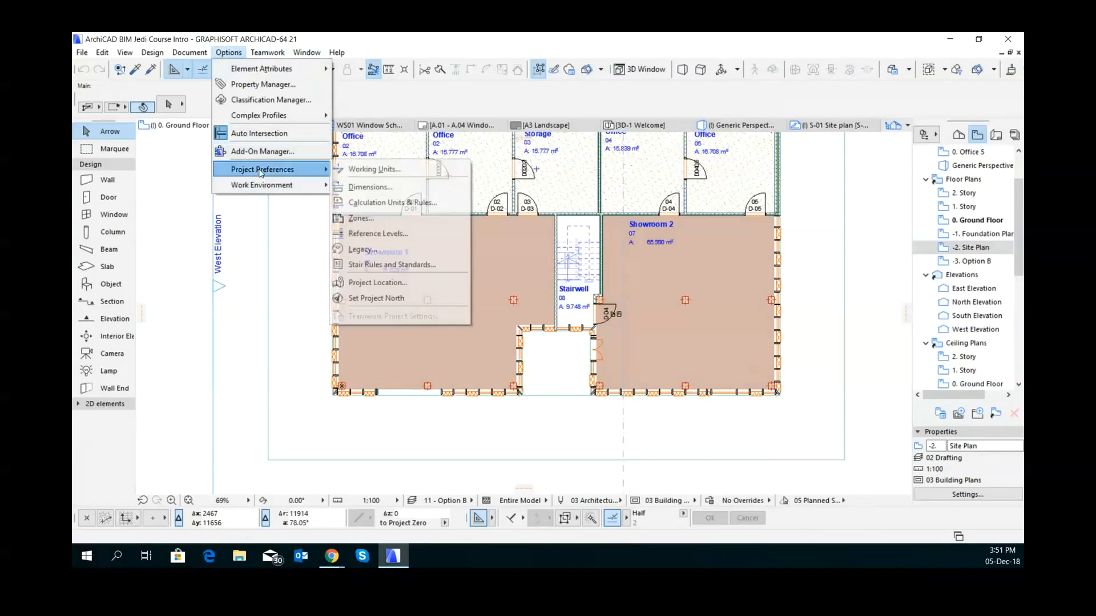
{"action": "mouse_move", "coordinate": [434, 199]}
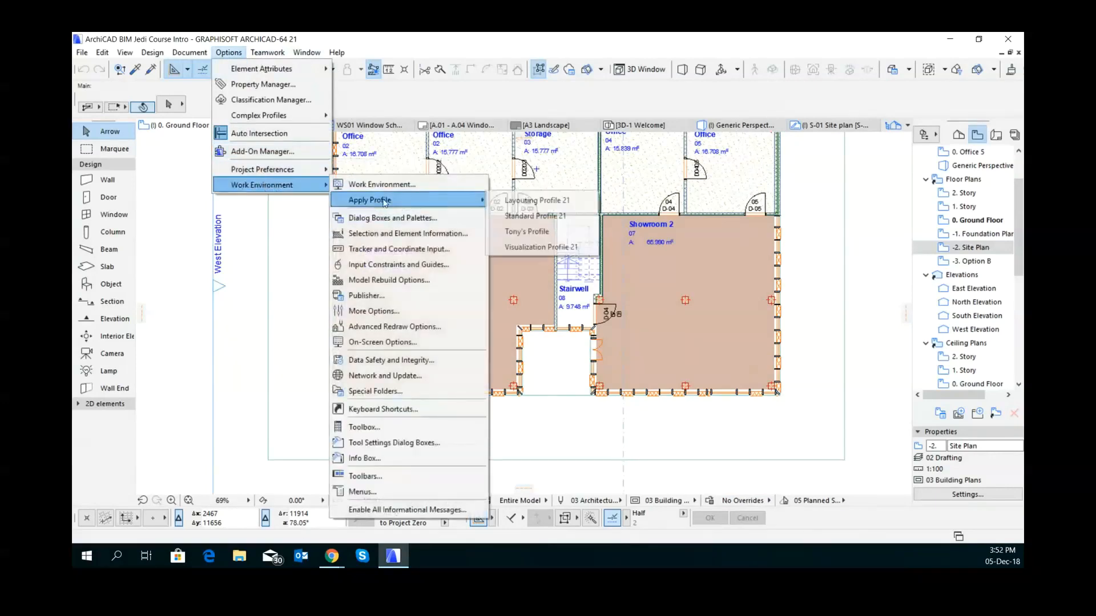
{"action": "left_click", "coordinate": [536, 200]}
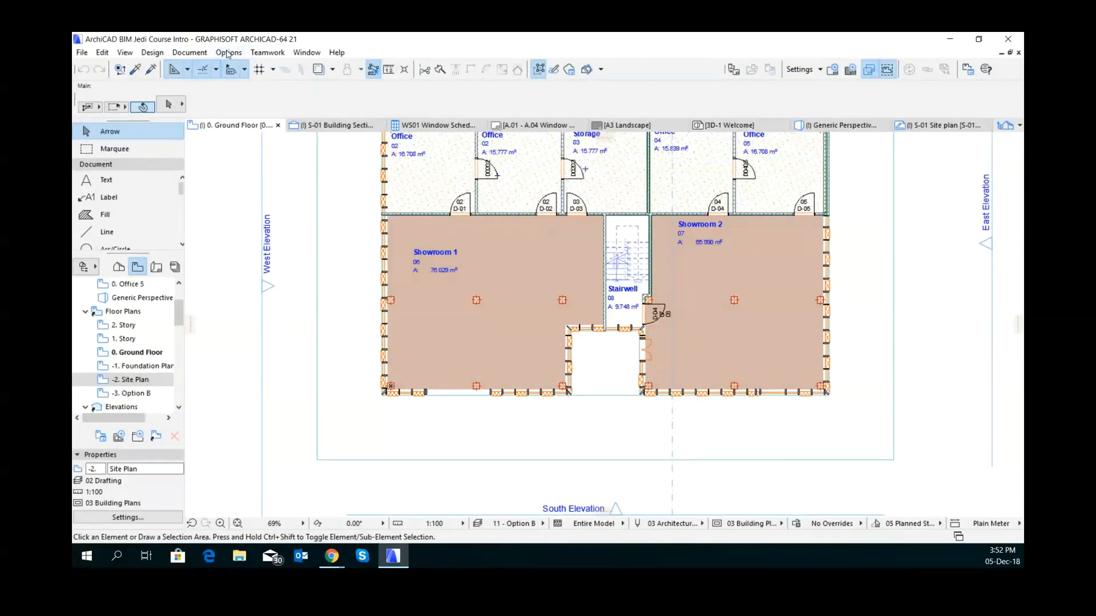
- Apply the newly created personal profile to the work environment
{"action": "left_click", "coordinate": [228, 53]}
{"action": "mouse_move", "coordinate": [279, 185]}
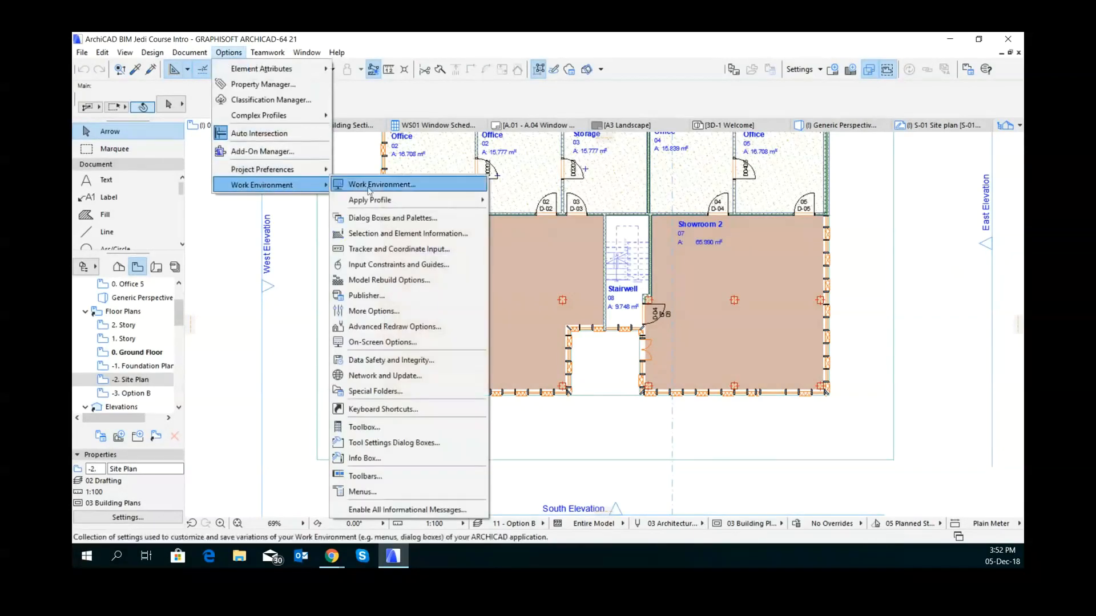
{"action": "mouse_move", "coordinate": [381, 201]}
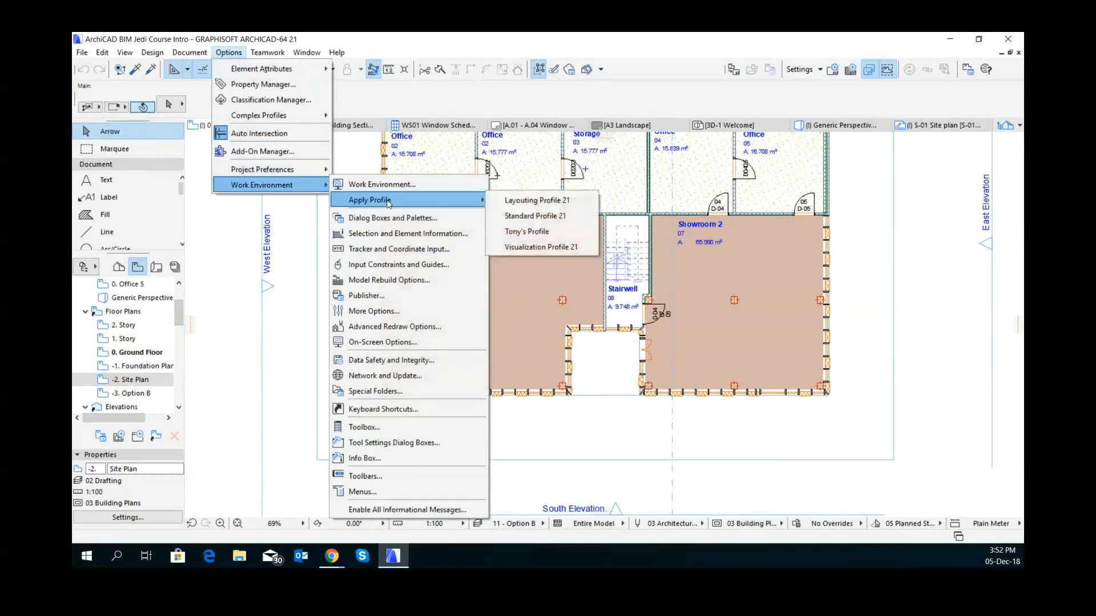
{"action": "left_click", "coordinate": [545, 231]}
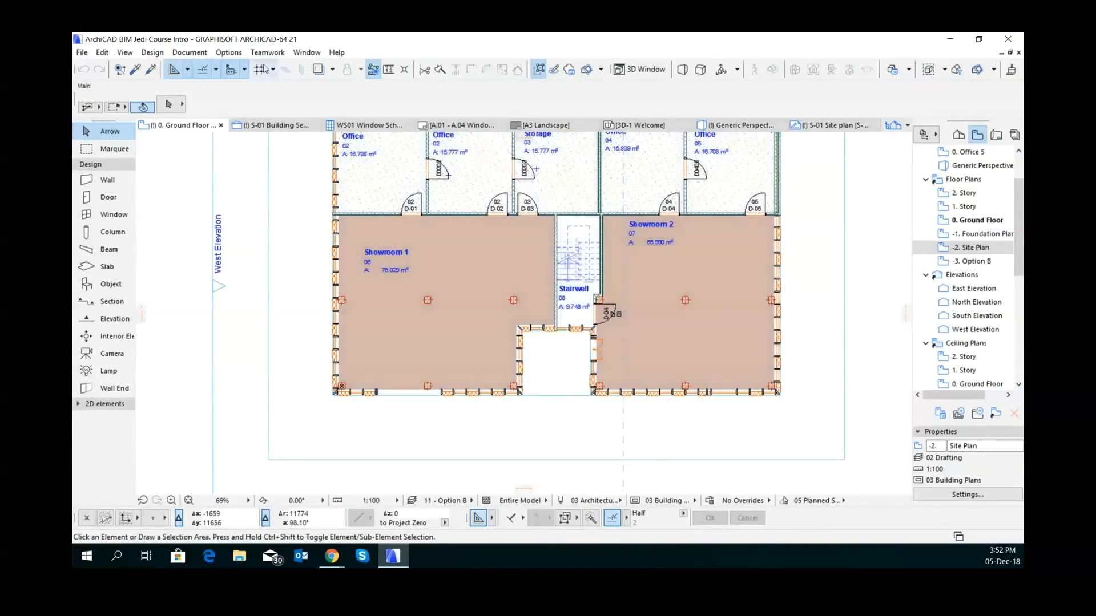
- Reopen the Work Environment profiles and set the personal profile as the default
{"action": "left_click", "coordinate": [234, 57]}
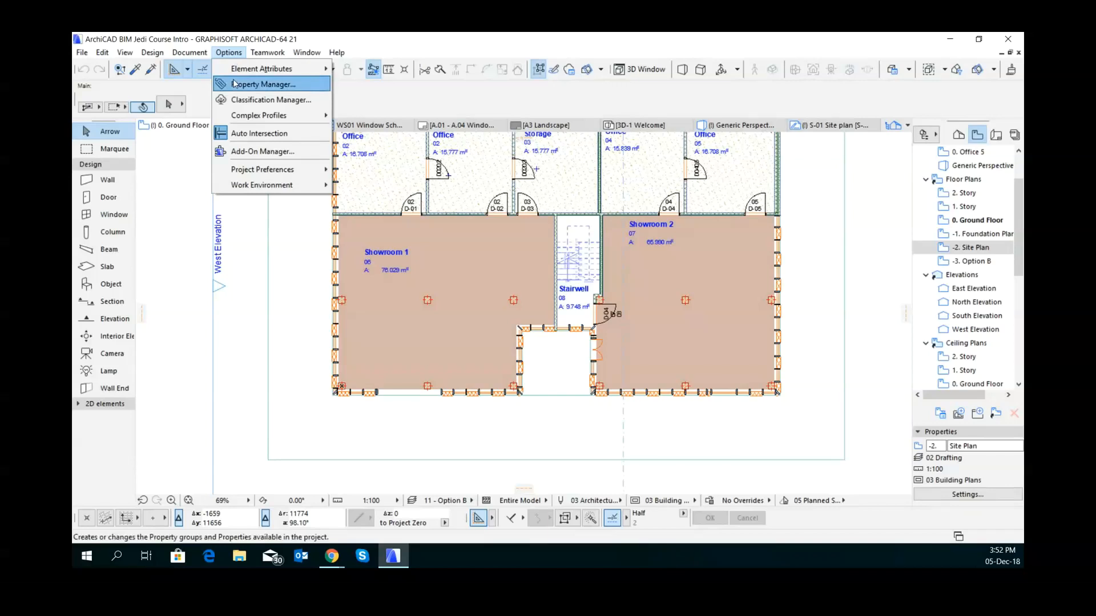
{"action": "mouse_move", "coordinate": [265, 113]}
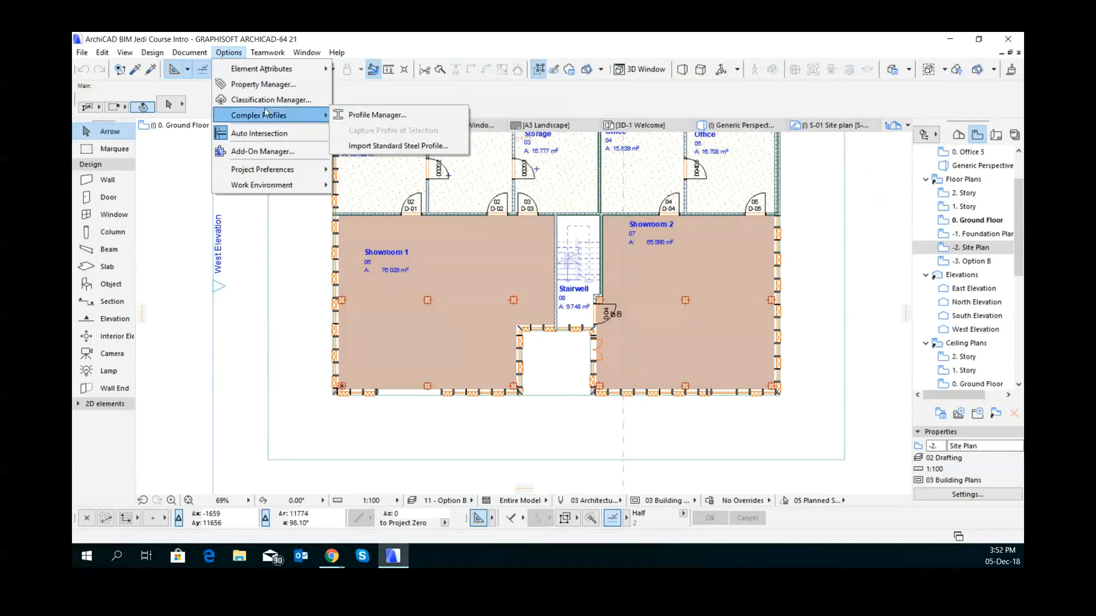
{"action": "mouse_move", "coordinate": [329, 191]}
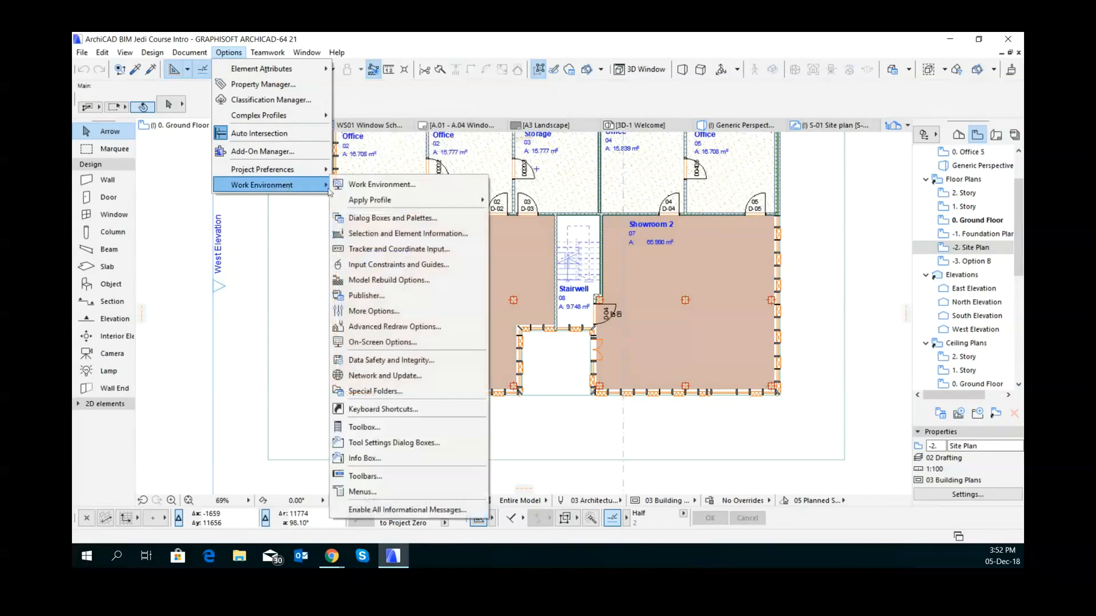
{"action": "left_click", "coordinate": [365, 186]}
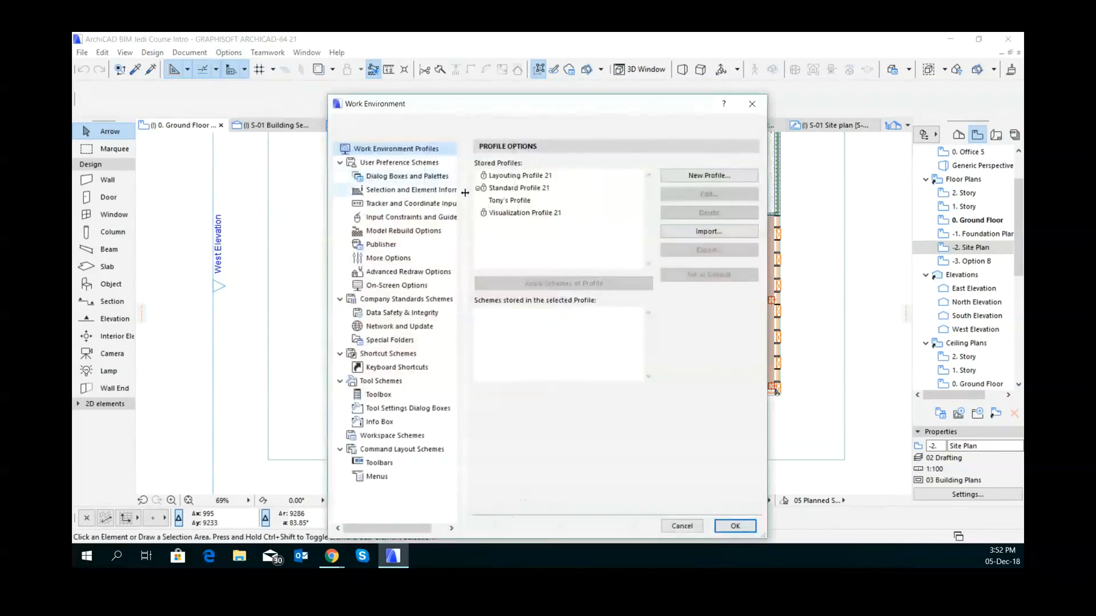
{"action": "left_click", "coordinate": [509, 200]}
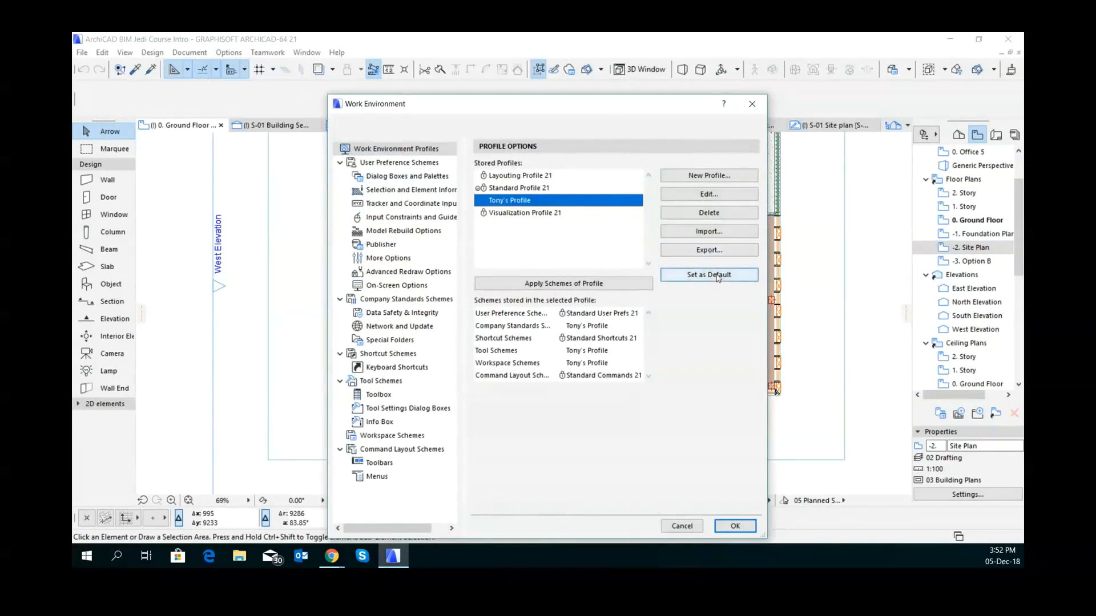
{"action": "left_click", "coordinate": [718, 275]}
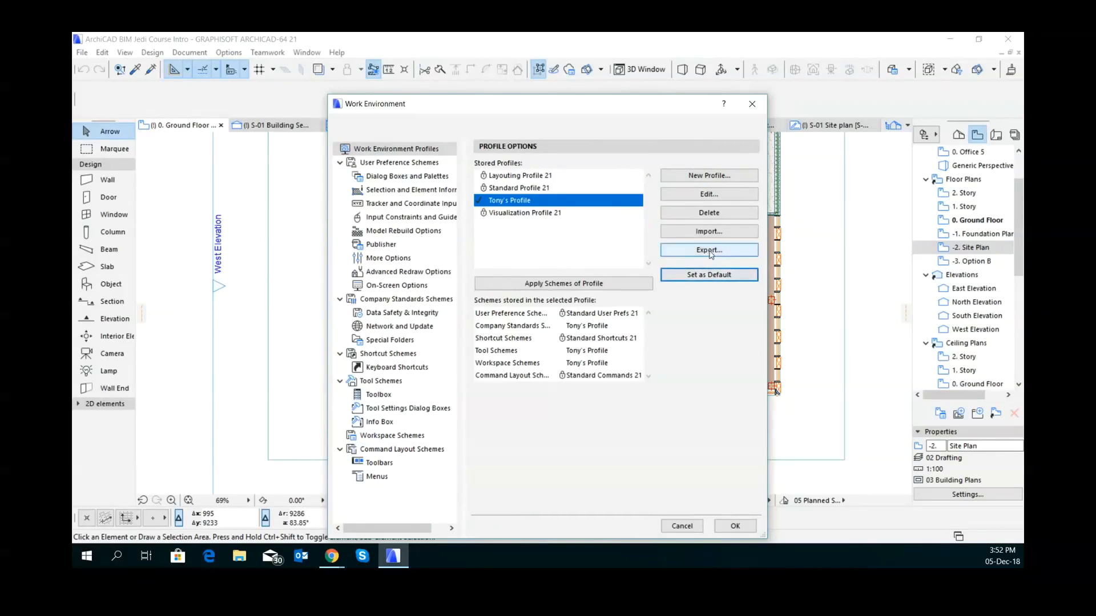
- Check the export options for the personal profile without exporting it, and accept the Work Environment settings
{"action": "left_click", "coordinate": [709, 252]}
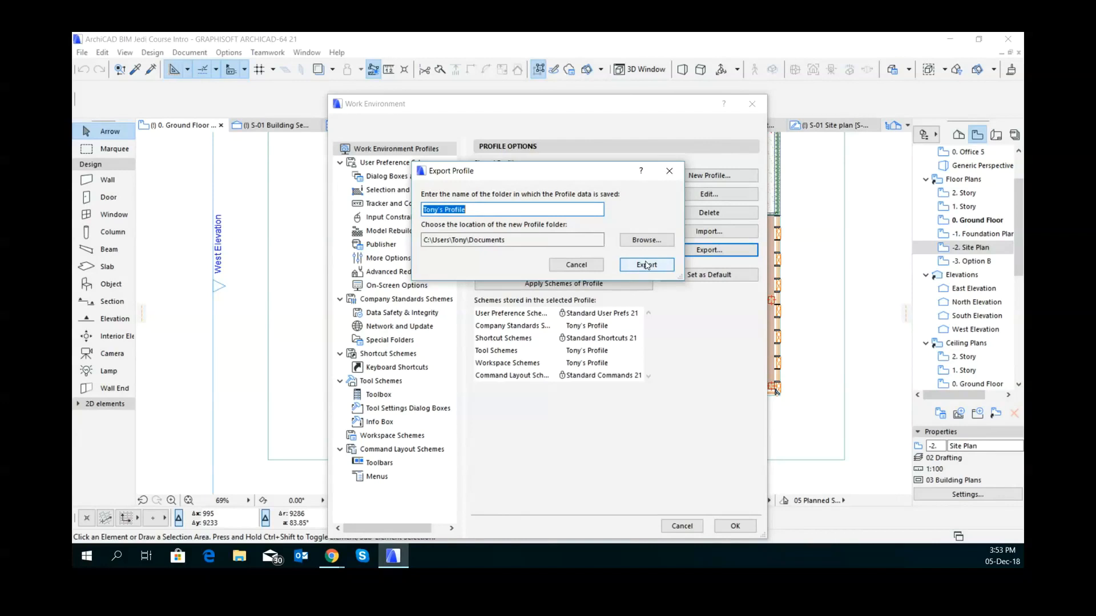
{"action": "left_click", "coordinate": [576, 265]}
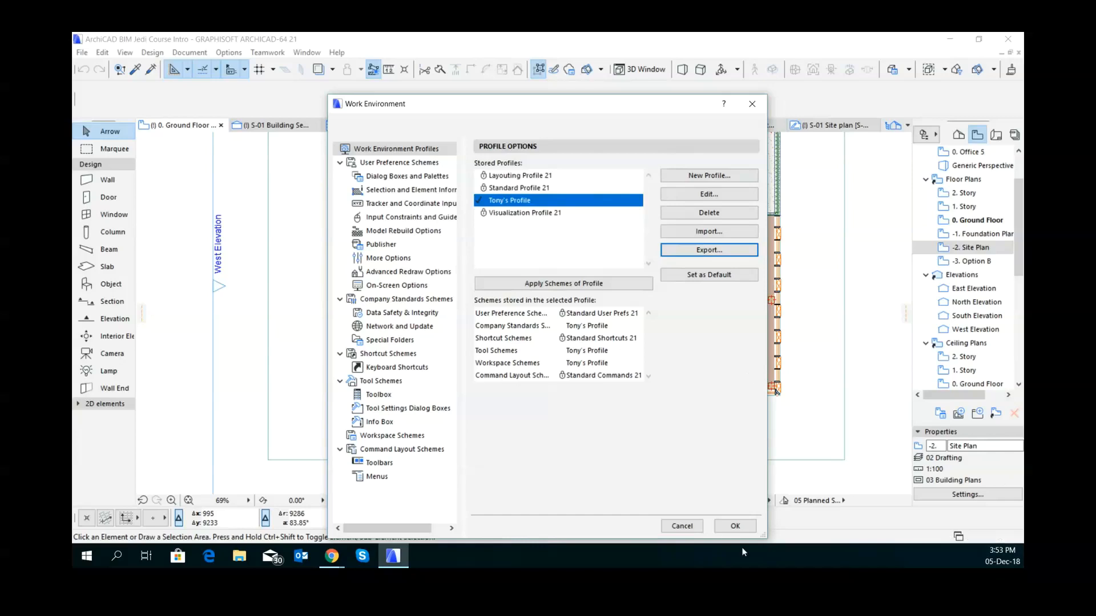
{"action": "left_click", "coordinate": [735, 526]}
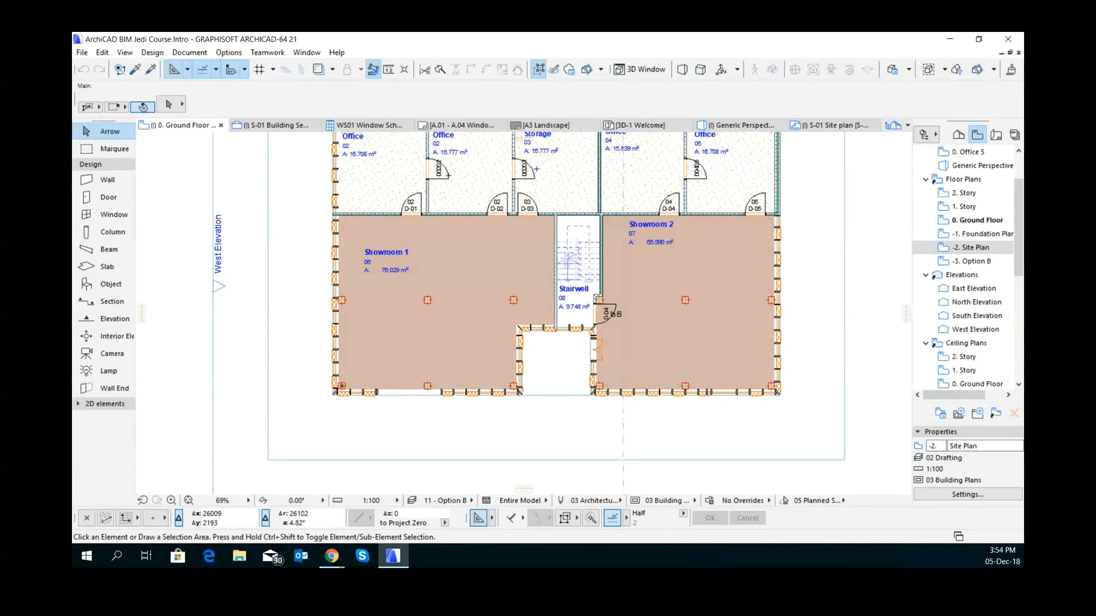
{"action": "key", "text": "alt+Tab"}
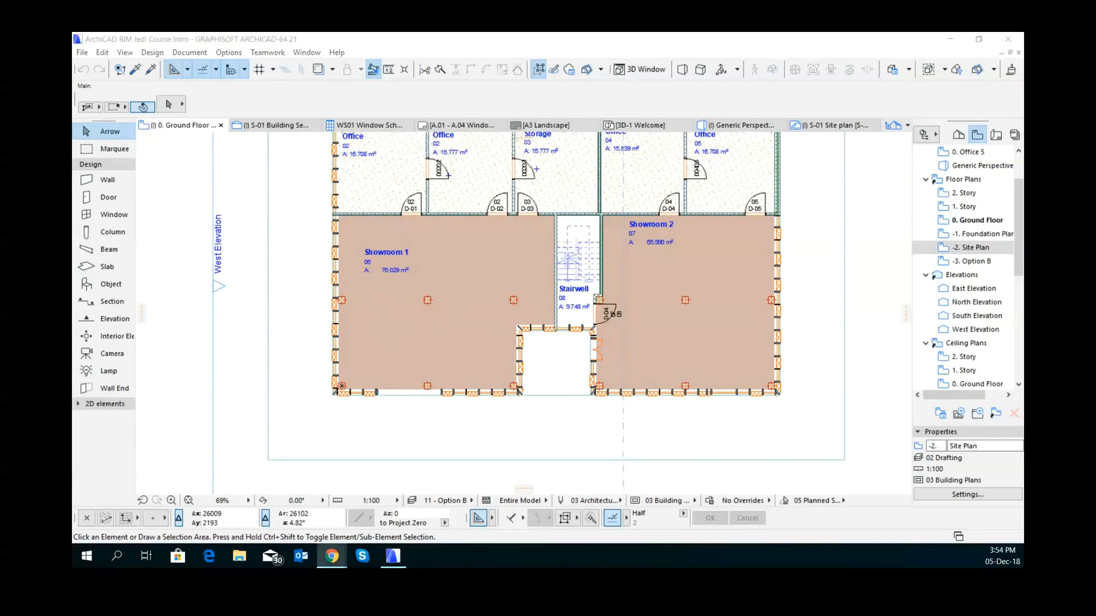